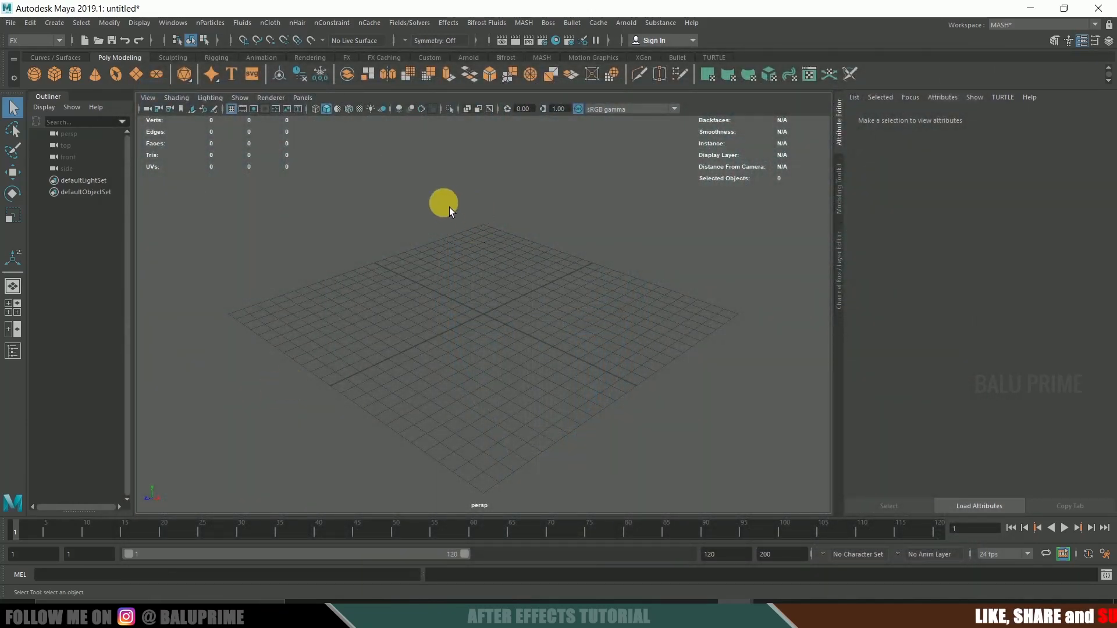
Import the iron man helmet.obj file from the 30-iron-man-helmet-obj folder into the scene and put the file window away
{"action": "left_click_drag", "start_coordinate": [429, 347], "coordinate": [491, 348], "text": "alt"}
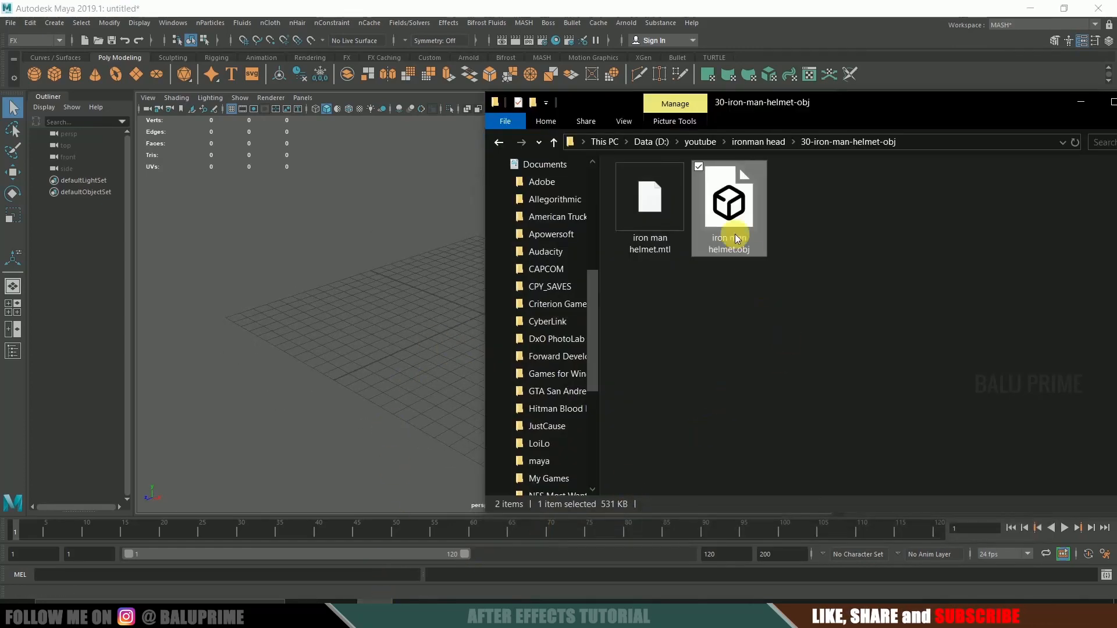
{"action": "left_click_drag", "start_coordinate": [783, 261], "coordinate": [446, 330]}
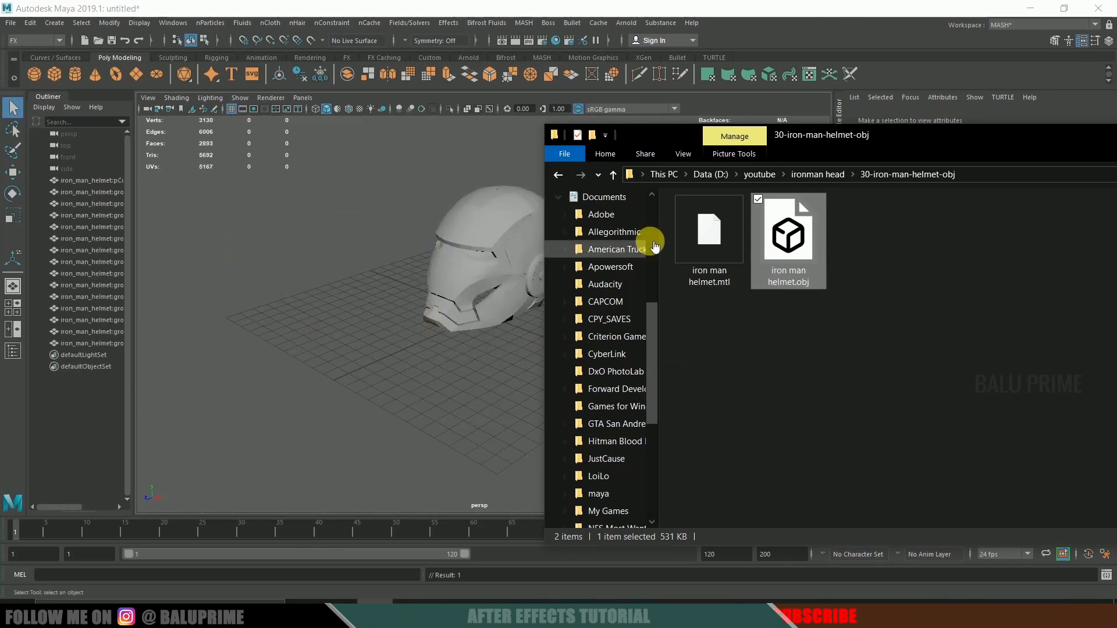
{"action": "left_click_drag", "start_coordinate": [1001, 144], "coordinate": [947, 148]}
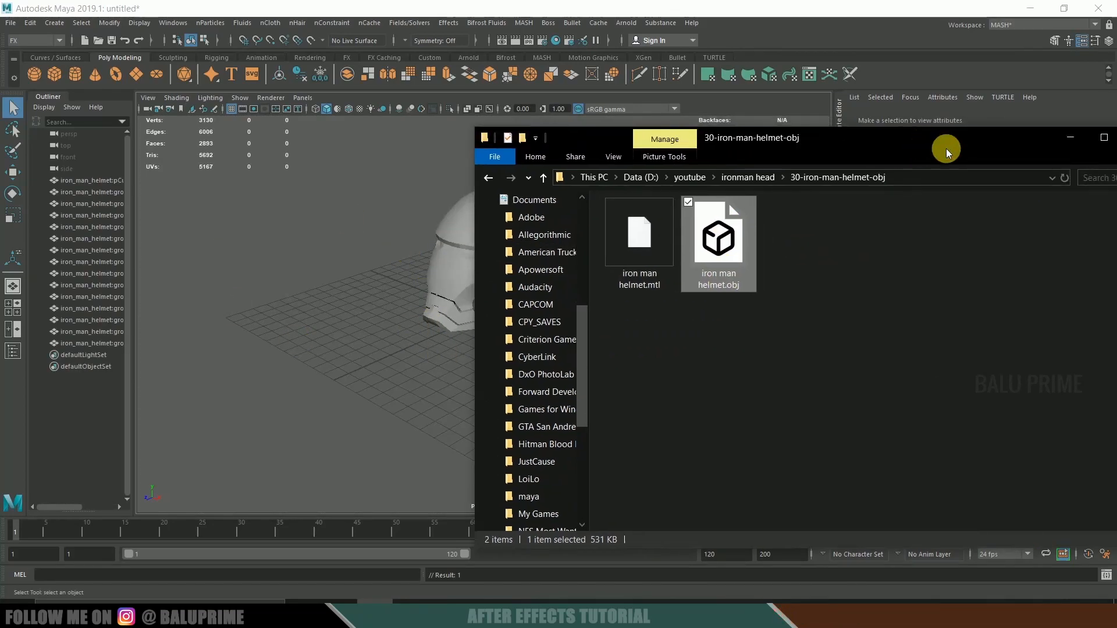
{"action": "left_click", "coordinate": [1070, 139]}
Examine the separate surfaces that make up the helmet by selecting its faceplate, jaw, cheek and rear shell individually
{"action": "left_click", "coordinate": [487, 233]}
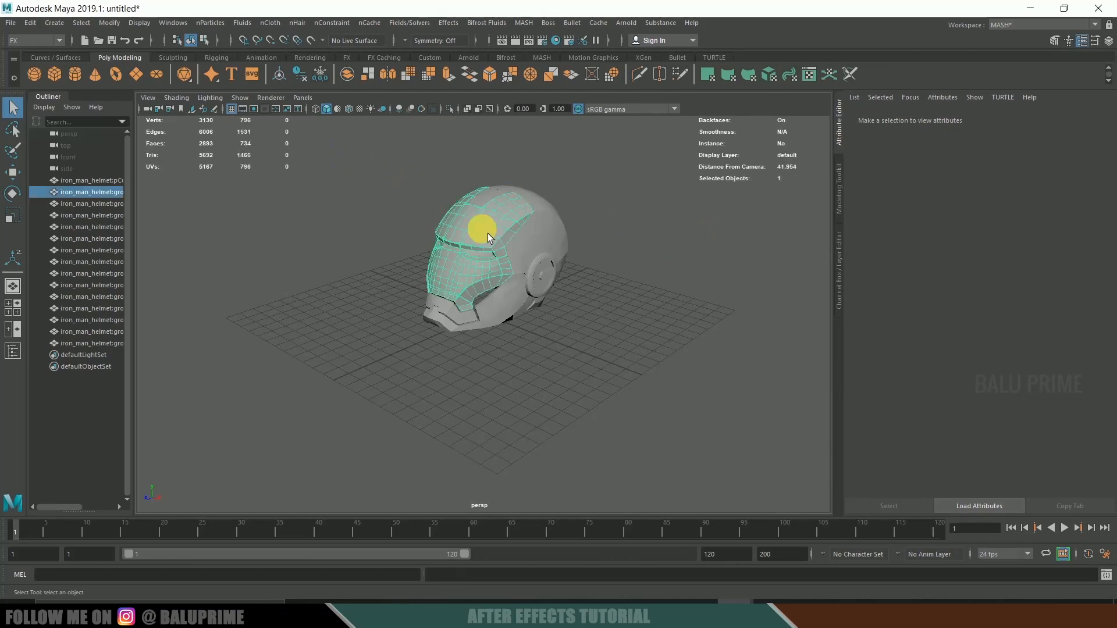
{"action": "left_click", "coordinate": [558, 236]}
{"action": "left_click", "coordinate": [483, 327]}
{"action": "left_click", "coordinate": [471, 328]}
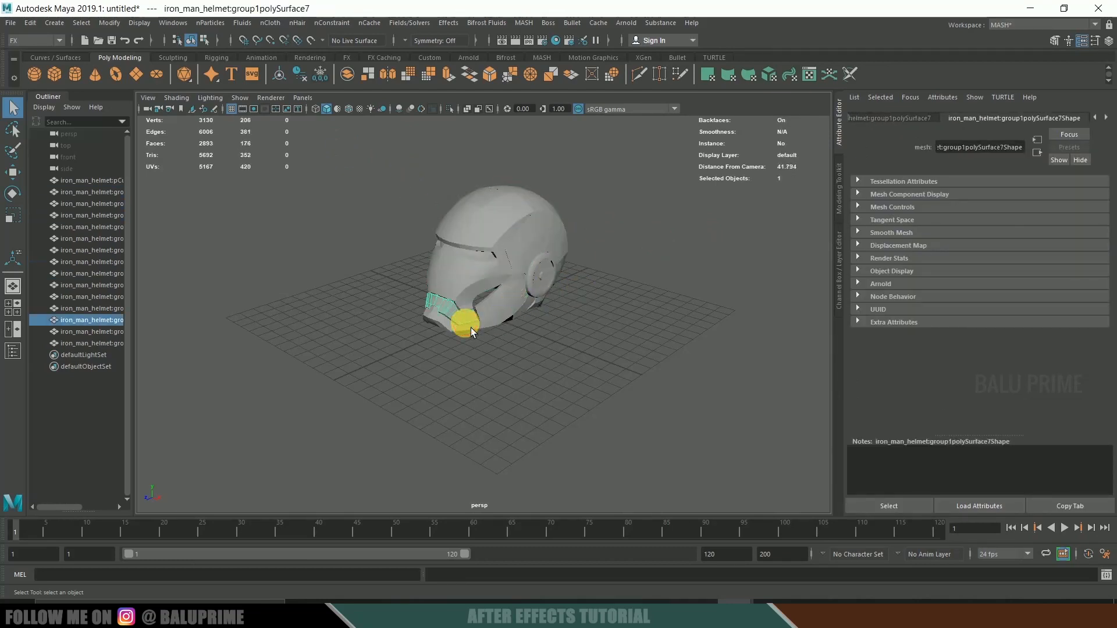
{"action": "left_click", "coordinate": [501, 240]}
{"action": "left_click", "coordinate": [554, 242]}
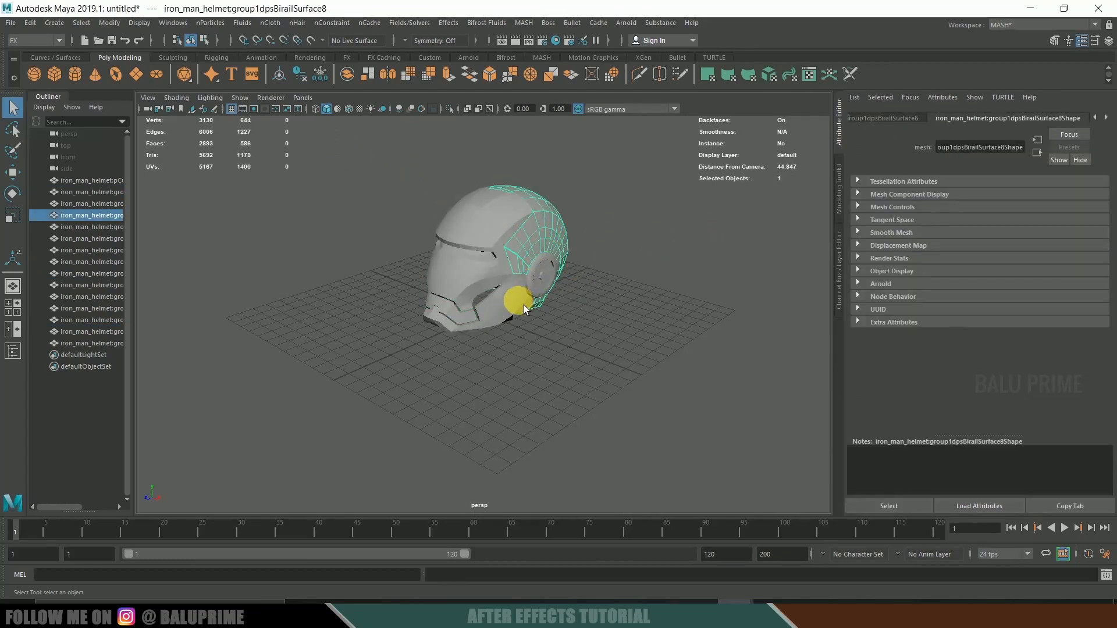
{"action": "left_click", "coordinate": [520, 304]}
{"action": "left_click", "coordinate": [503, 322]}
{"action": "left_click", "coordinate": [470, 325]}
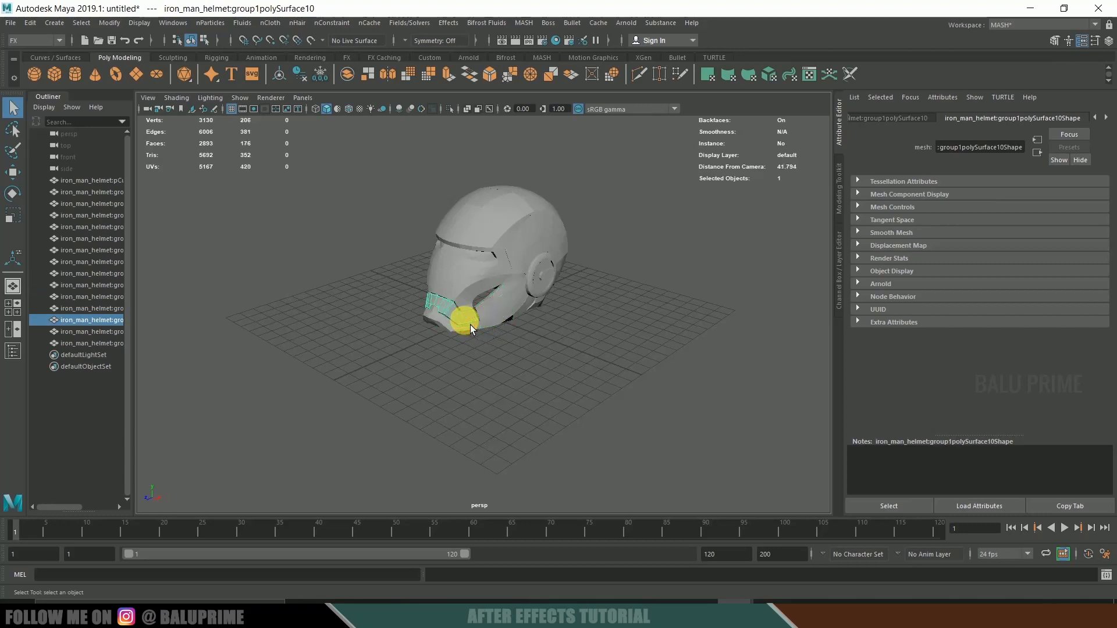
{"action": "left_click", "coordinate": [465, 292]}
{"action": "left_click", "coordinate": [536, 229]}
{"action": "left_click", "coordinate": [516, 318]}
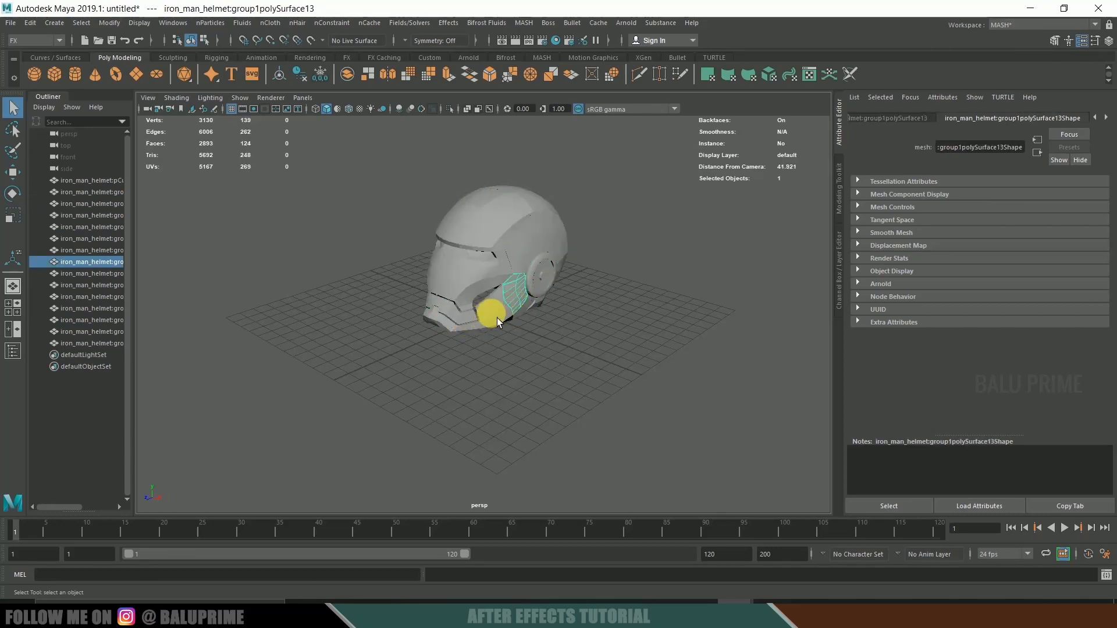
{"action": "left_click", "coordinate": [479, 323]}
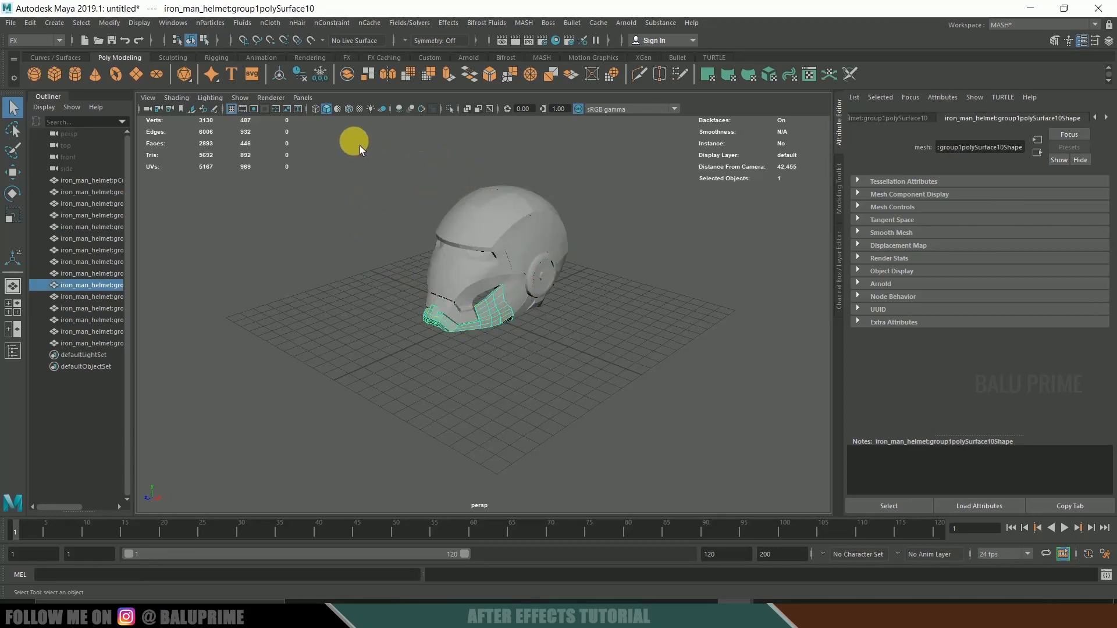
Select every helmet piece and combine them into a single mesh using the Modeling menu set
{"action": "left_click_drag", "start_coordinate": [325, 150], "coordinate": [669, 454]}
{"action": "left_click_drag", "start_coordinate": [344, 144], "coordinate": [609, 397]}
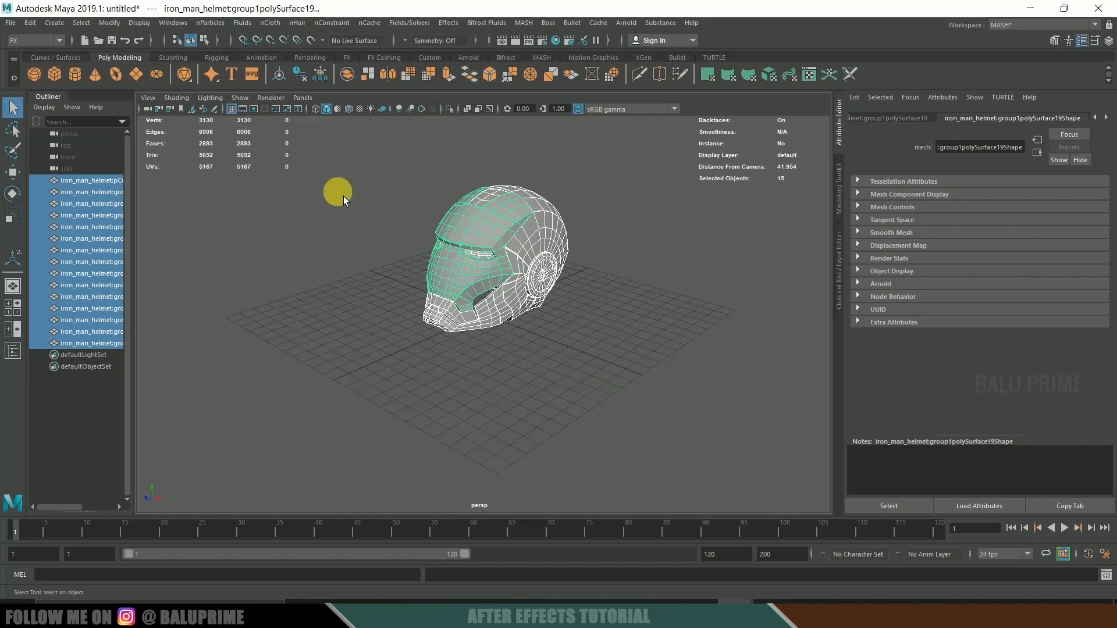
{"action": "left_click", "coordinate": [48, 41]}
{"action": "left_click", "coordinate": [31, 50]}
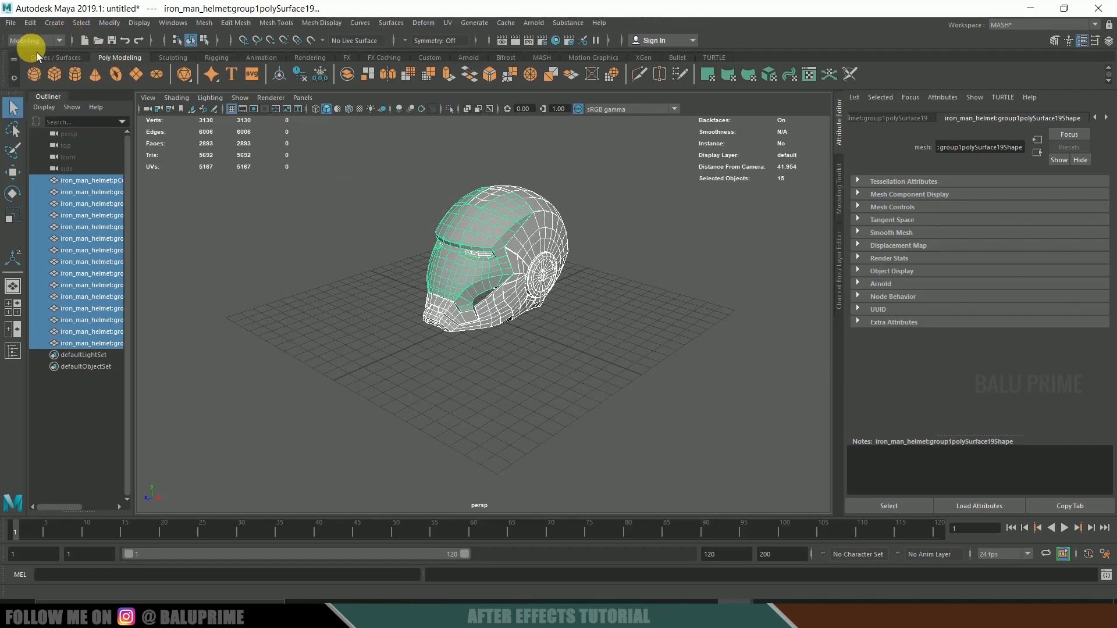
{"action": "left_click", "coordinate": [205, 23]}
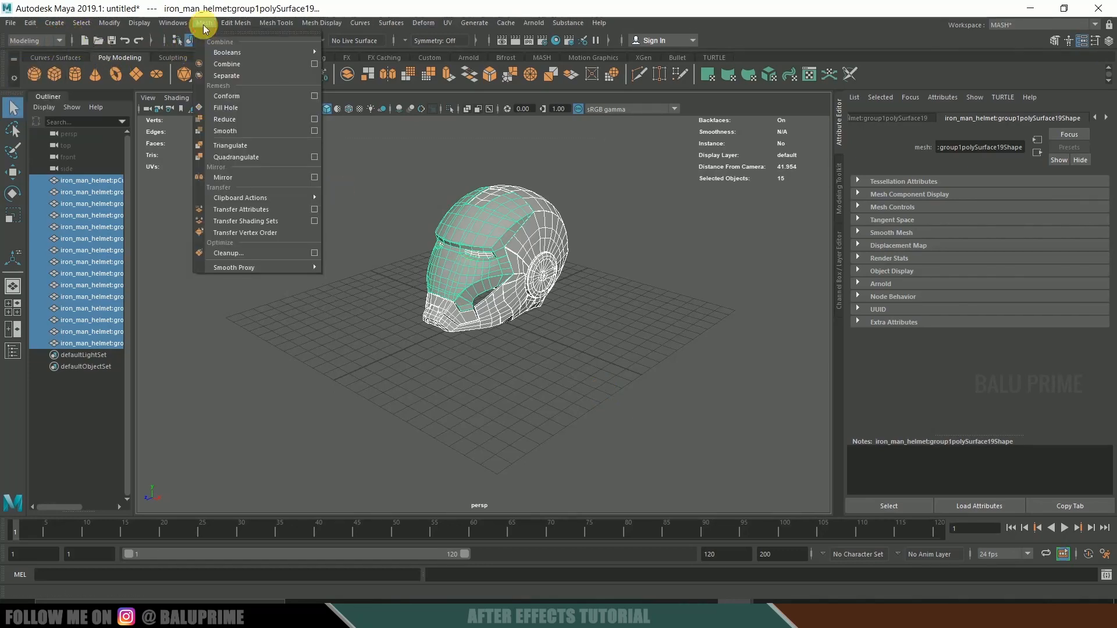
{"action": "left_click", "coordinate": [235, 70]}
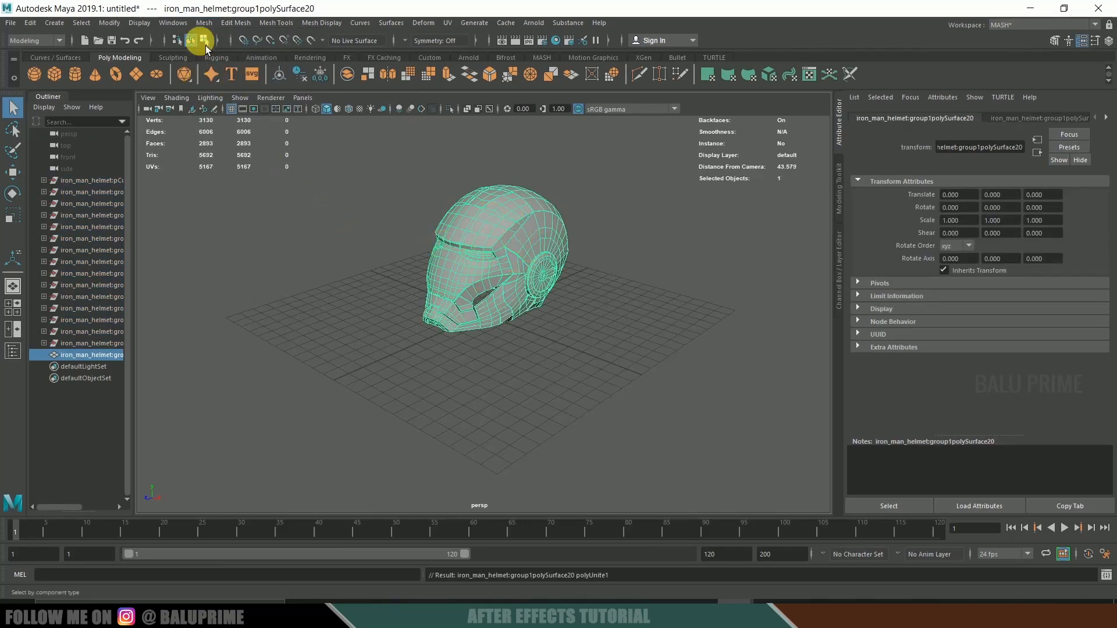
Smooth the combined helmet mesh with 2 divisions
{"action": "left_click", "coordinate": [205, 24]}
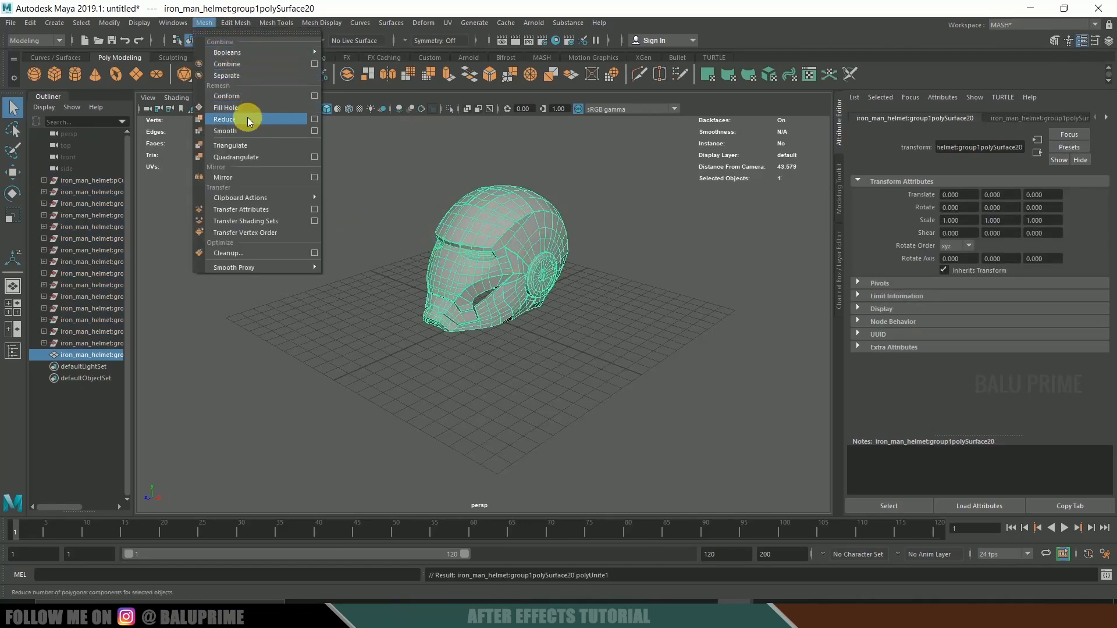
{"action": "left_click", "coordinate": [229, 131]}
{"action": "left_click", "coordinate": [803, 229]}
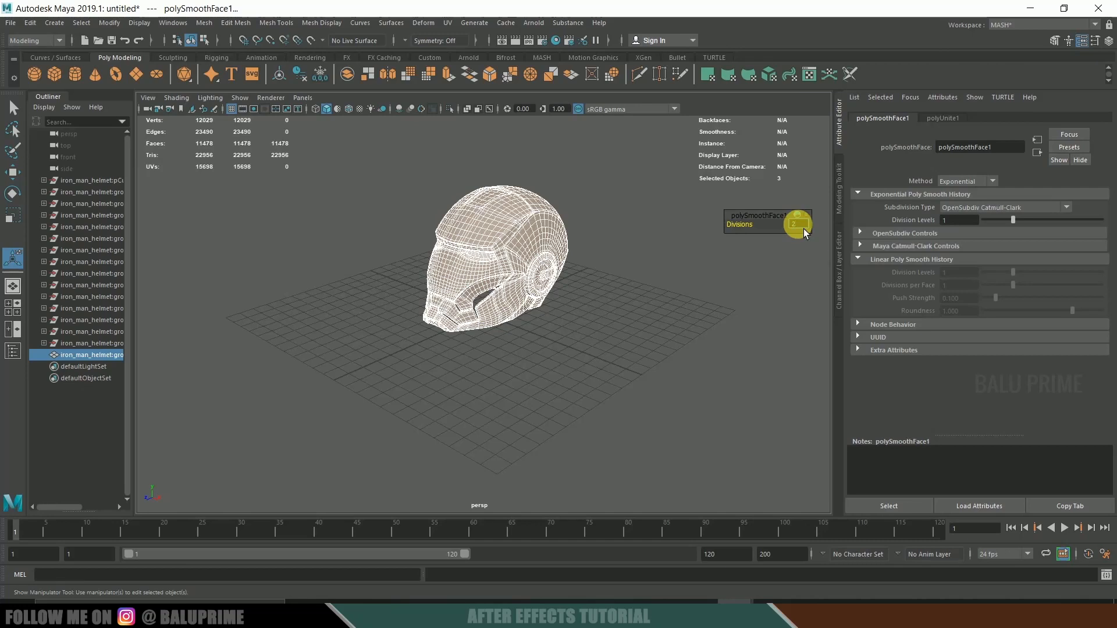
{"action": "key", "text": "Return"}
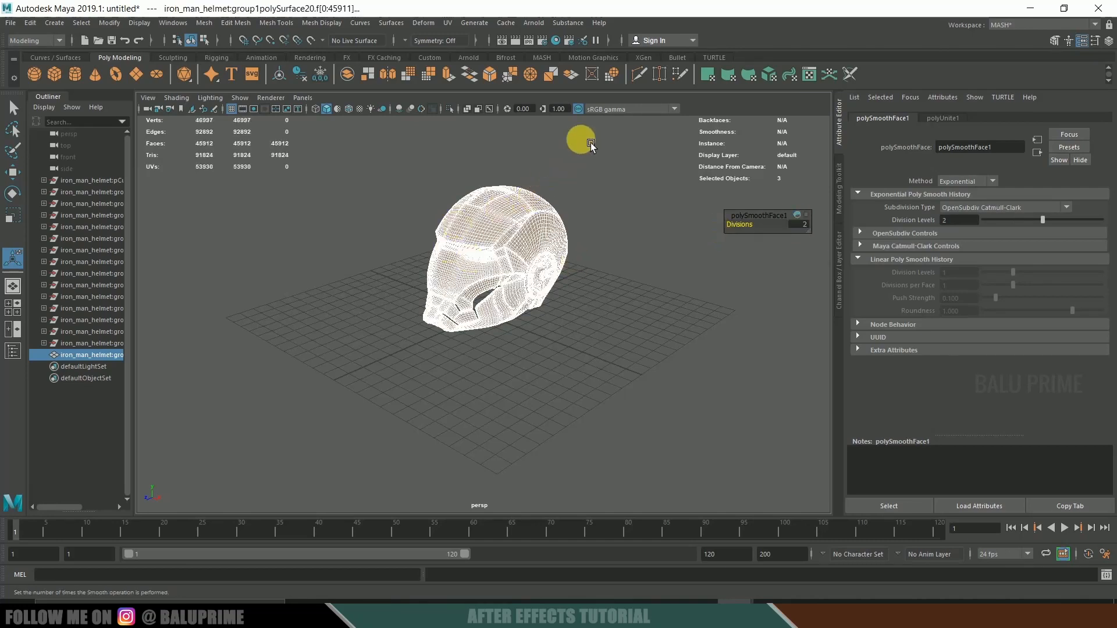
Select all edges of the smoothed helmet and detach them so its faces are separated
{"action": "right_click", "coordinate": [575, 146]}
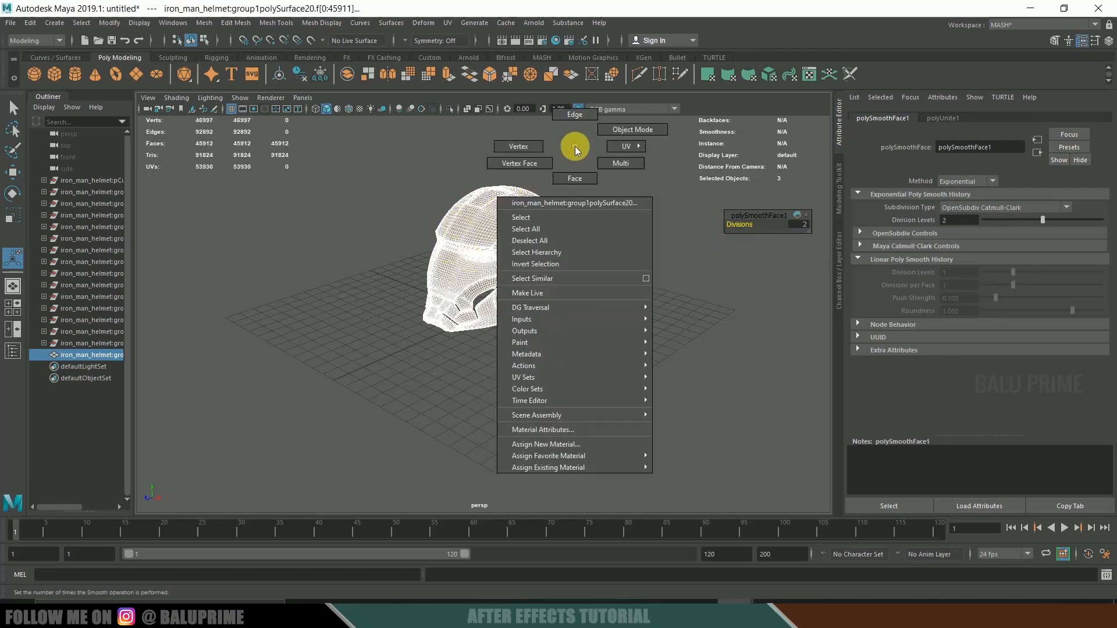
{"action": "left_click", "coordinate": [542, 218]}
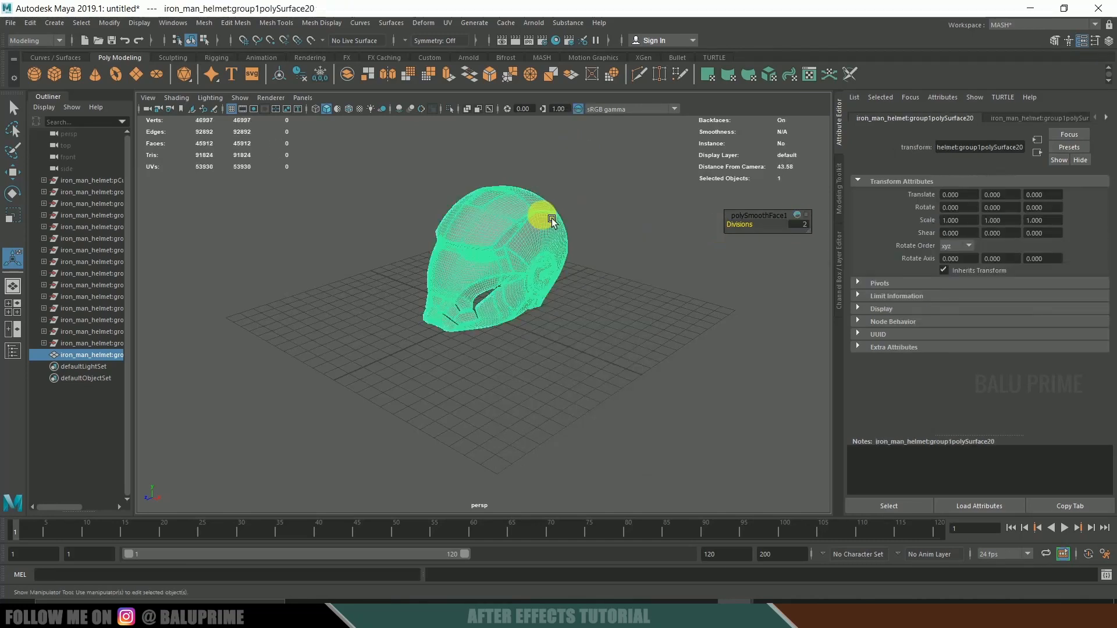
{"action": "right_click", "coordinate": [494, 224]}
{"action": "left_click", "coordinate": [495, 194]}
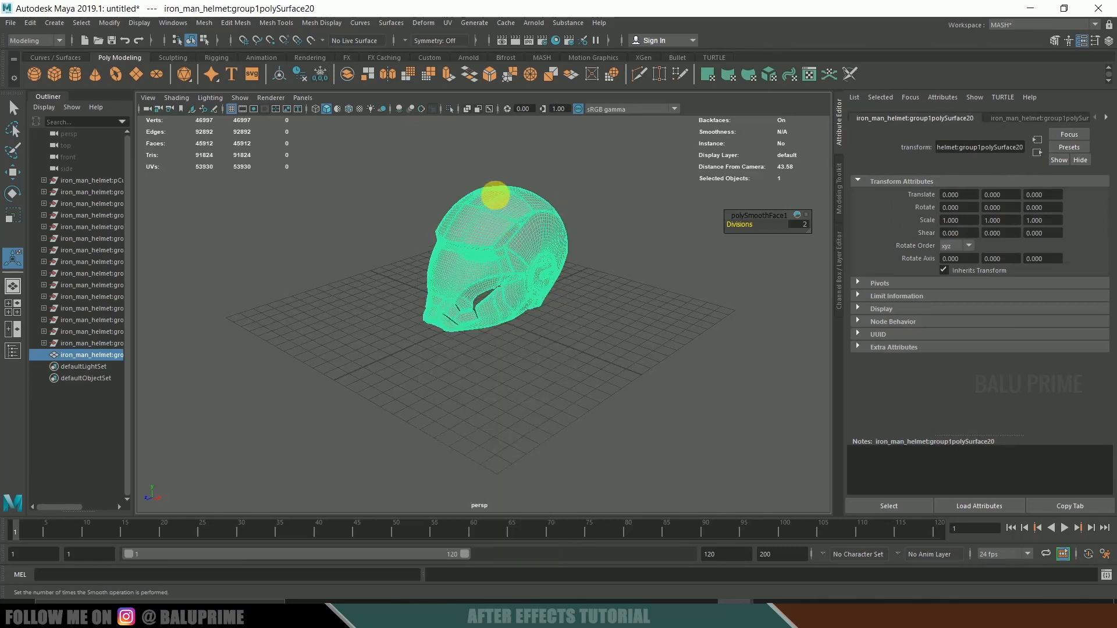
{"action": "left_click_drag", "start_coordinate": [346, 147], "coordinate": [648, 424]}
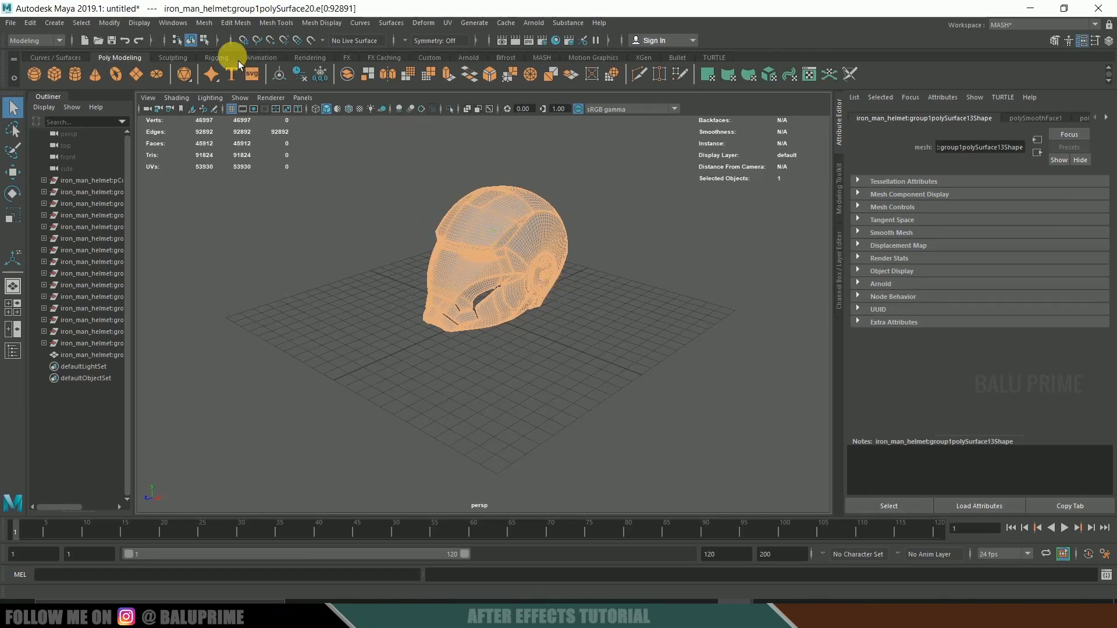
{"action": "left_click", "coordinate": [230, 24]}
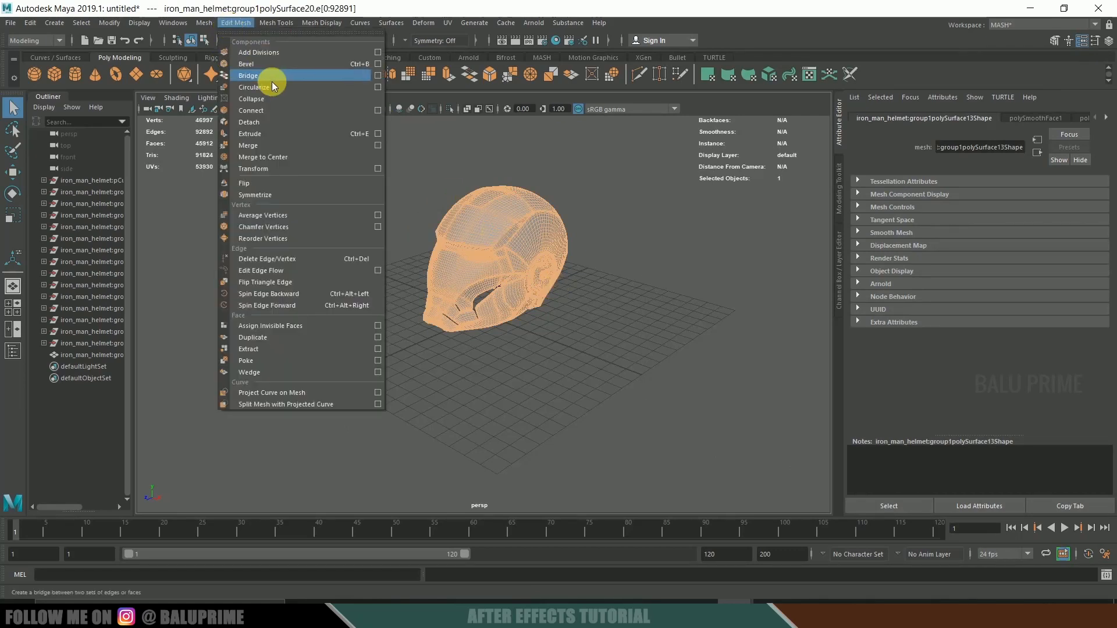
{"action": "left_click", "coordinate": [240, 124]}
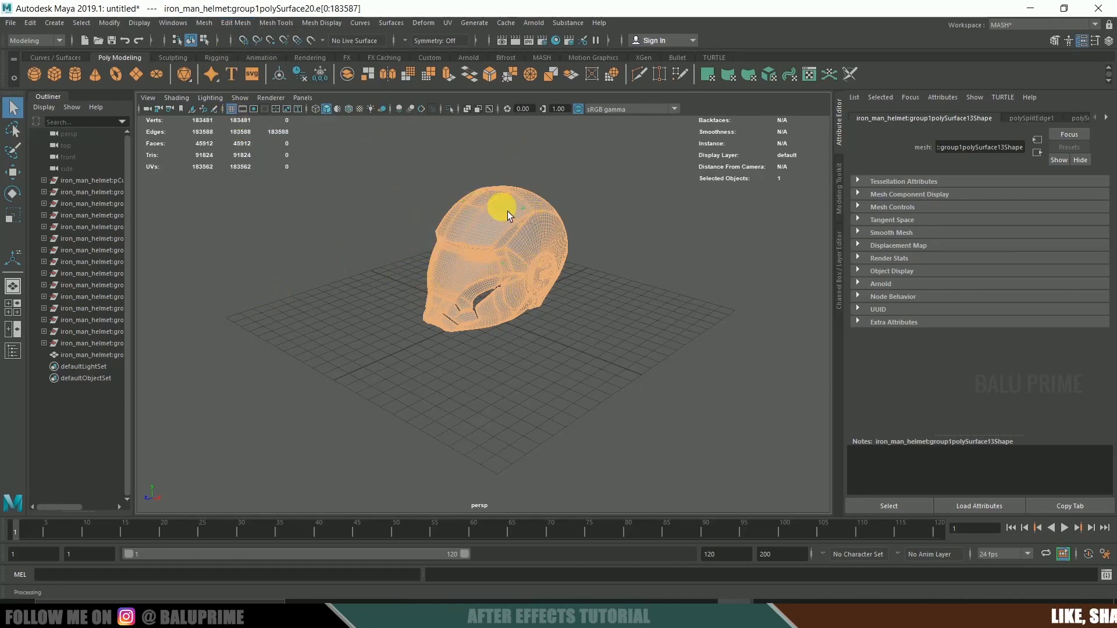
Select the whole helmet as an object and turn it into an nCloth using the FX menu set
{"action": "right_click", "coordinate": [518, 138]}
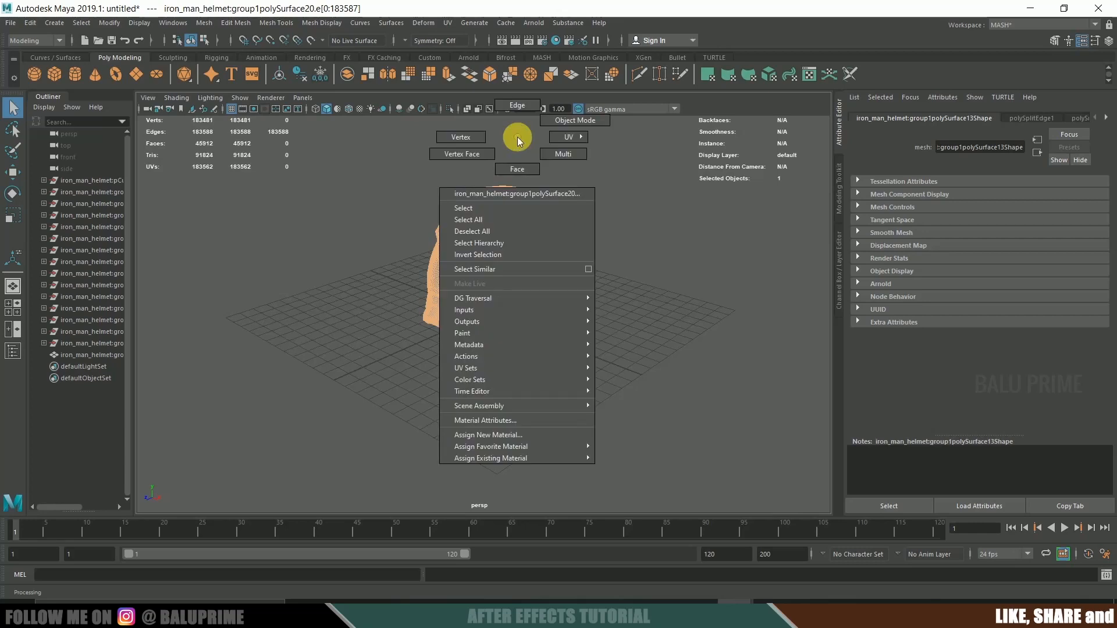
{"action": "left_click", "coordinate": [464, 208]}
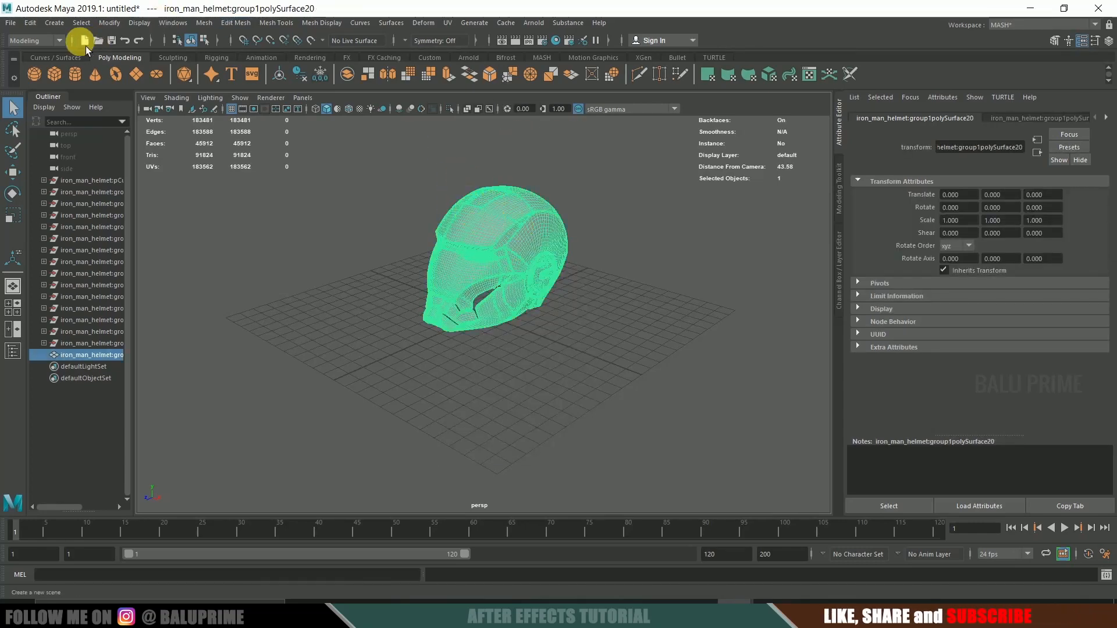
{"action": "left_click", "coordinate": [32, 40]}
{"action": "left_click", "coordinate": [26, 87]}
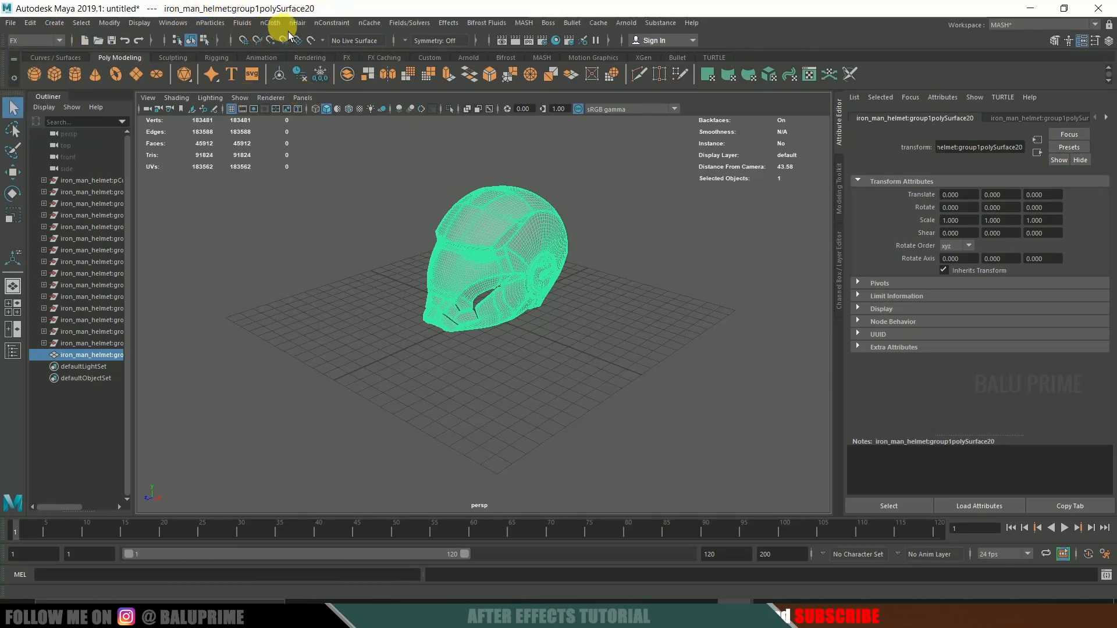
{"action": "left_click", "coordinate": [271, 23]}
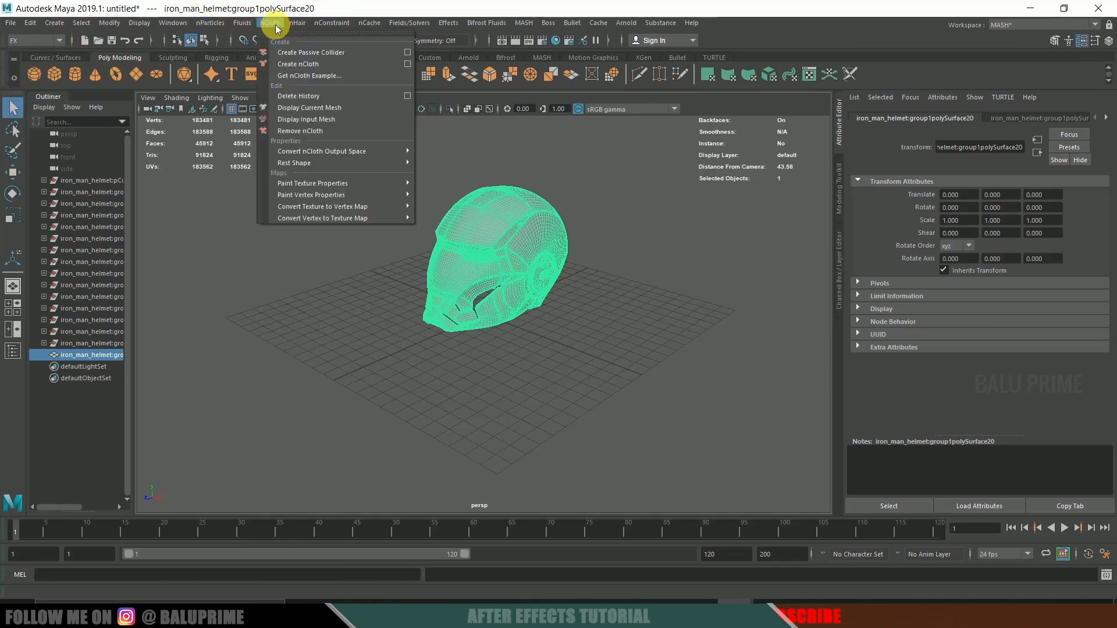
{"action": "left_click", "coordinate": [298, 67]}
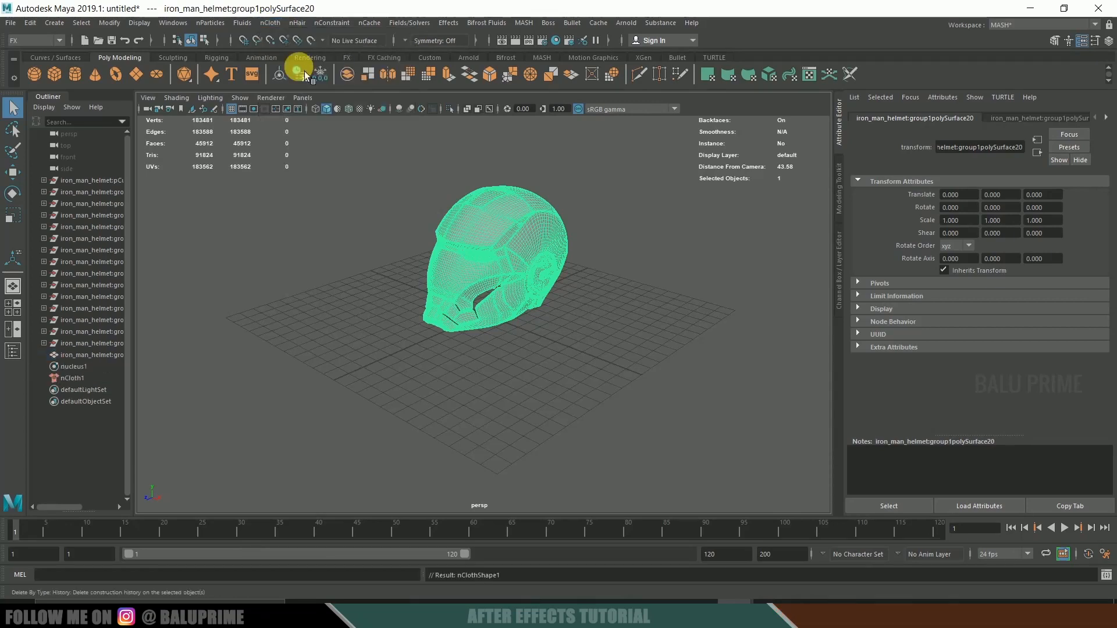
Disable Collide and Self Collide in the helmet's nCloth collision attributes
{"action": "left_click", "coordinate": [82, 378]}
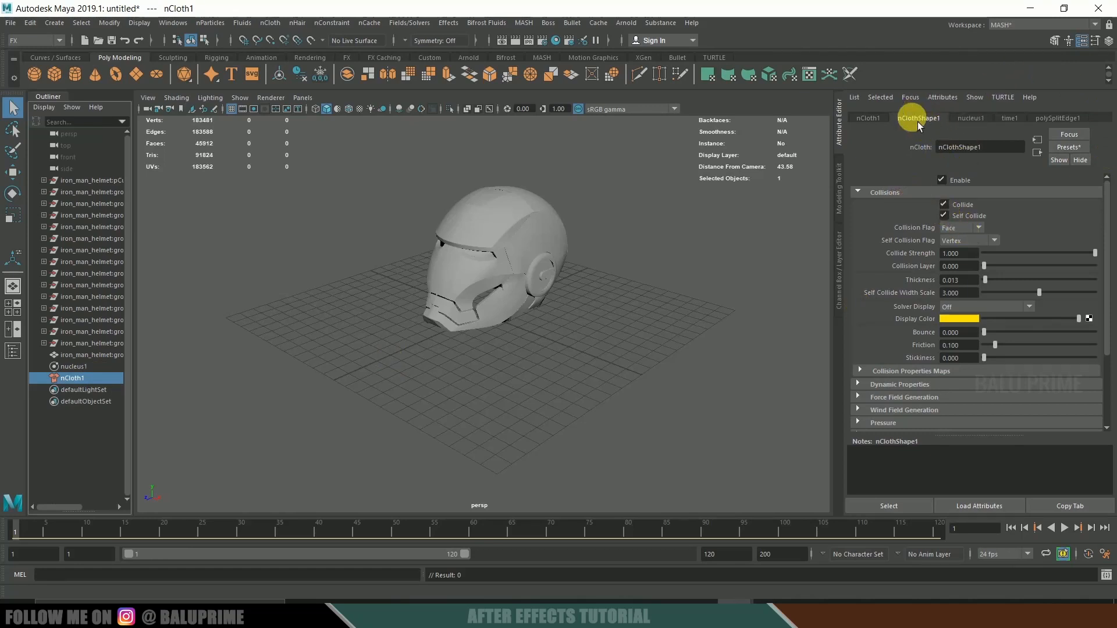
{"action": "left_click", "coordinate": [953, 207]}
{"action": "left_click", "coordinate": [951, 216]}
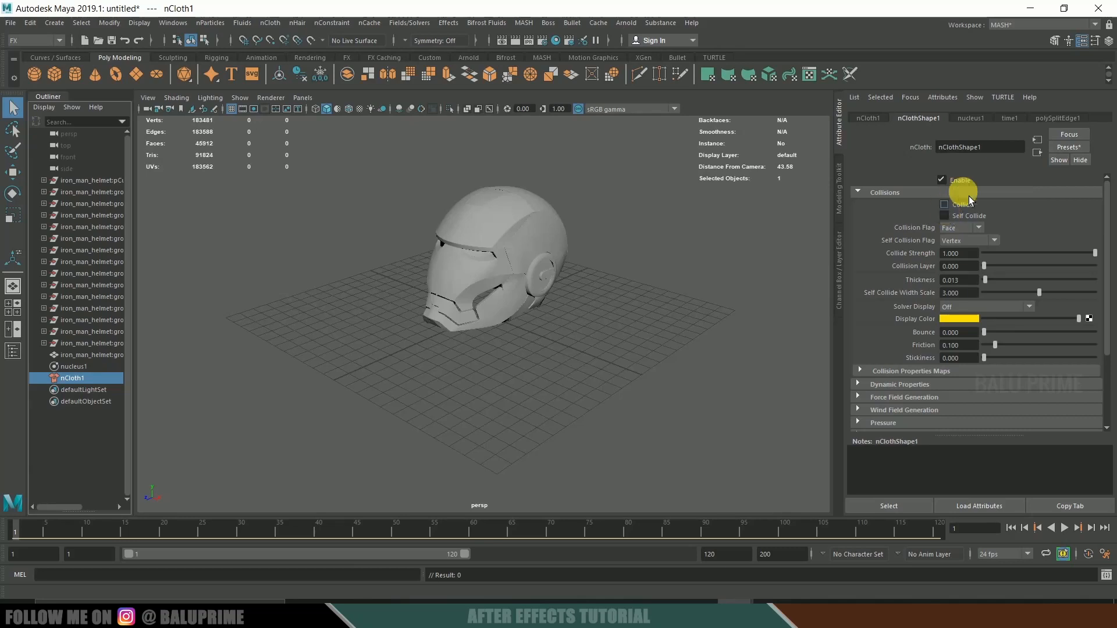
Set the nucleus solver's gravity to 0
{"action": "left_click", "coordinate": [970, 119]}
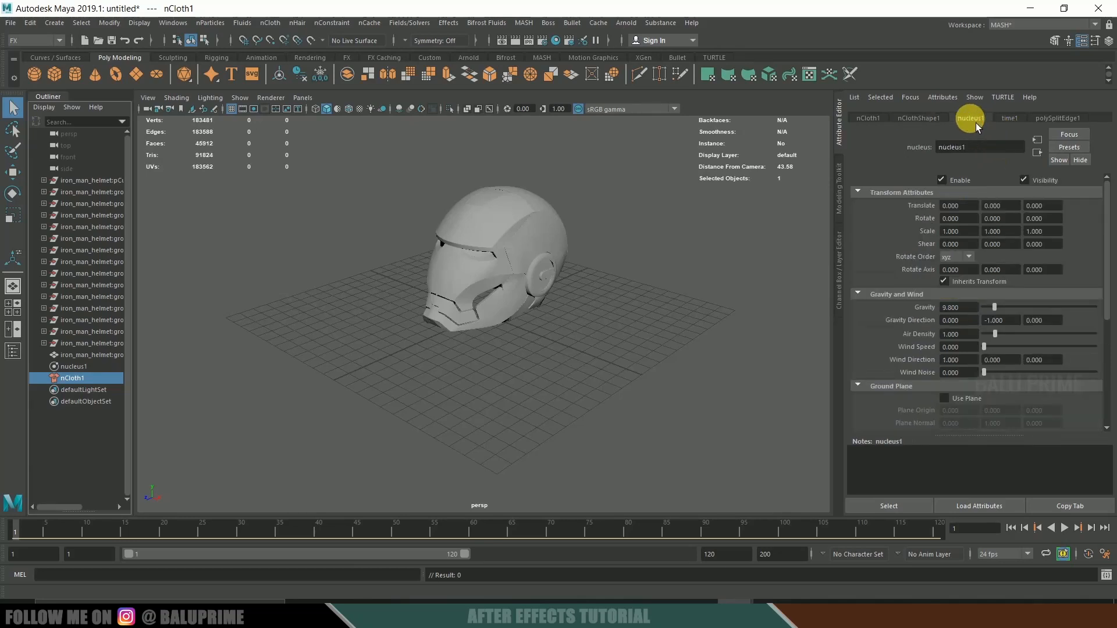
{"action": "left_click_drag", "start_coordinate": [962, 309], "coordinate": [884, 311]}
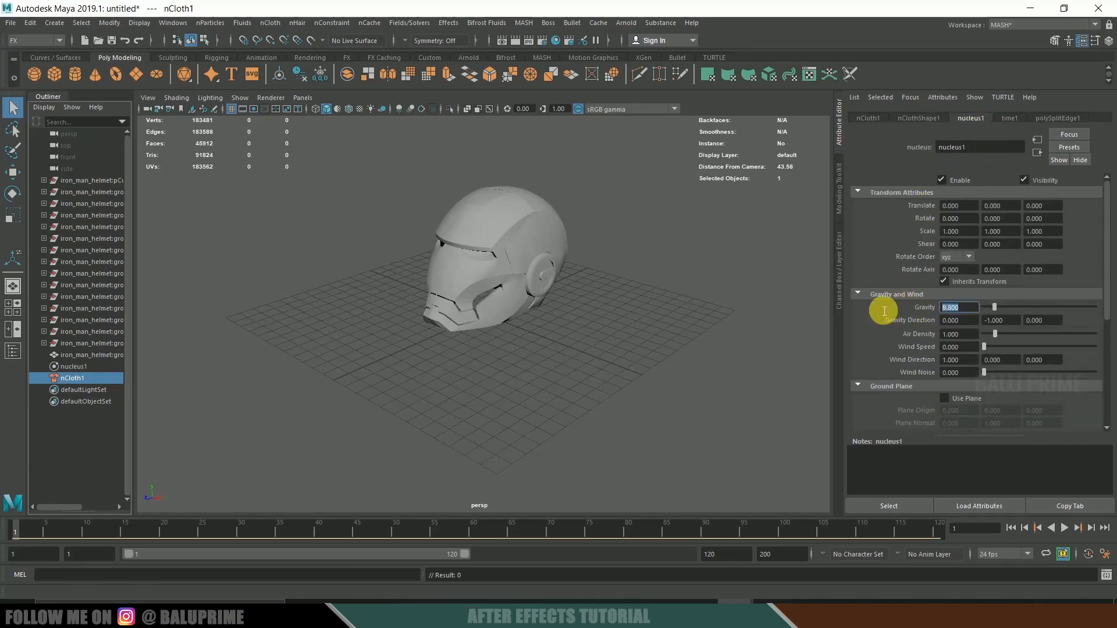
{"action": "type", "text": "0"}
{"action": "key", "text": "Return"}
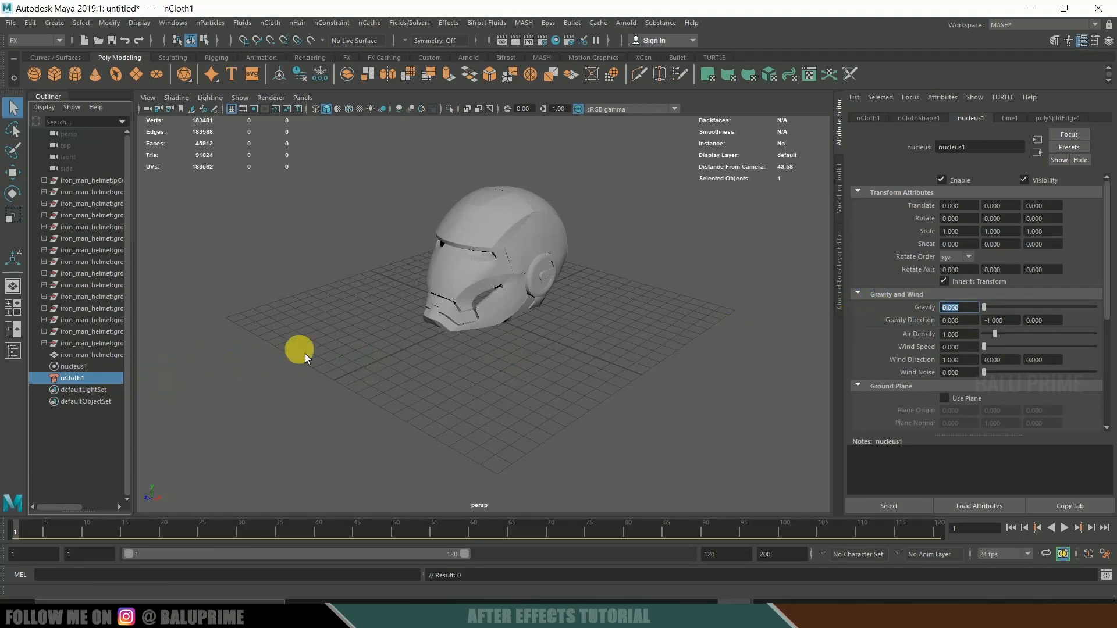
Add a Volume Axis field to the helmet mesh
{"action": "left_click", "coordinate": [518, 216]}
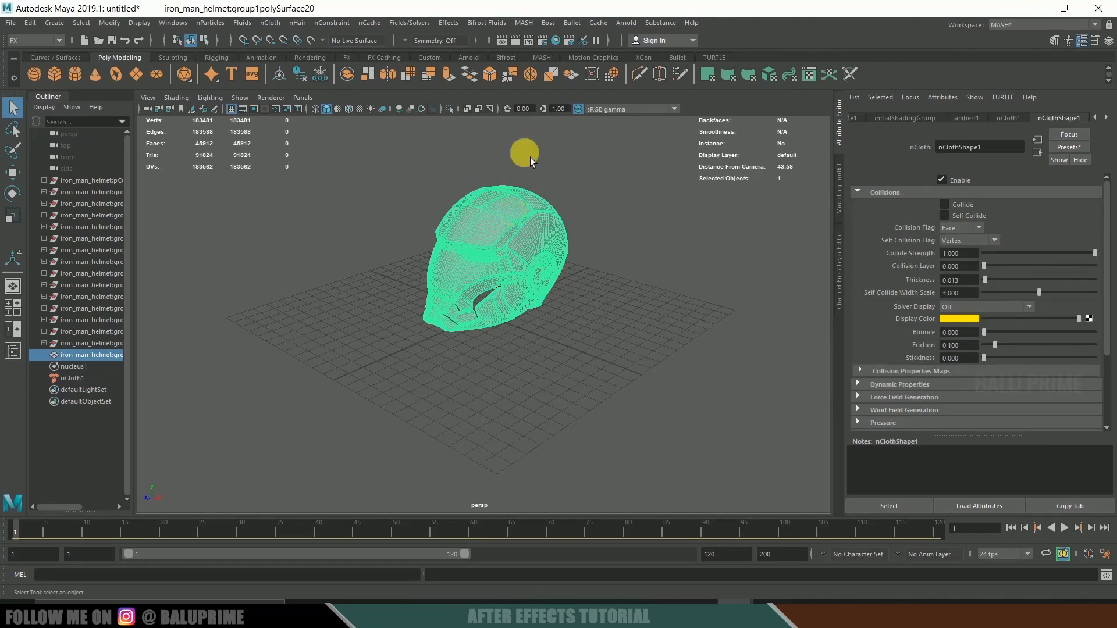
{"action": "left_click", "coordinate": [417, 30]}
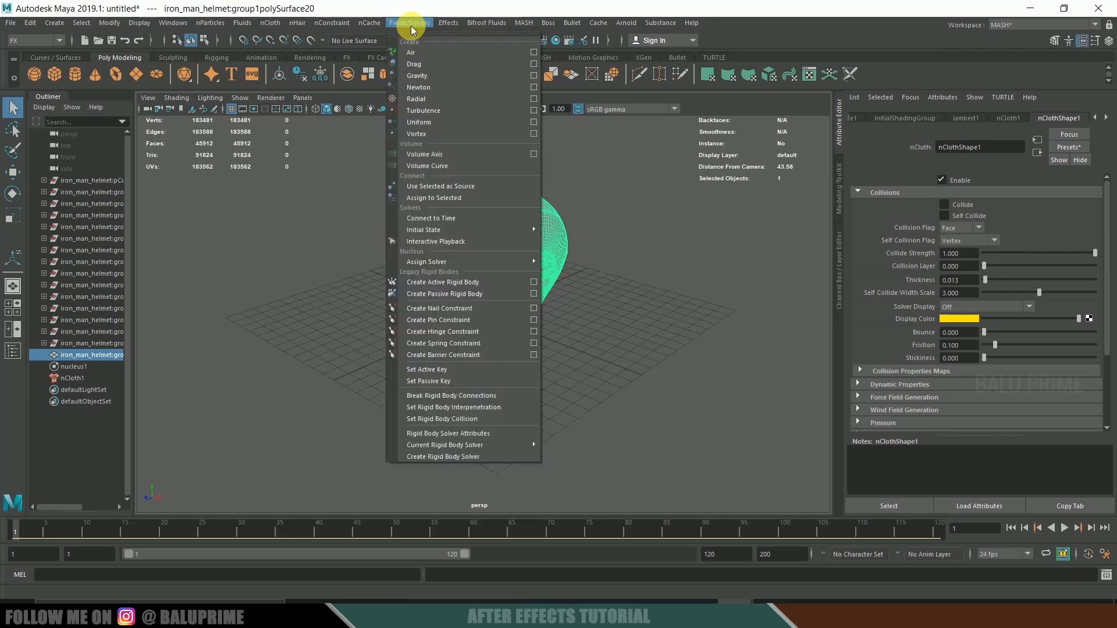
{"action": "left_click", "coordinate": [443, 155]}
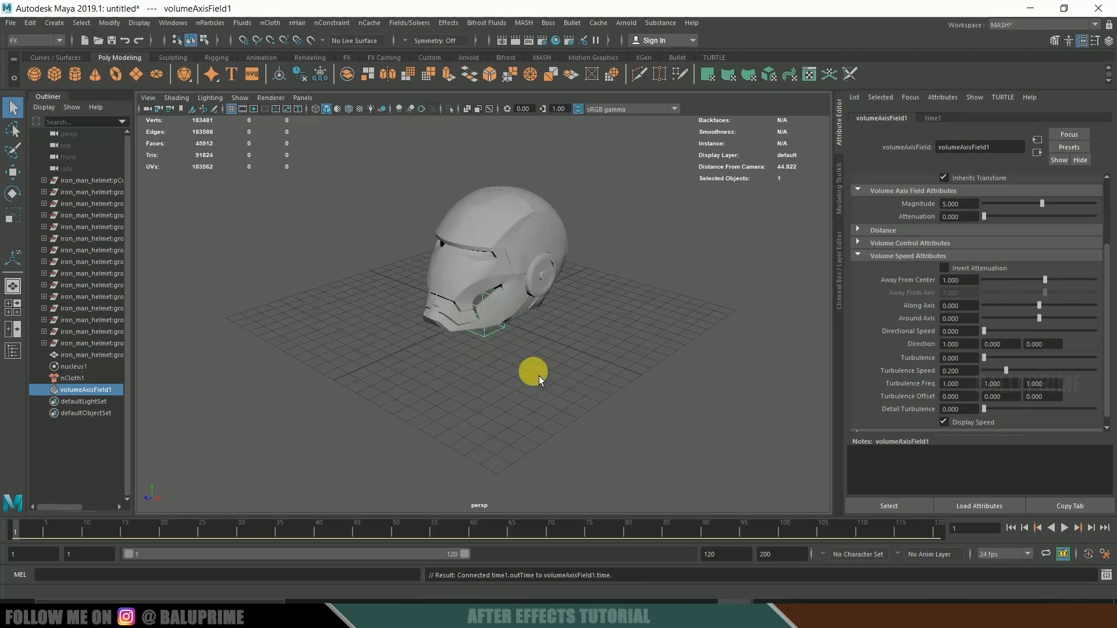
Scale up the volume axis field until its cube surrounds the lower part of the helmet, keeping the field selected
{"action": "key", "text": "r"}
{"action": "left_click_drag", "start_coordinate": [485, 315], "coordinate": [529, 294]}
{"action": "key", "text": "w"}
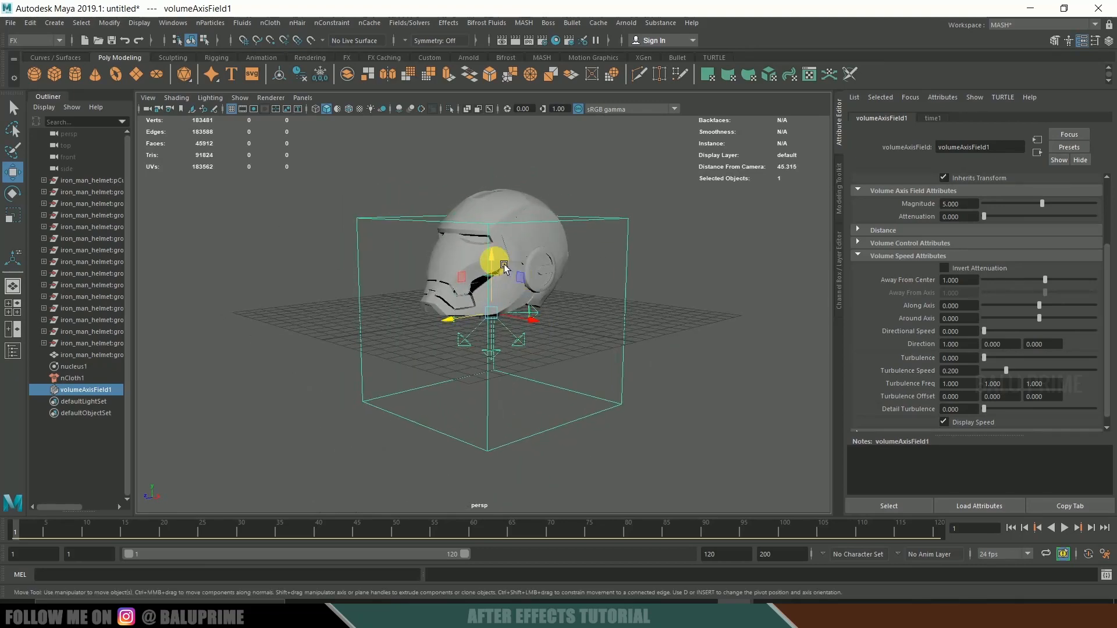
{"action": "left_click", "coordinate": [93, 391]}
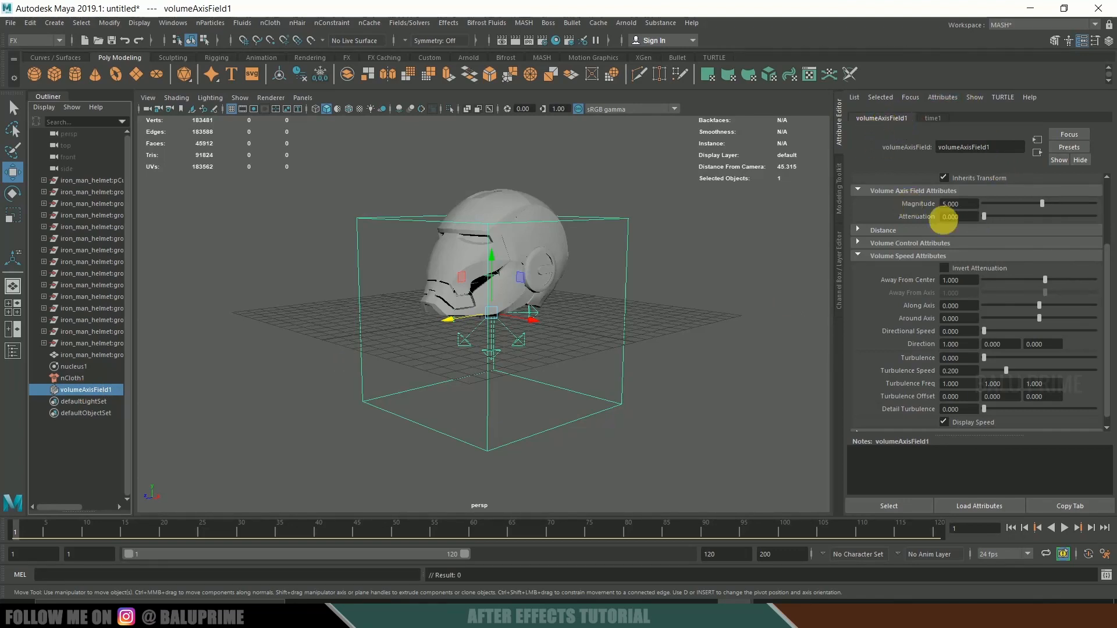
Set the volume axis field's magnitude to 1 and its attenuation to 0.001
{"action": "double_click", "coordinate": [957, 204]}
{"action": "type", "text": "1"}
{"action": "key", "text": "Return"}
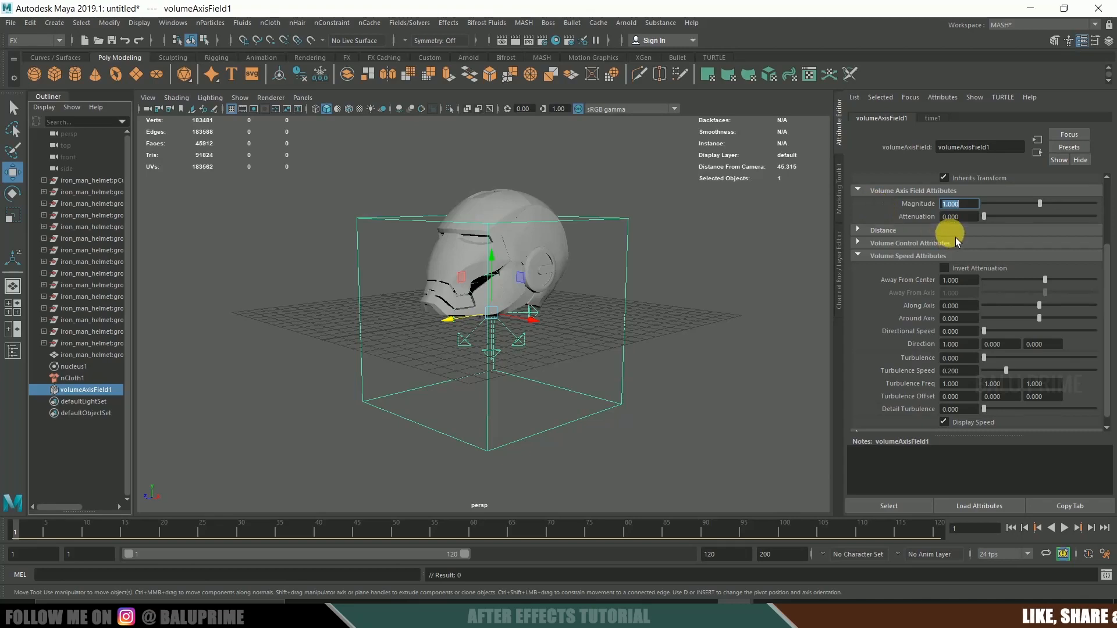
{"action": "double_click", "coordinate": [960, 217]}
{"action": "type", "text": ".001"}
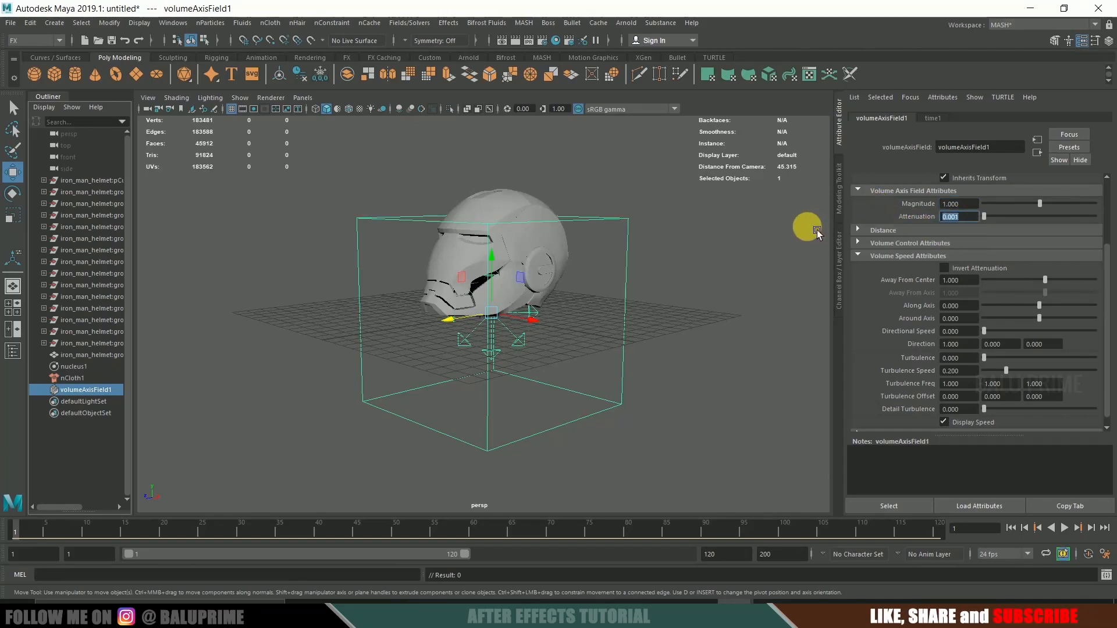
{"action": "key", "text": "Return"}
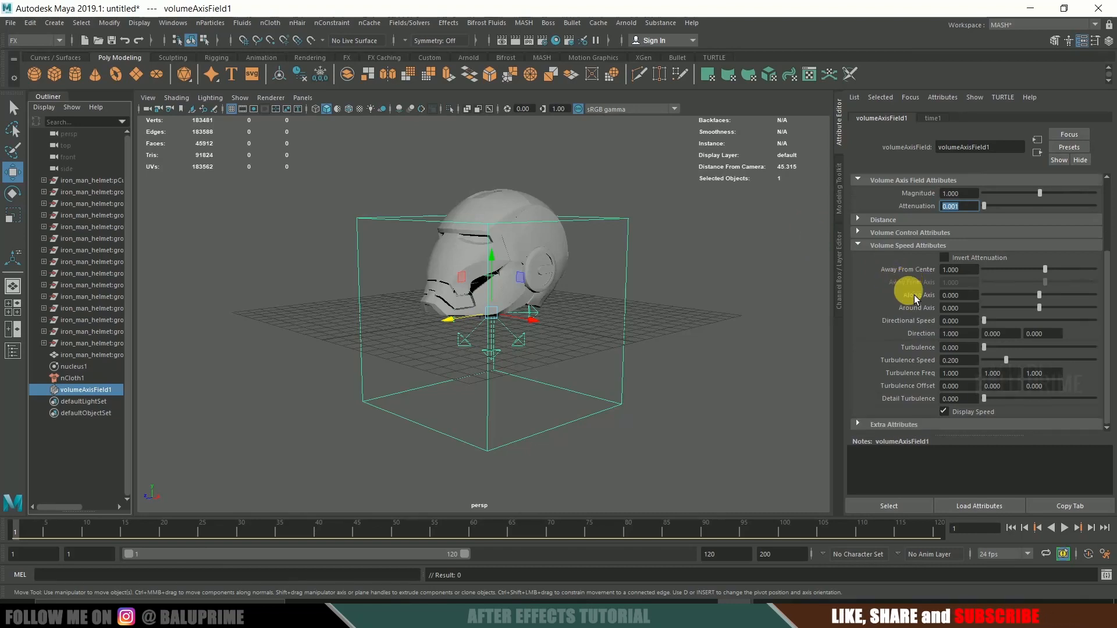
Change the field's volume shape to Sphere in the volume control attributes
{"action": "left_click", "coordinate": [861, 233]}
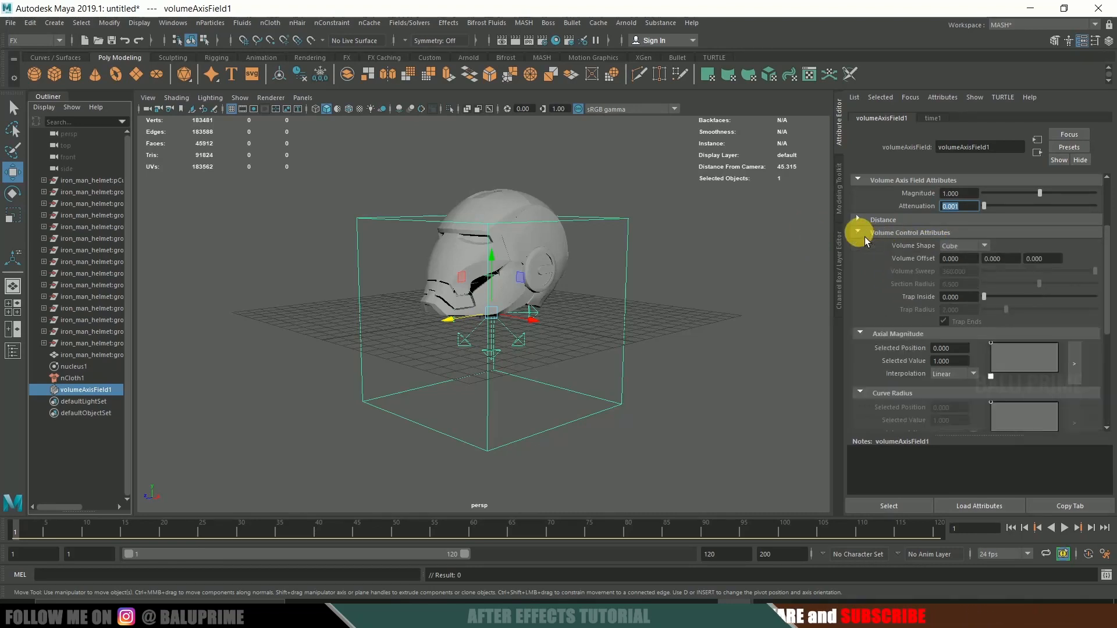
{"action": "left_click", "coordinate": [966, 247]}
{"action": "left_click", "coordinate": [975, 281]}
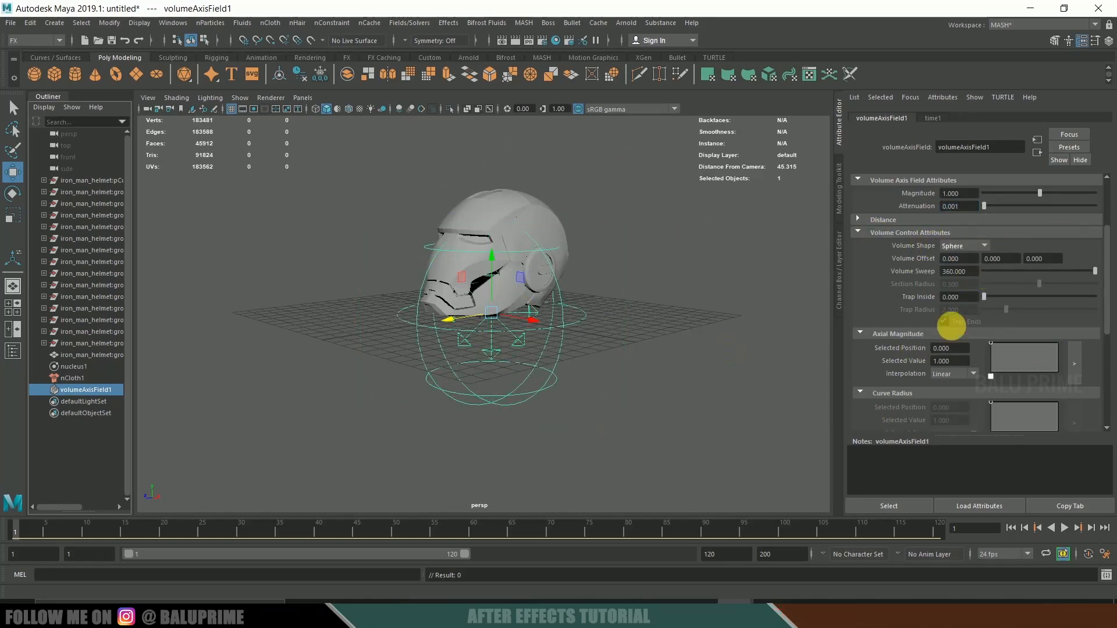
{"action": "left_click", "coordinate": [969, 249]}
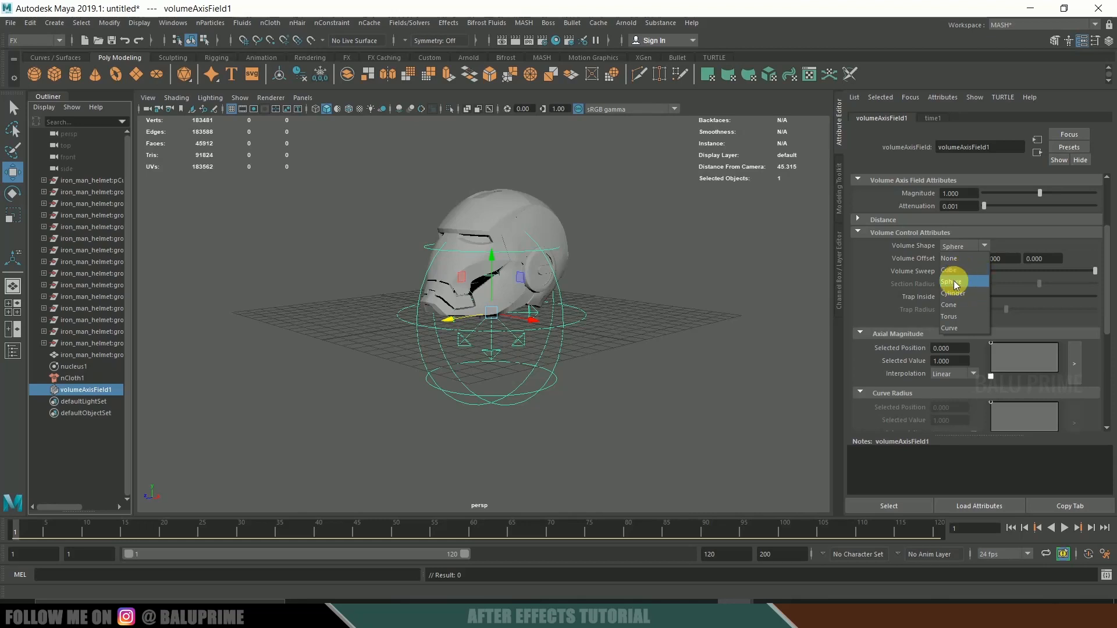
Set the field's turbulence to 5 and its turbulence speed to 0.1
{"action": "scroll", "coordinate": [909, 319], "scroll_direction": "down", "scroll_amount": 6}
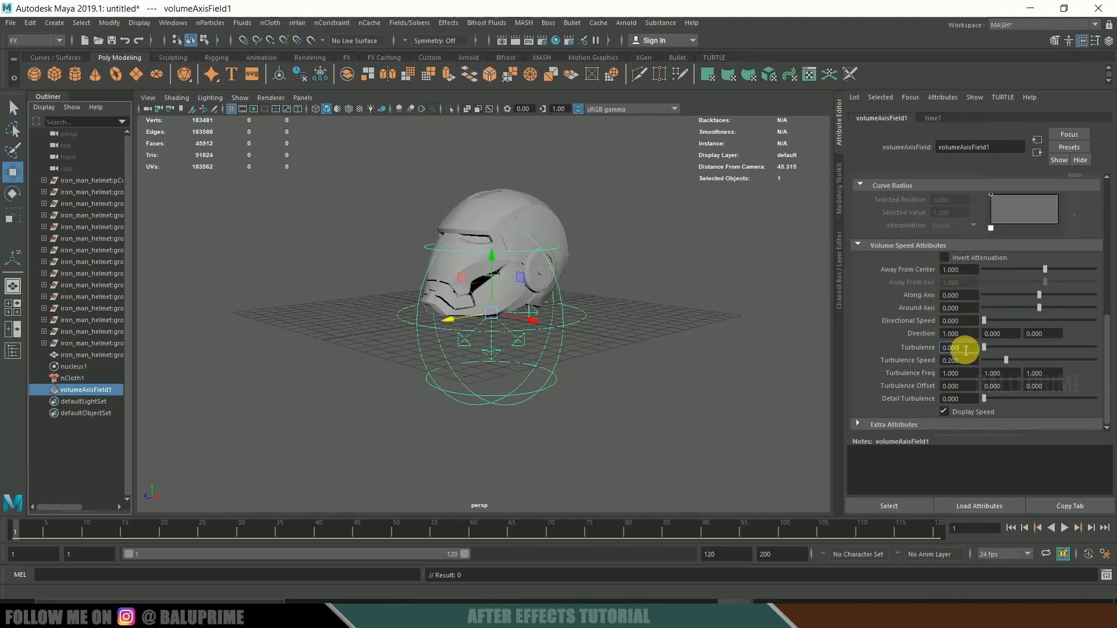
{"action": "type", "text": "5"}
{"action": "key", "text": "Return"}
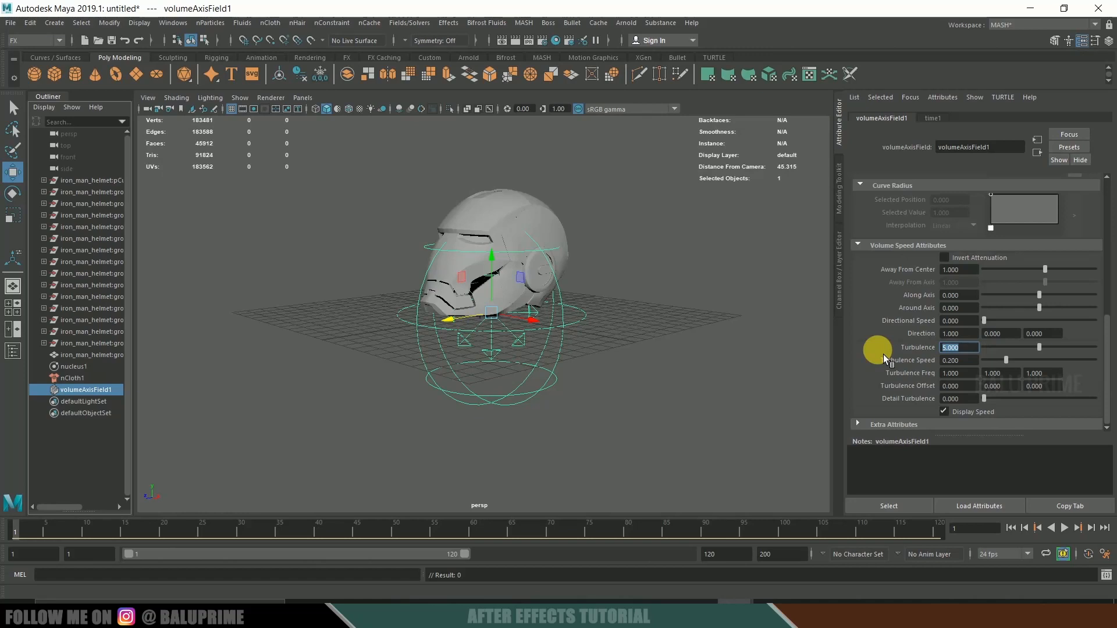
{"action": "key", "text": "Tab"}
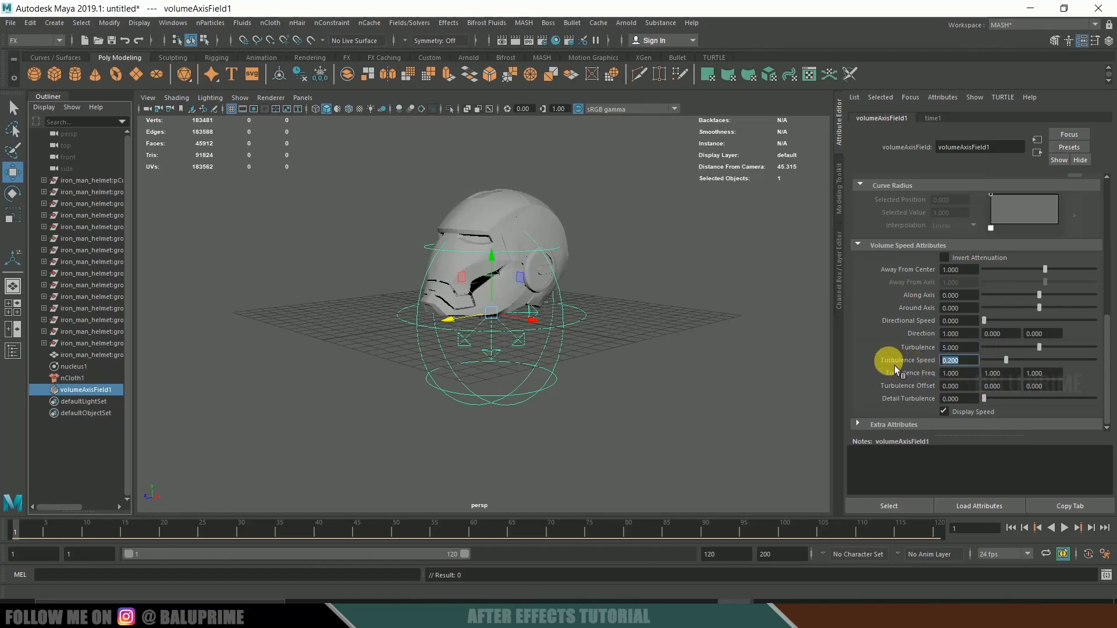
{"action": "type", "text": "0.1"}
{"action": "key", "text": "Return"}
Set all three turbulence frequency values of the field to 4.5
{"action": "key", "text": "Tab"}
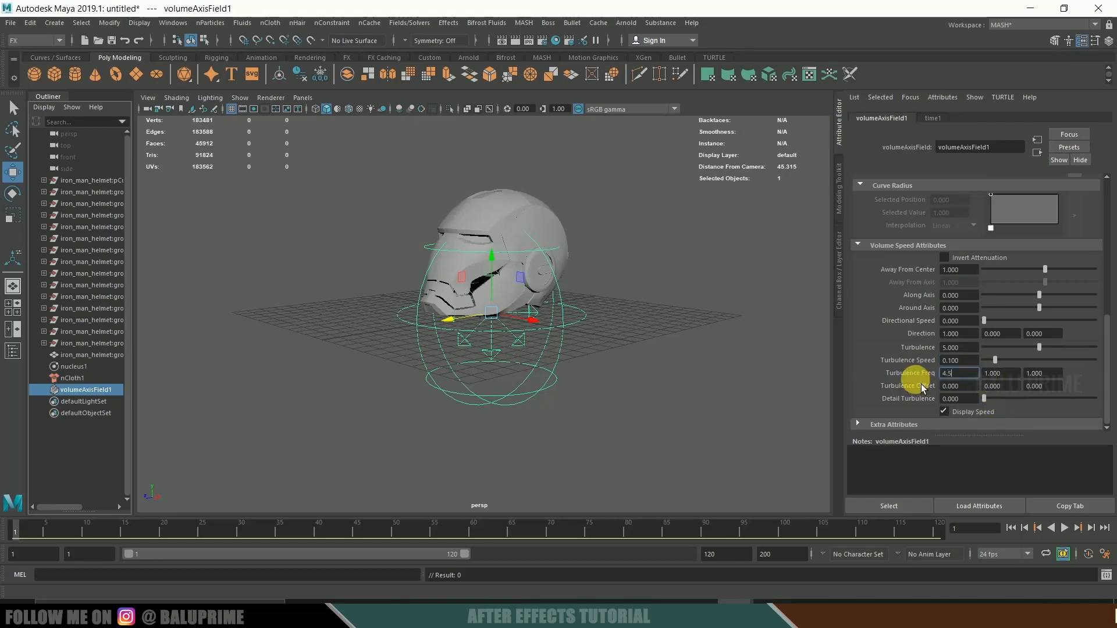
{"action": "key", "text": "Tab"}
{"action": "type", "text": "4"}
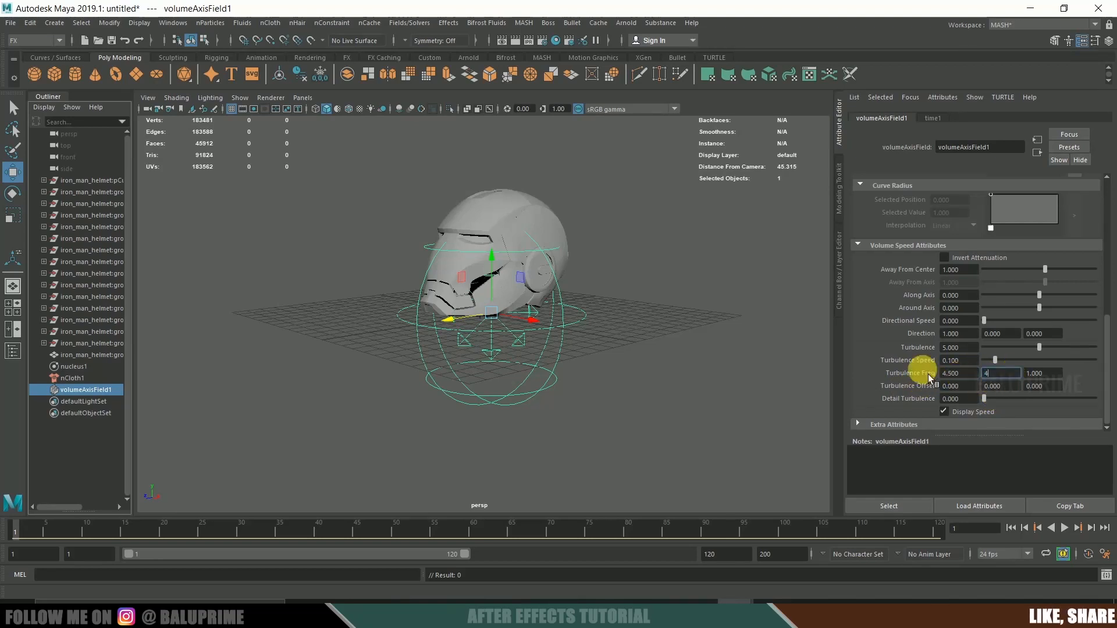
{"action": "type", "text": ".500"}
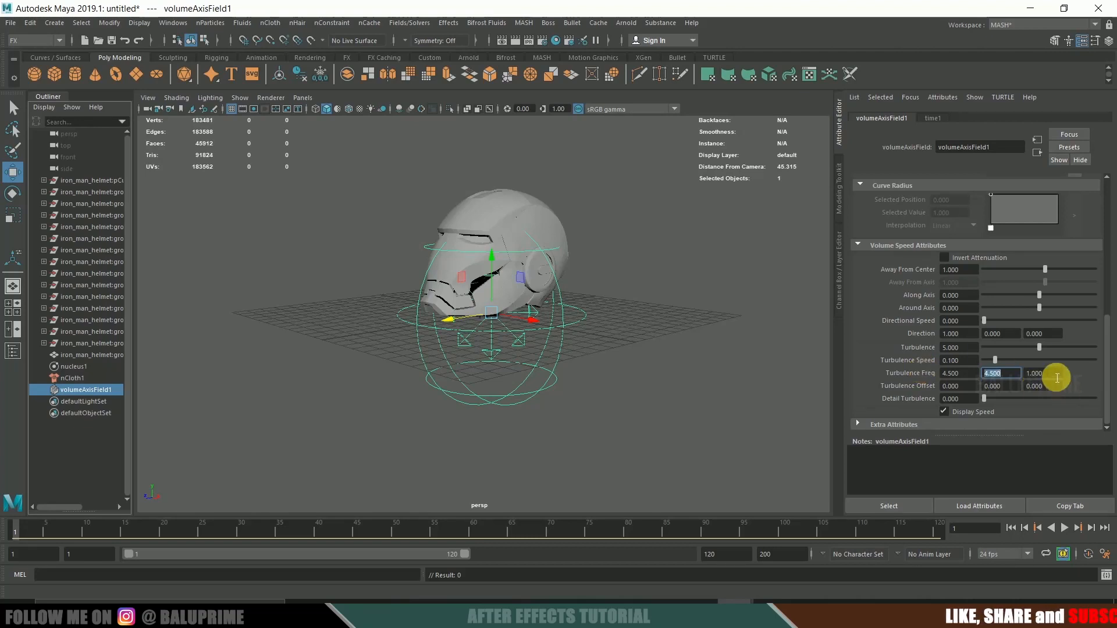
{"action": "key", "text": "Tab"}
{"action": "type", "text": "4.5"}
{"action": "key", "text": "Return"}
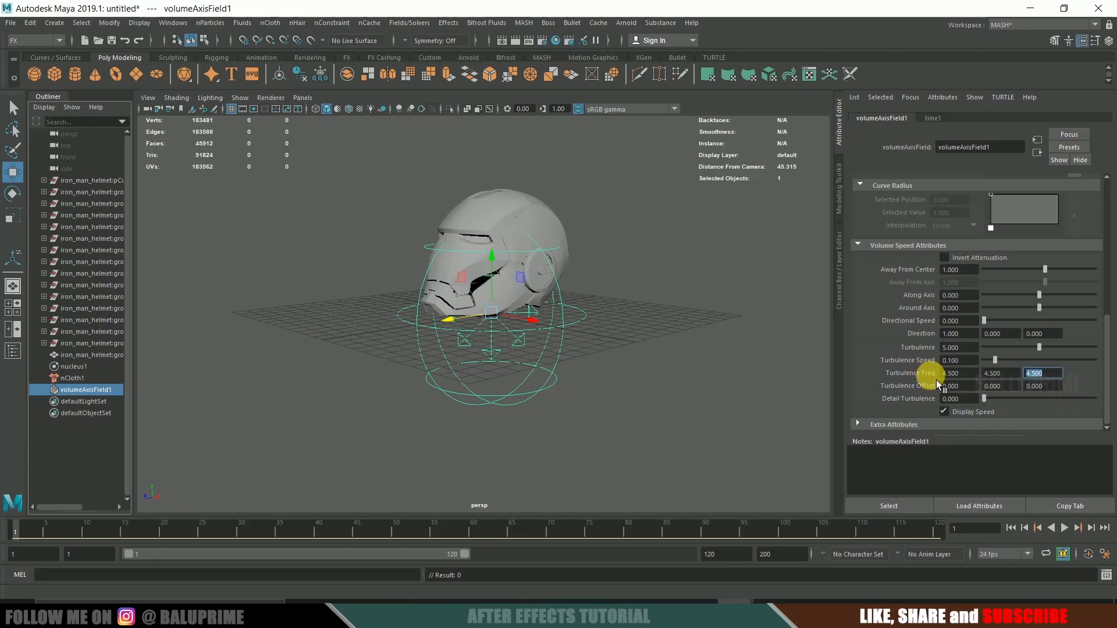
At frame 1, move the spherical field straight up about 14.6 units so it sits above the helmet, and key it
{"action": "left_click", "coordinate": [13, 536]}
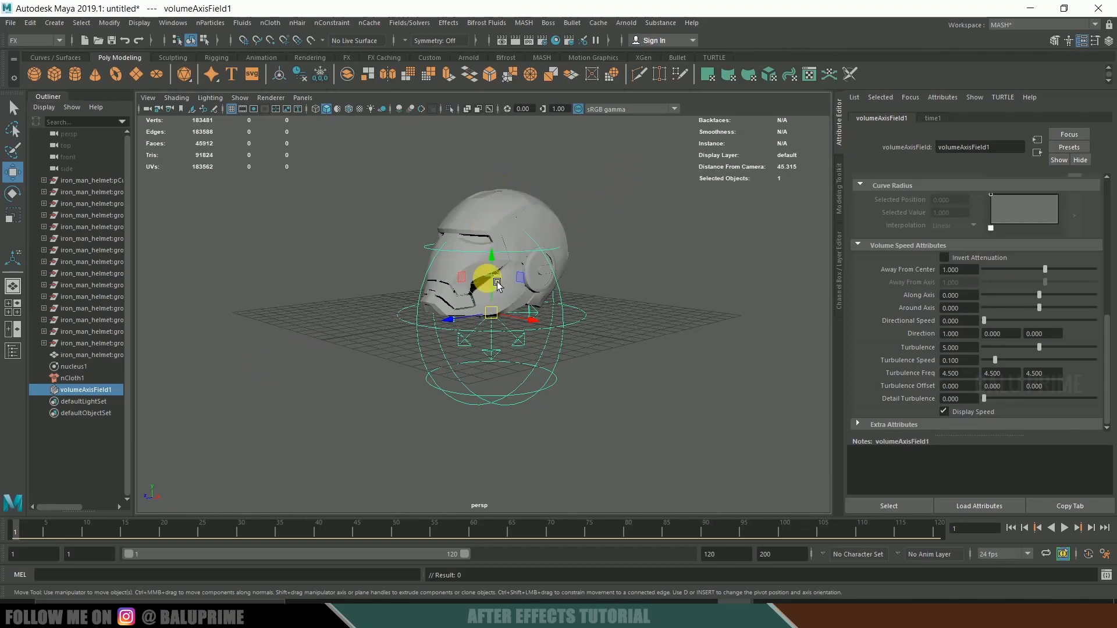
{"action": "left_click", "coordinate": [505, 266]}
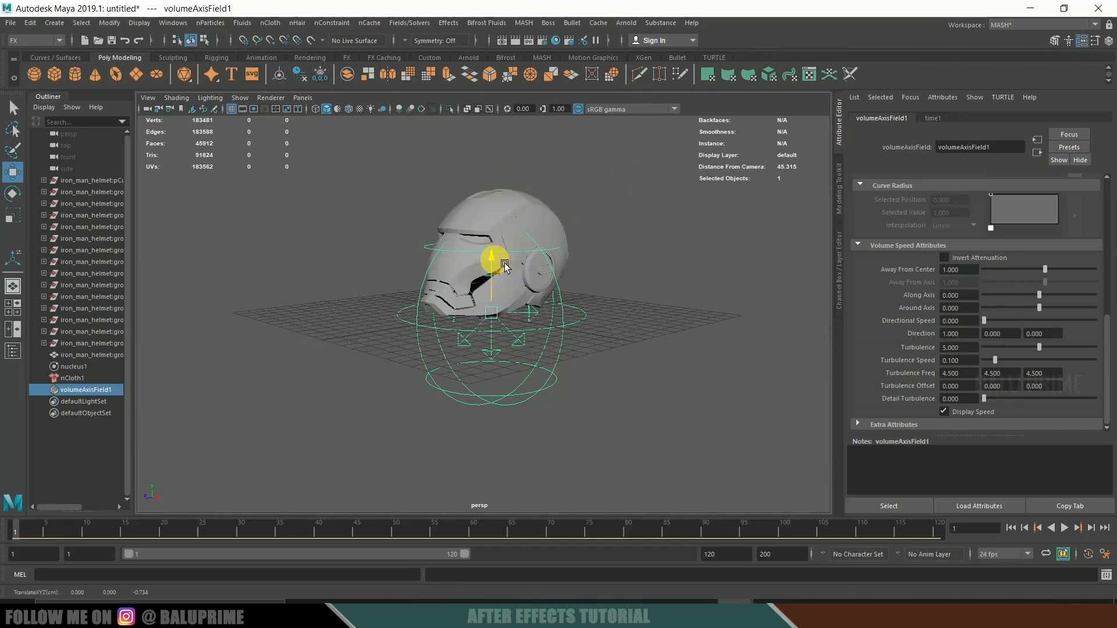
{"action": "left_click_drag", "start_coordinate": [505, 266], "coordinate": [512, 26]}
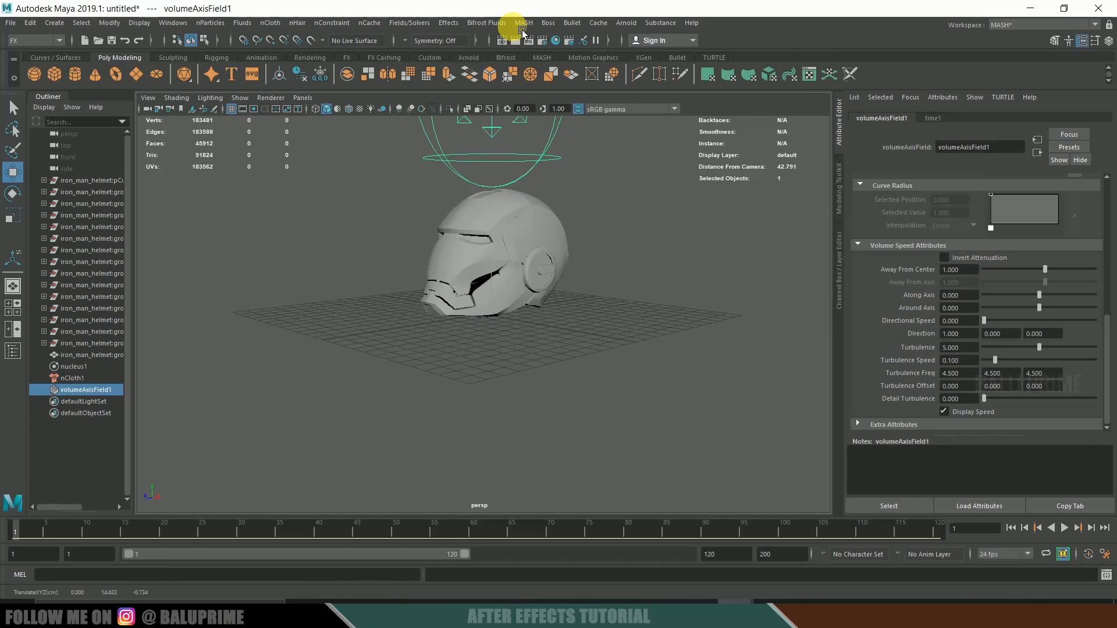
{"action": "middle_click_drag", "start_coordinate": [611, 267], "coordinate": [591, 370], "text": "alt"}
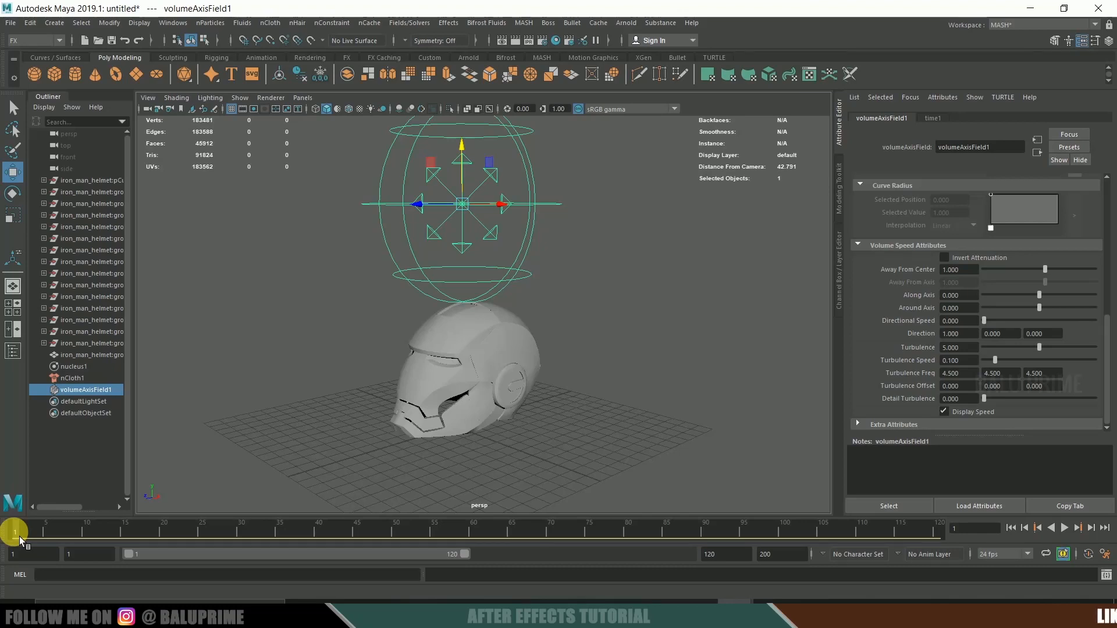
{"action": "key", "text": "s"}
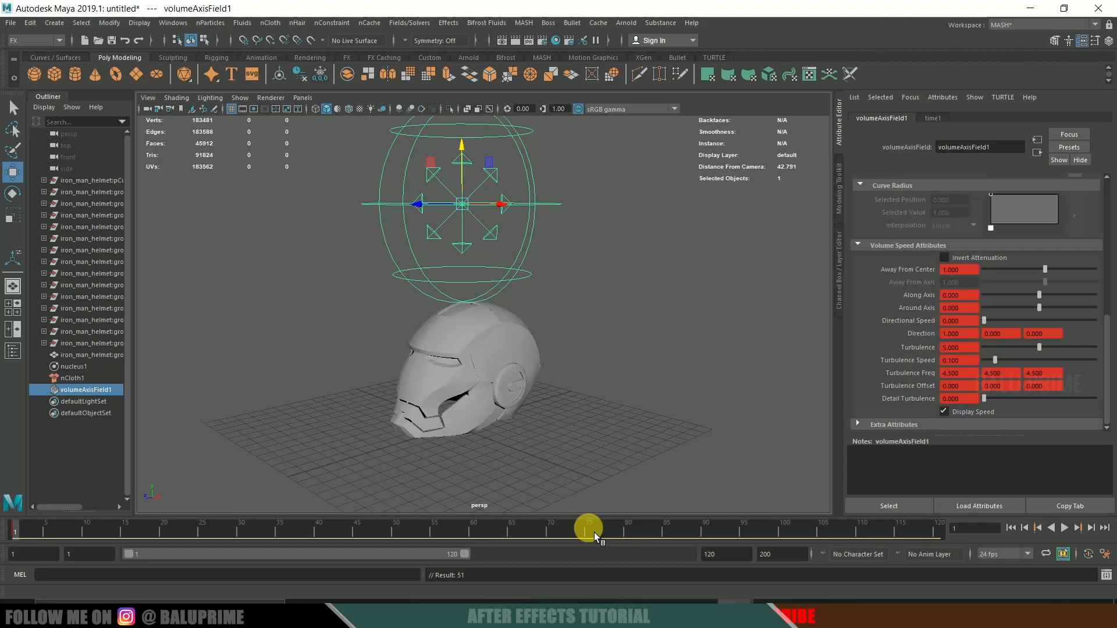
At frame 60, move the spherical field straight down until it is below the helmet, and key it
{"action": "left_click", "coordinate": [478, 536]}
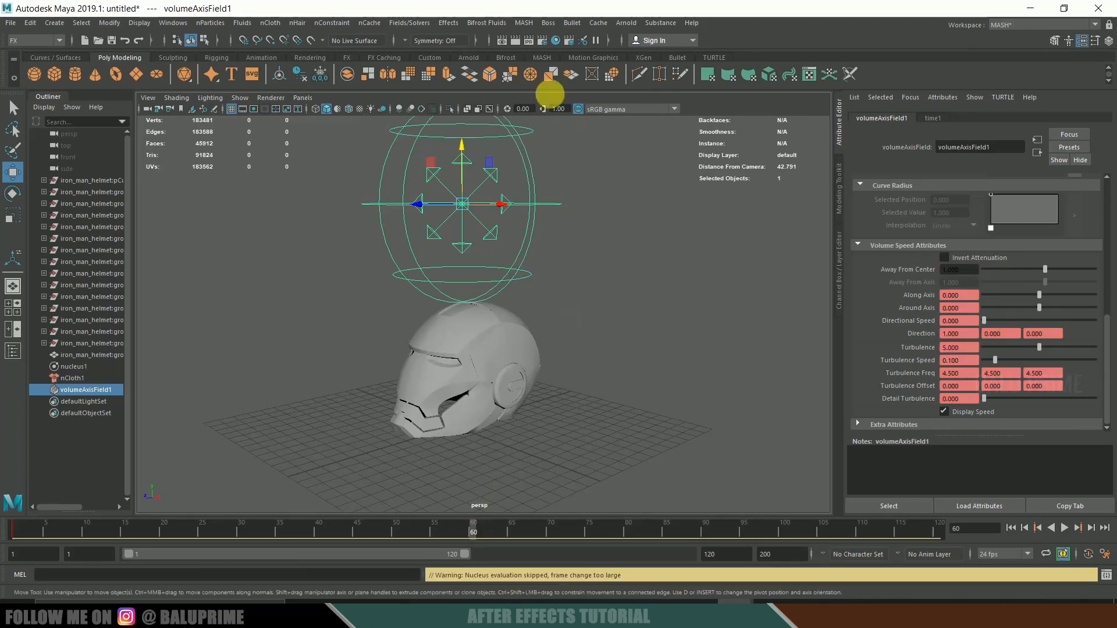
{"action": "left_click_drag", "start_coordinate": [475, 152], "coordinate": [474, 481]}
{"action": "key", "text": "s"}
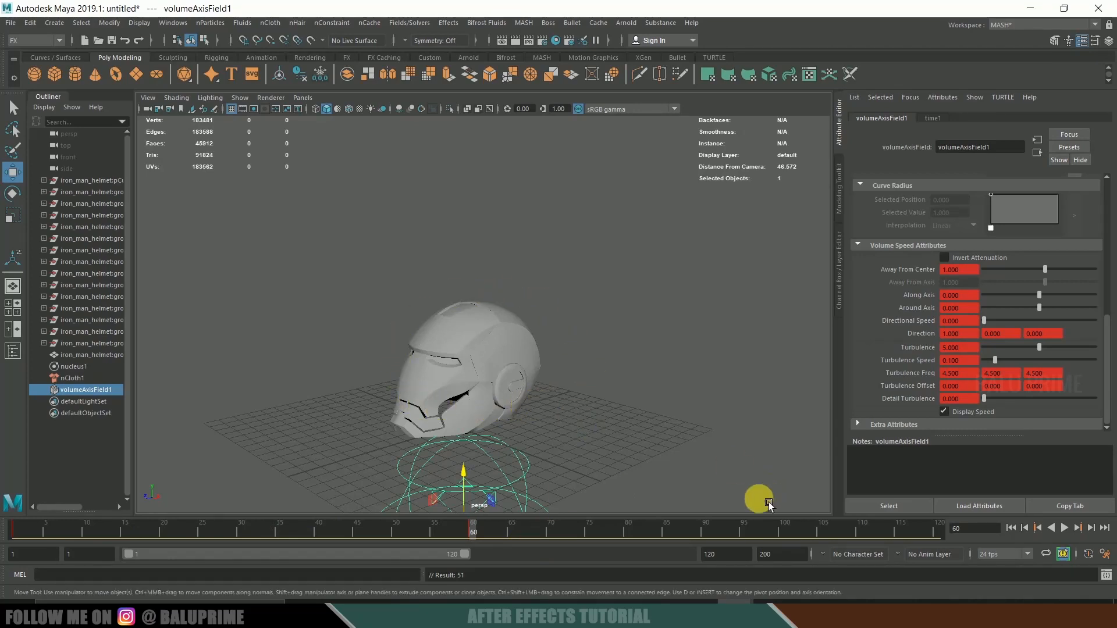
Playblast the animation to preview the disintegration, and close the video player
{"action": "right_click_drag", "start_coordinate": [571, 534], "coordinate": [594, 525]}
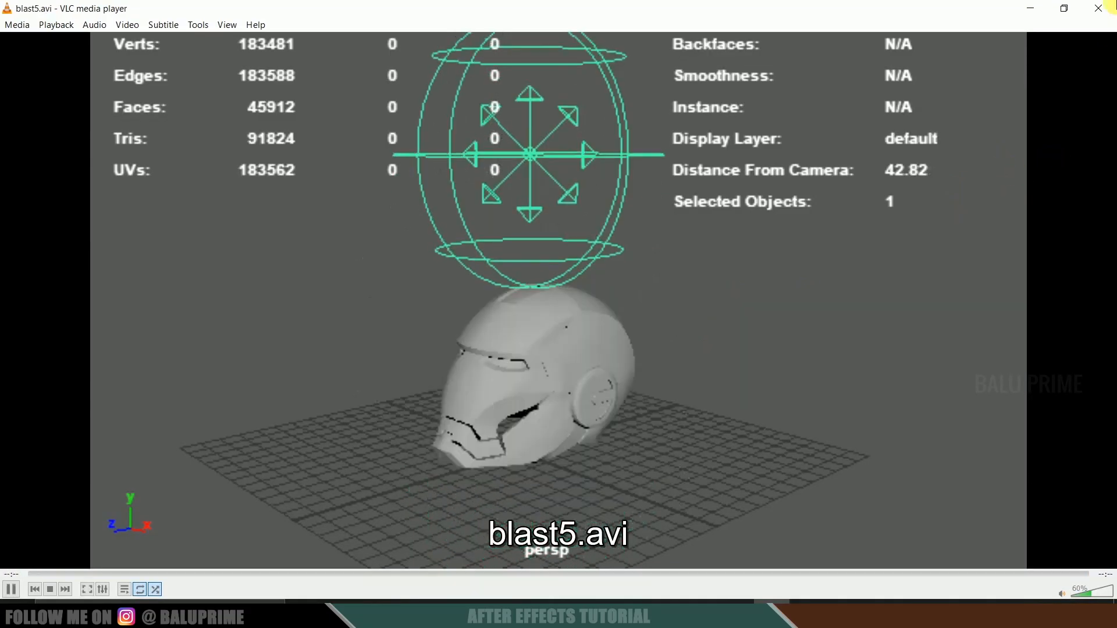
{"action": "left_click", "coordinate": [1097, 9]}
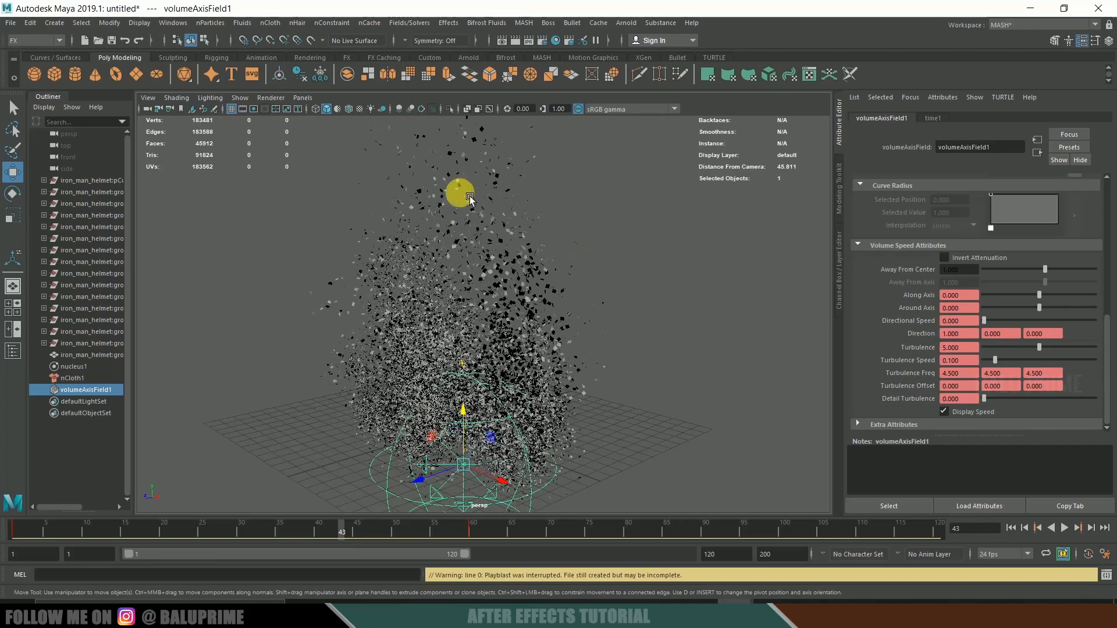
Create a new set from the selected volume axis field
{"action": "left_click", "coordinate": [54, 23]}
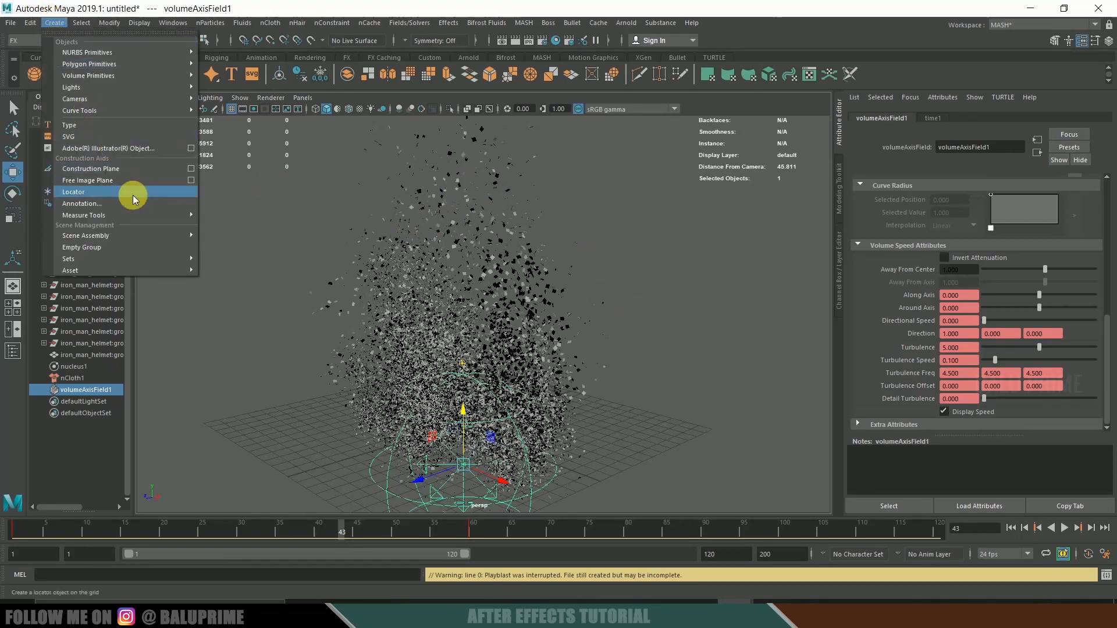
{"action": "mouse_move", "coordinate": [108, 260]}
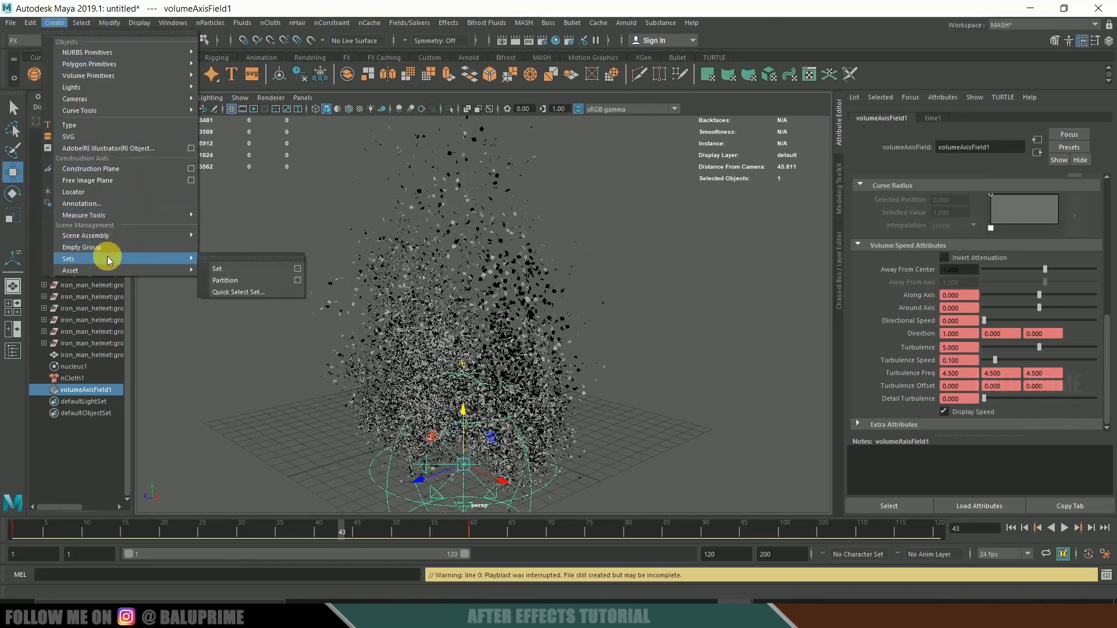
{"action": "left_click", "coordinate": [232, 270]}
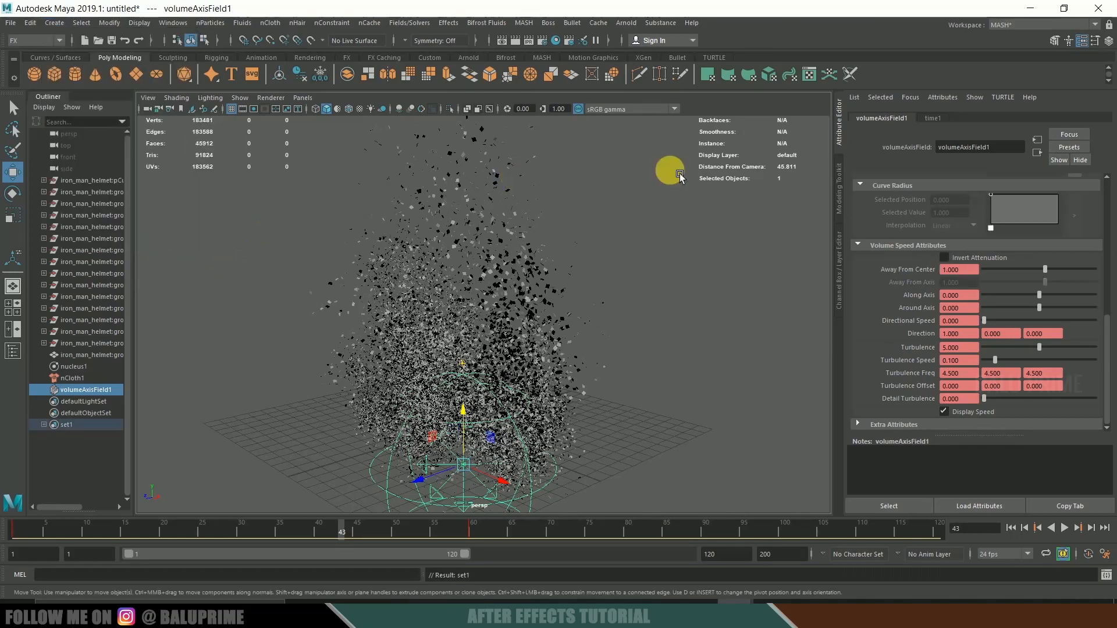
Open the Alembic export options for the whole scene and review the cache time range, attributes and advanced options
{"action": "left_click", "coordinate": [605, 23]}
{"action": "mouse_move", "coordinate": [640, 44]}
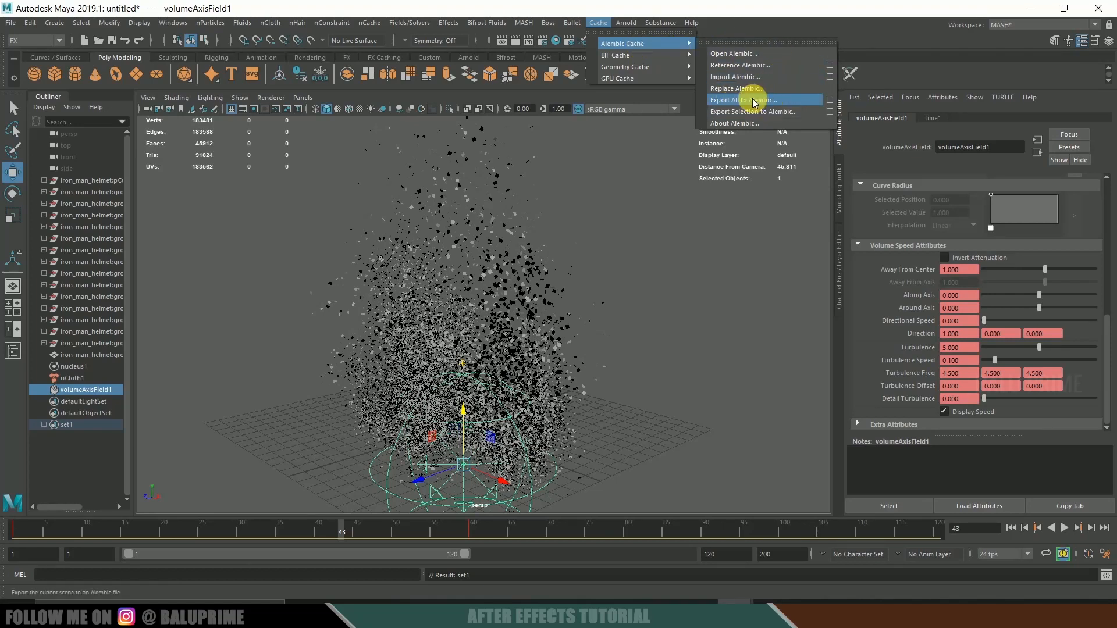
{"action": "left_click", "coordinate": [830, 100]}
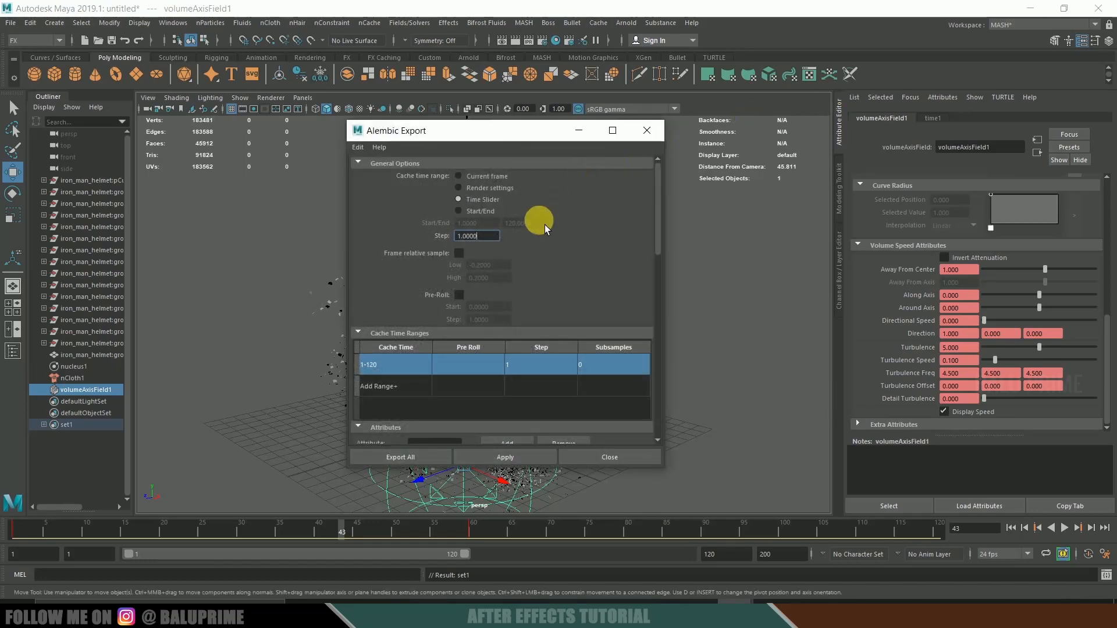
{"action": "scroll", "coordinate": [547, 227], "scroll_direction": "down", "scroll_amount": 2}
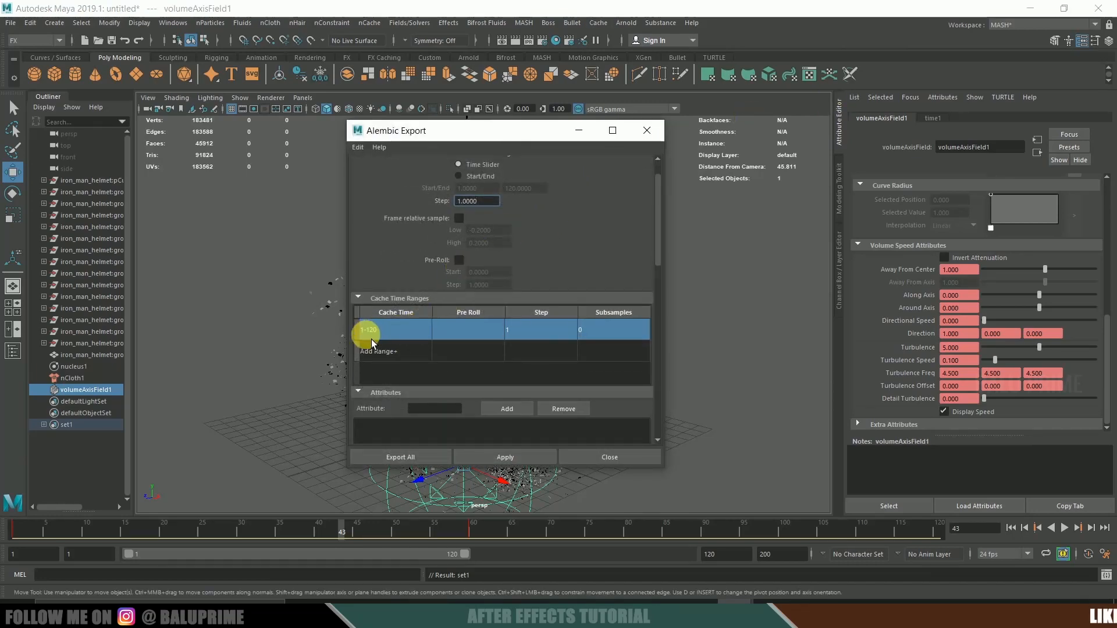
{"action": "scroll", "coordinate": [441, 348], "scroll_direction": "down", "scroll_amount": 15}
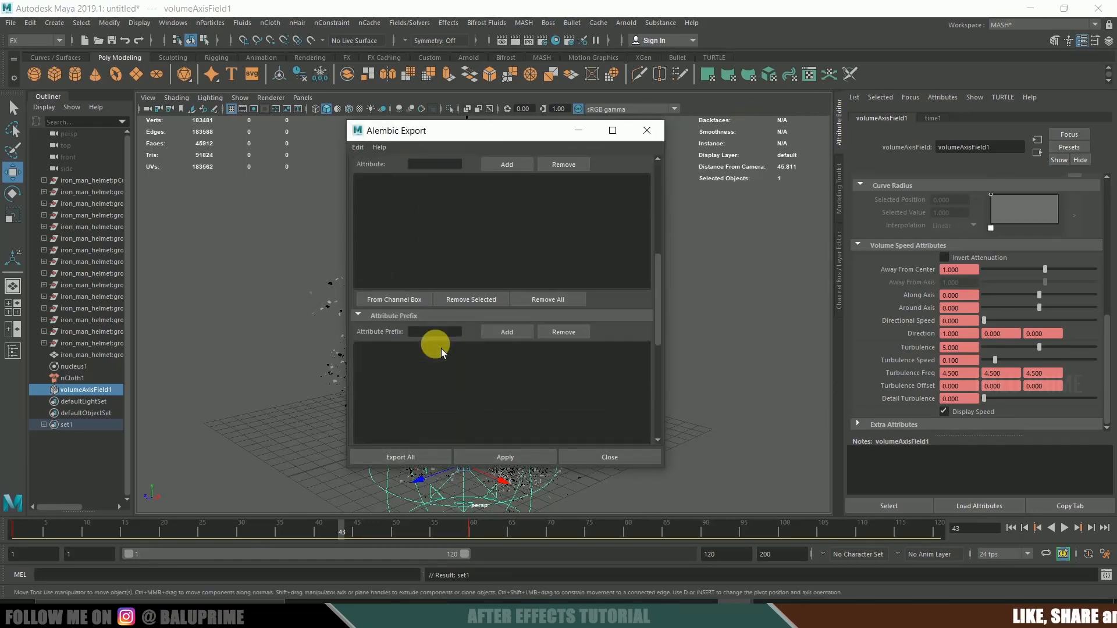
{"action": "scroll", "coordinate": [441, 348], "scroll_direction": "down", "scroll_amount": 5}
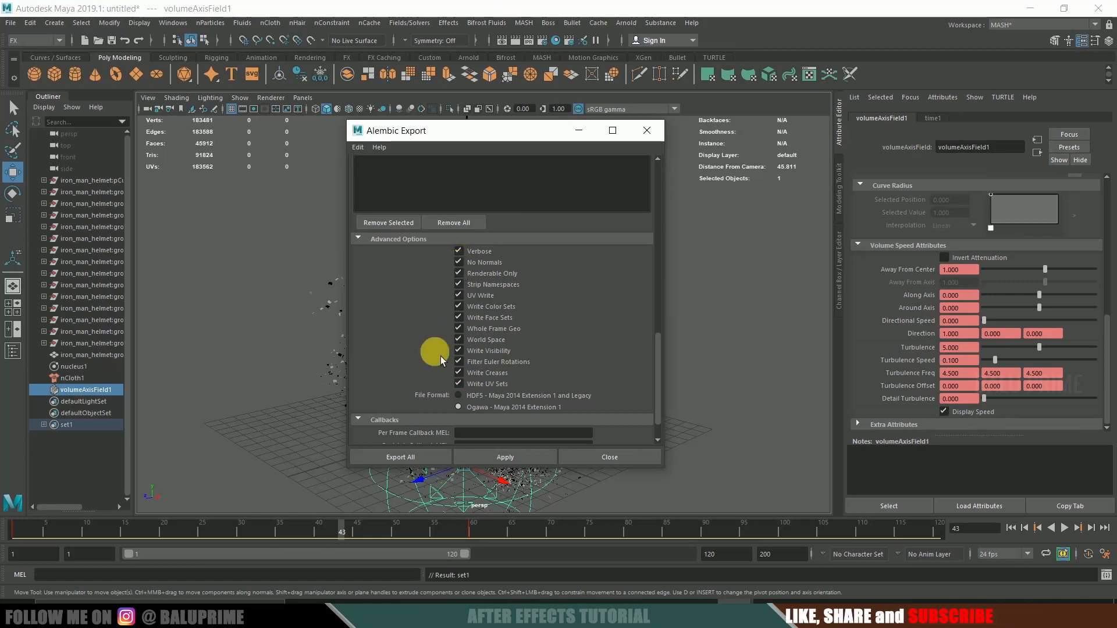
Choose shatter.abc in the ironman head folder as the file for the Alembic export, and close the export dialog without exporting
{"action": "left_click", "coordinate": [389, 457]}
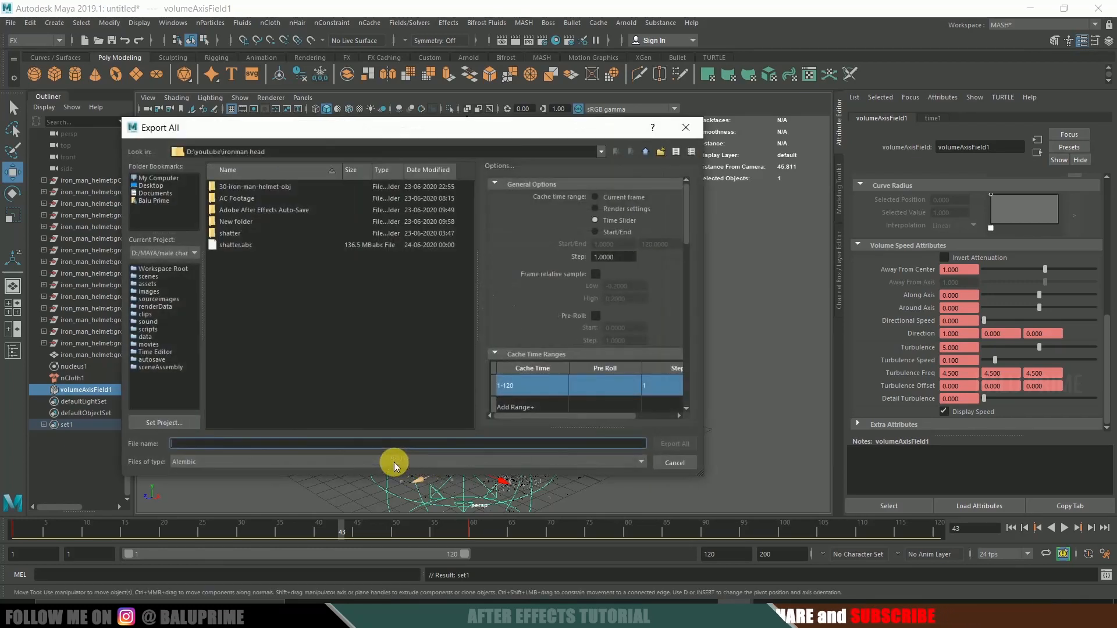
{"action": "left_click", "coordinate": [237, 245]}
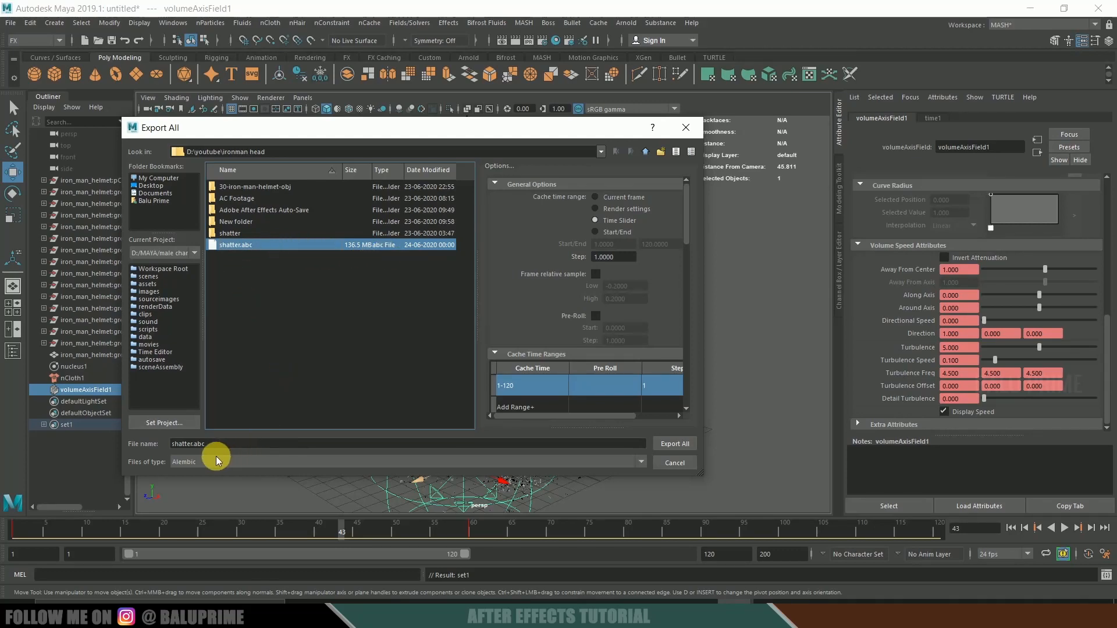
{"action": "left_click", "coordinate": [689, 129]}
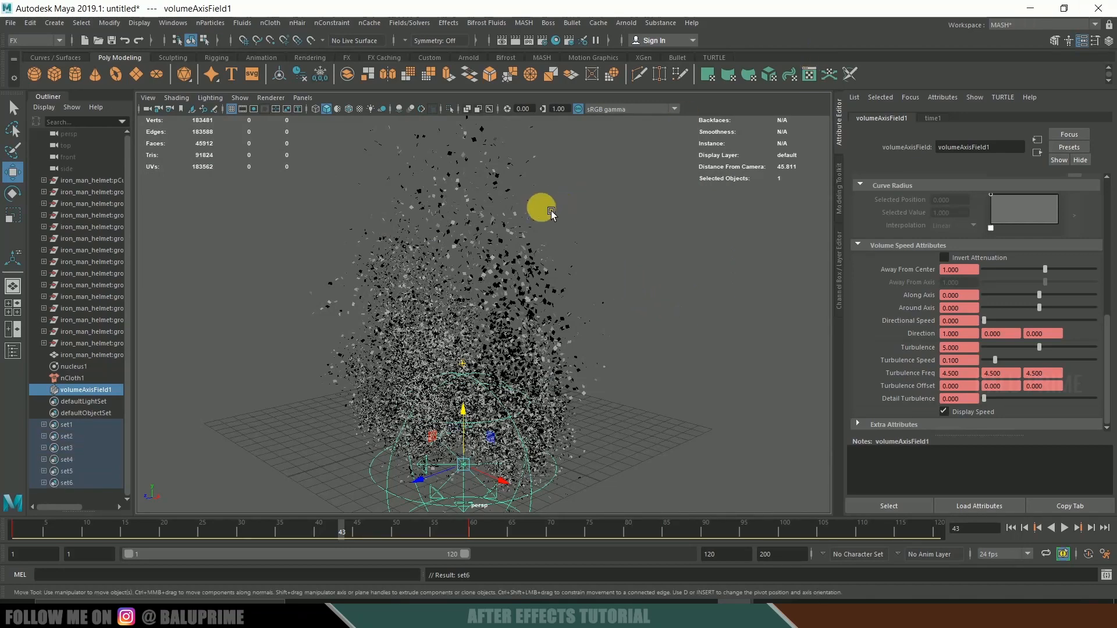
Switch to Blender, dismiss the splash screen, and delete the default camera, cube and light
{"action": "left_click", "coordinate": [601, 608]}
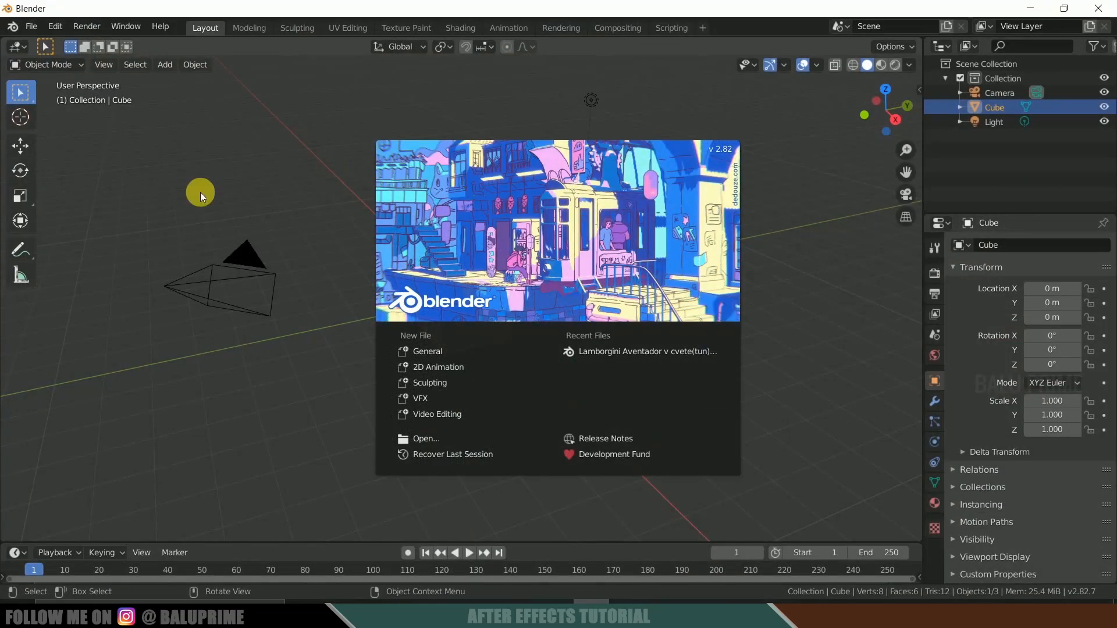
{"action": "left_click", "coordinate": [808, 322]}
{"action": "key", "text": "a"}
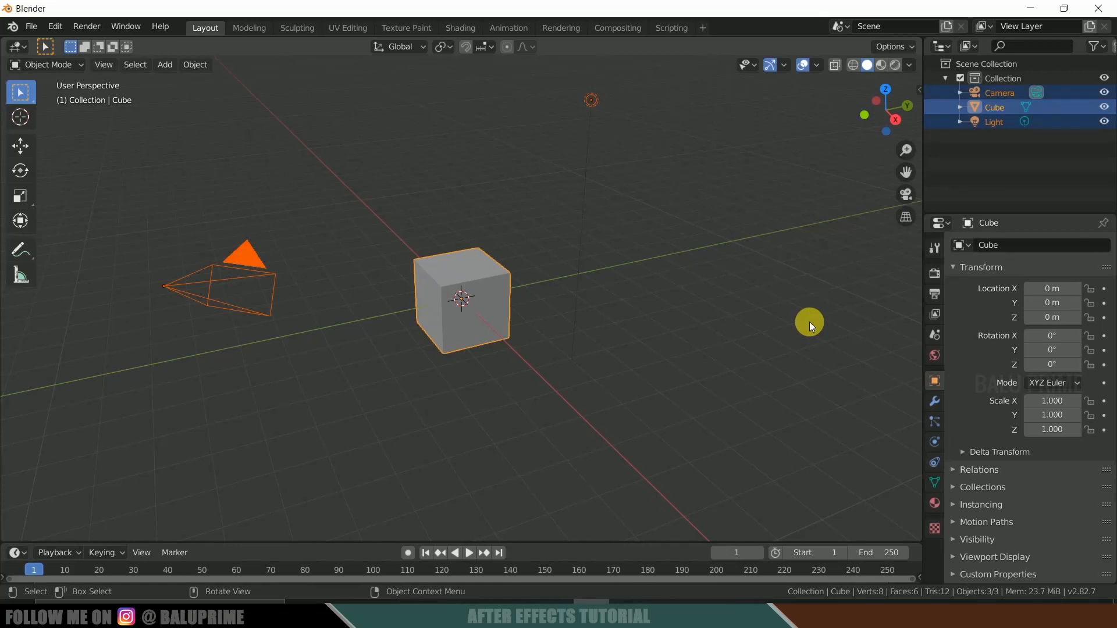
{"action": "key", "text": "Delete"}
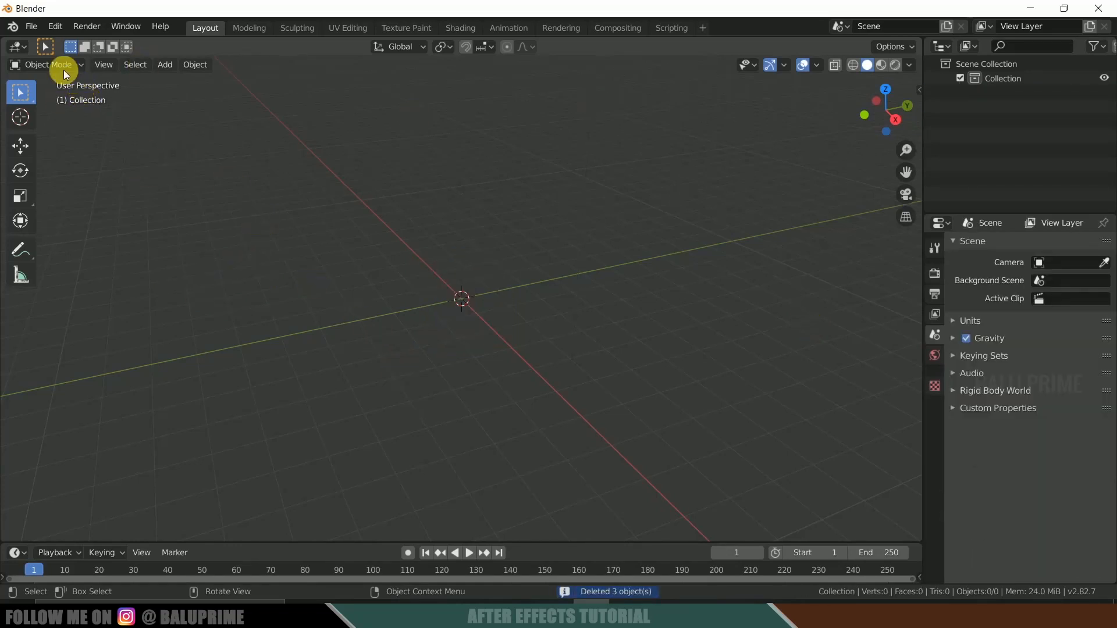
Import the Alembic file shatter.abc from the ironman head folder
{"action": "left_click", "coordinate": [32, 27]}
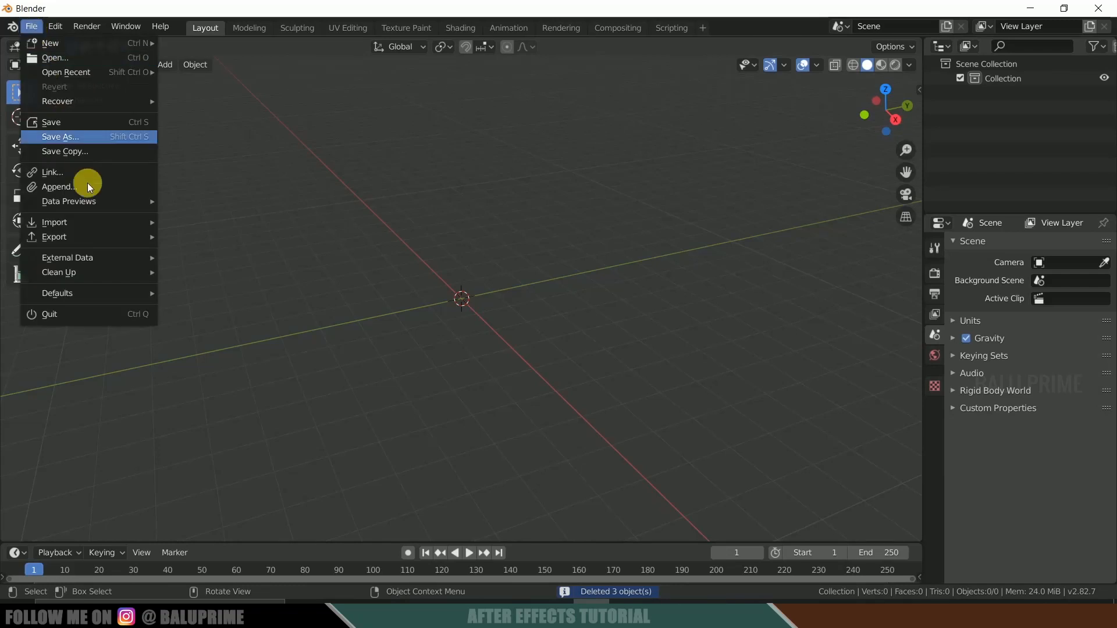
{"action": "mouse_move", "coordinate": [82, 222]}
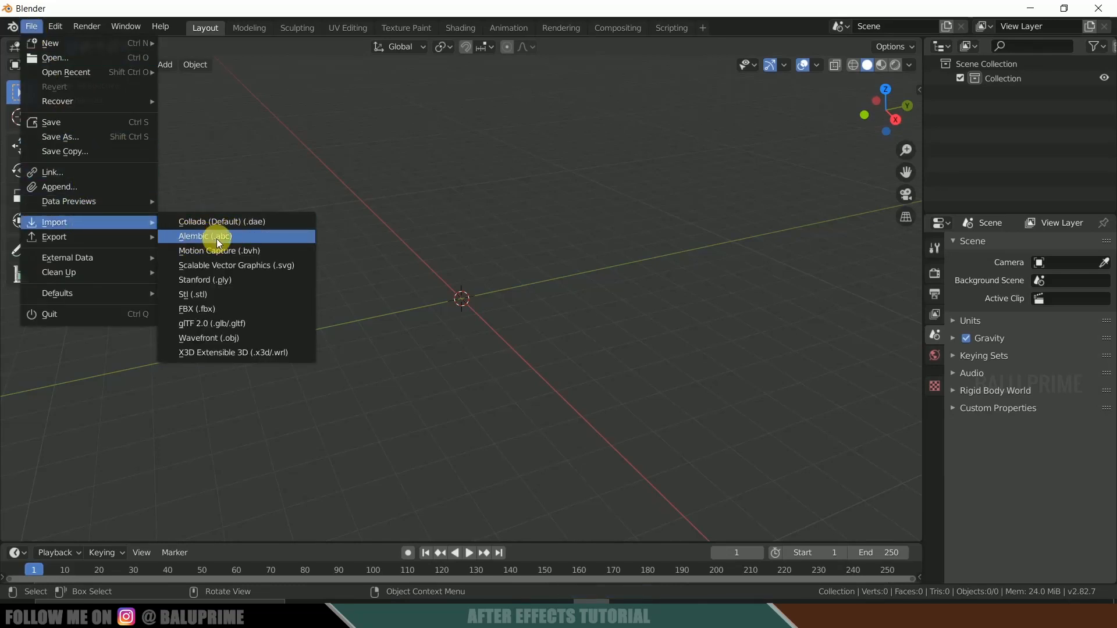
{"action": "left_click", "coordinate": [198, 241]}
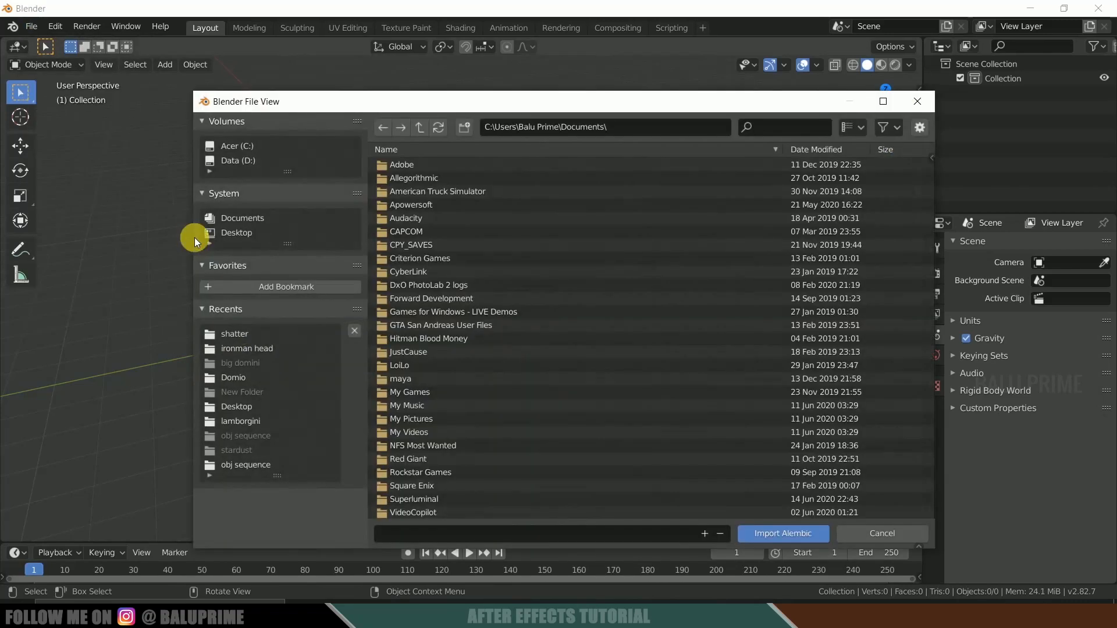
{"action": "left_click", "coordinate": [247, 348]}
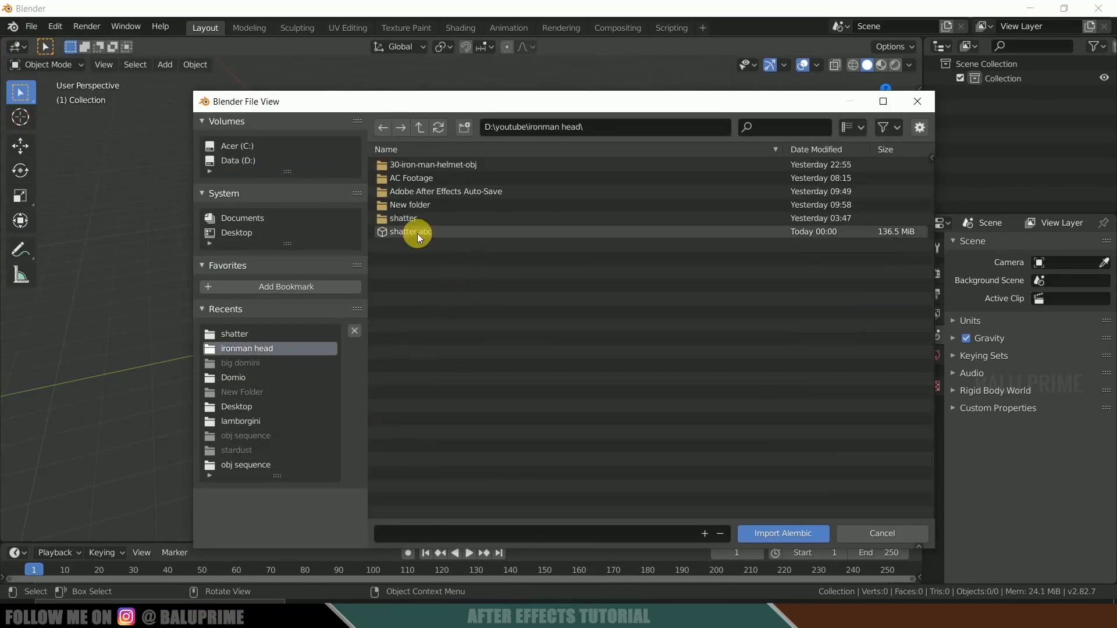
{"action": "left_click", "coordinate": [399, 233]}
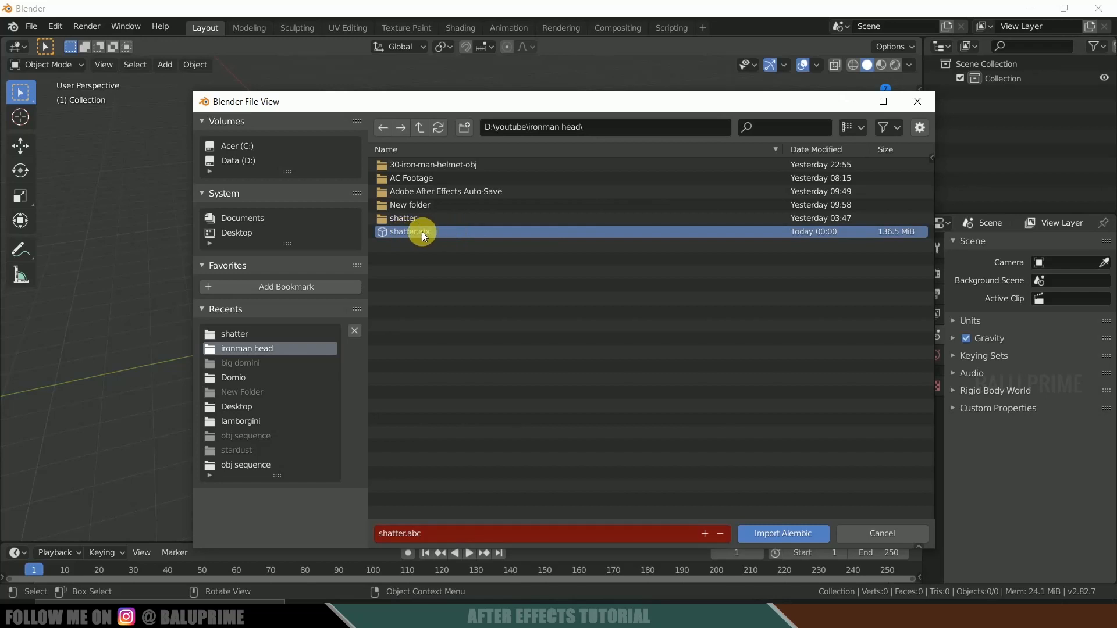
{"action": "left_click", "coordinate": [787, 531]}
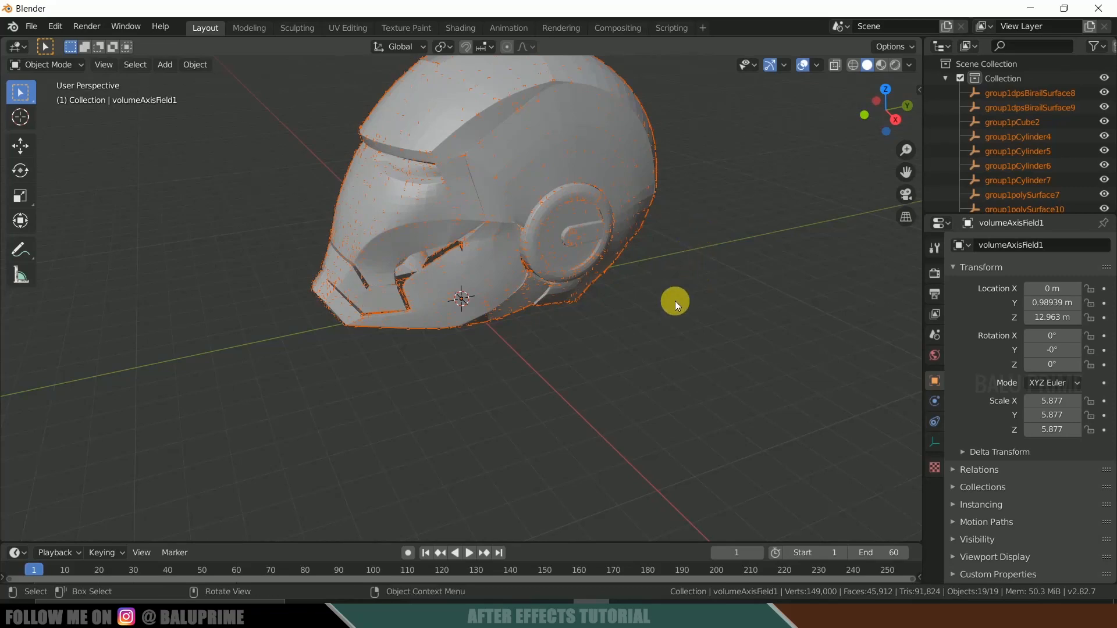
Play the imported helmet's disintegration animation to check it, and return to the first frame
{"action": "middle_click_drag", "start_coordinate": [675, 303], "coordinate": [710, 267]}
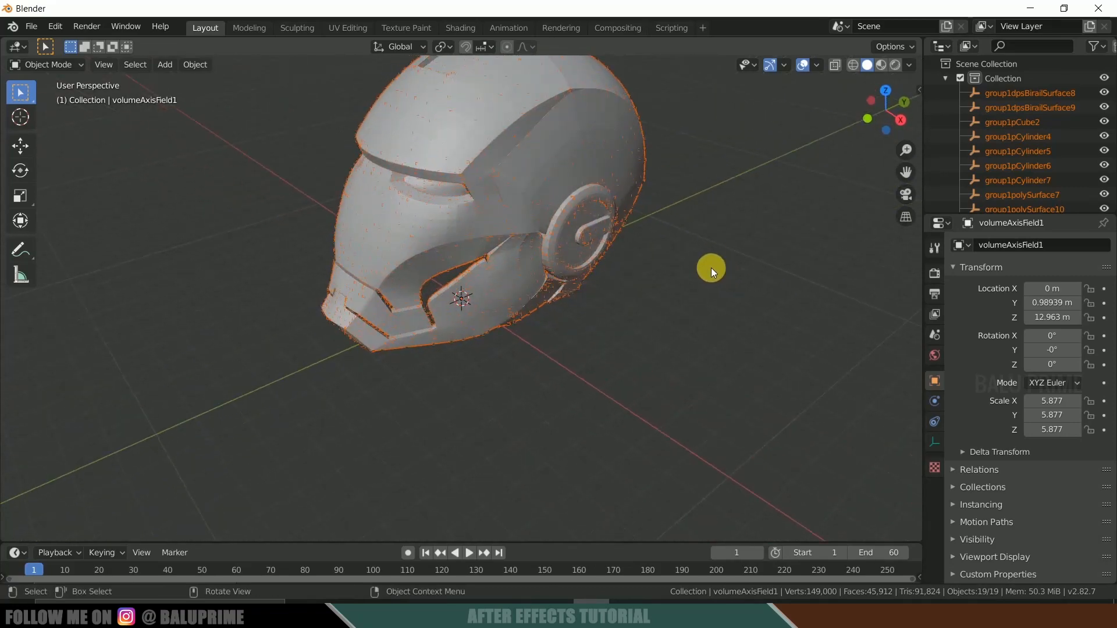
{"action": "scroll", "coordinate": [710, 256], "scroll_direction": "down", "scroll_amount": 4}
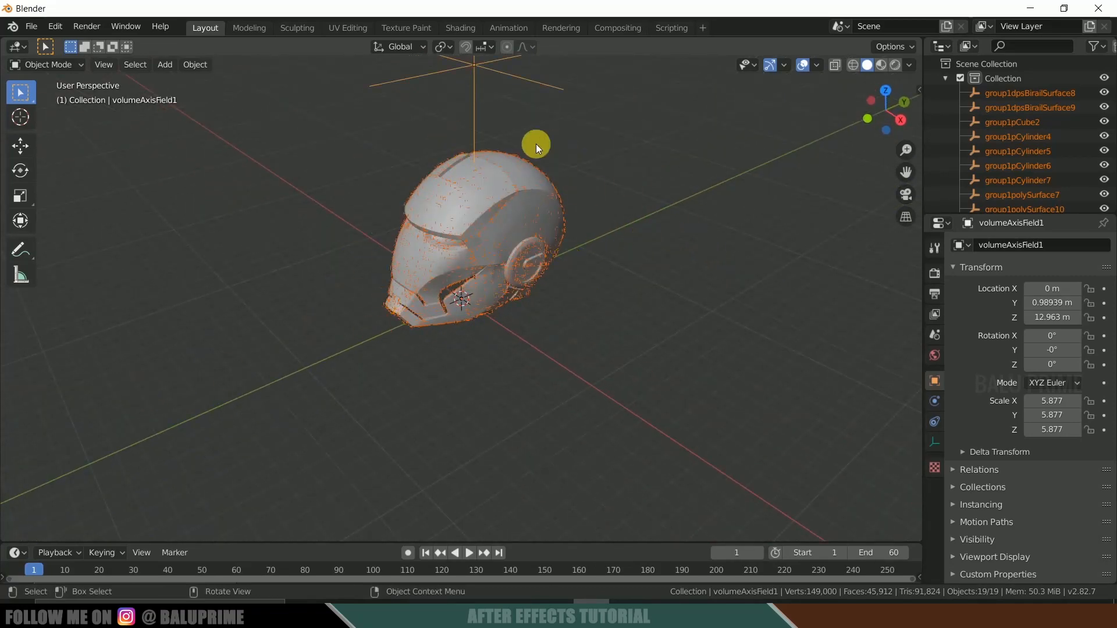
{"action": "left_click", "coordinate": [472, 552]}
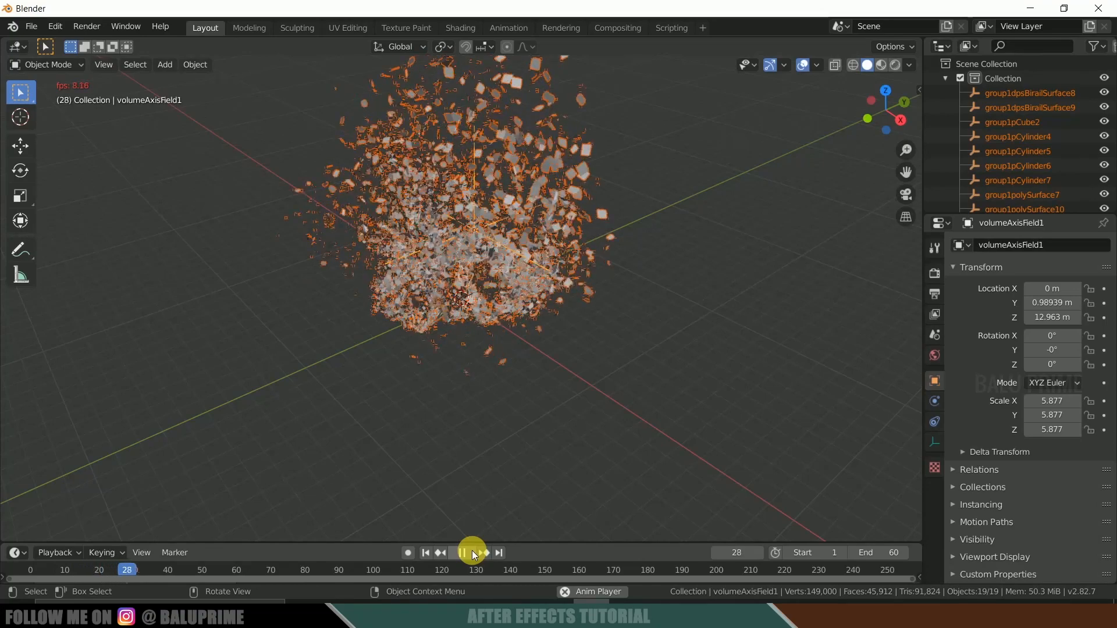
{"action": "left_click", "coordinate": [472, 551]}
{"action": "left_click", "coordinate": [427, 554]}
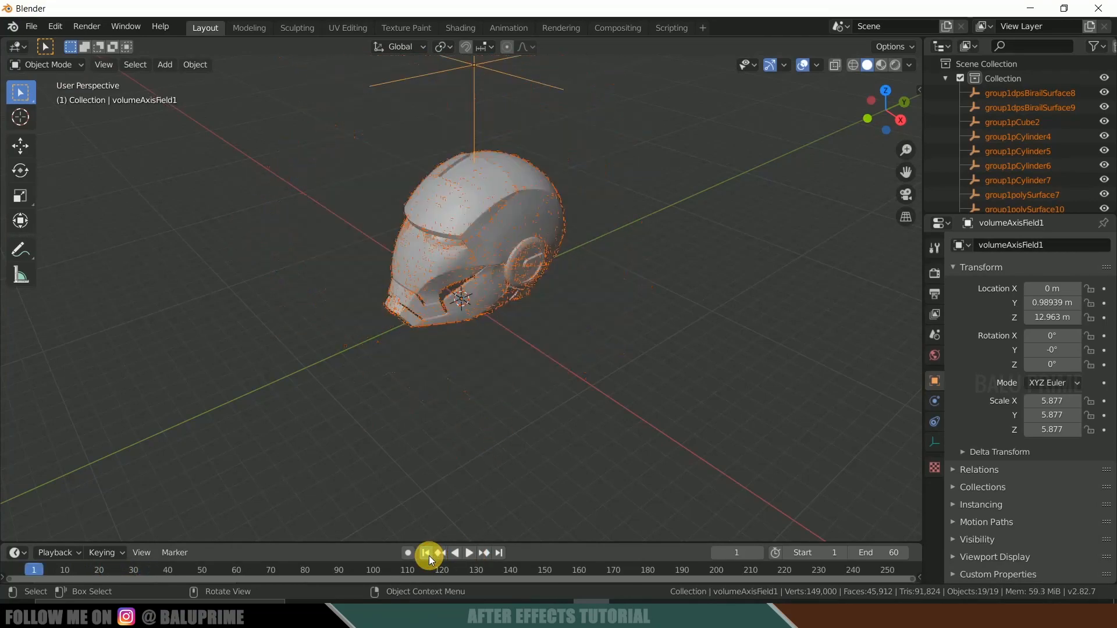
Scrub the animation to frame 60 and set that frame as the end frame
{"action": "left_click_drag", "start_coordinate": [35, 571], "coordinate": [236, 579]}
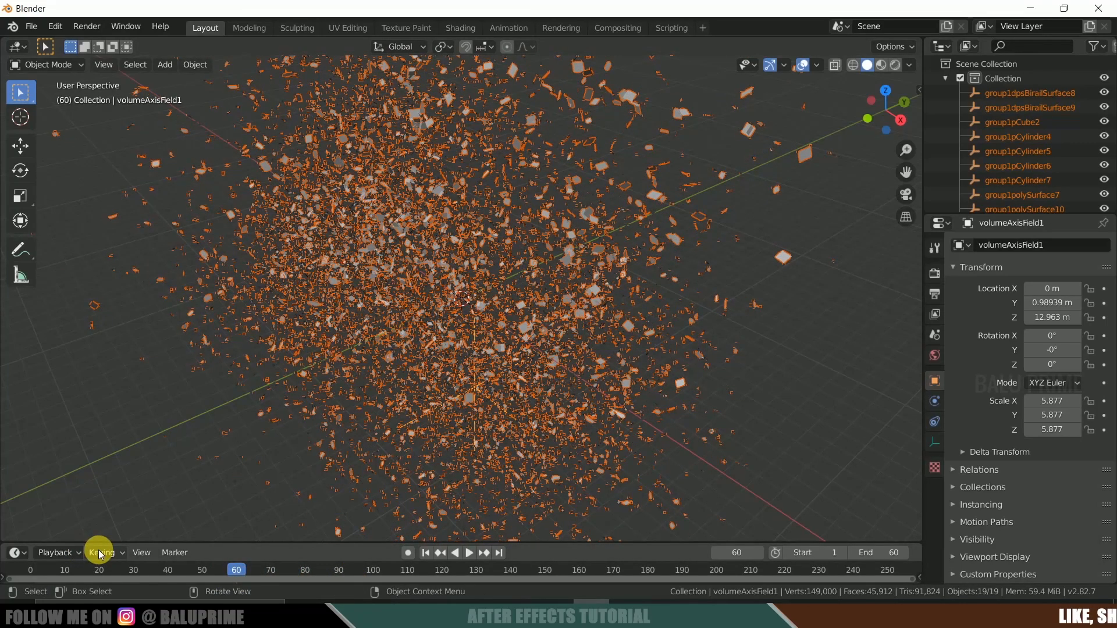
{"action": "left_click", "coordinate": [71, 554]}
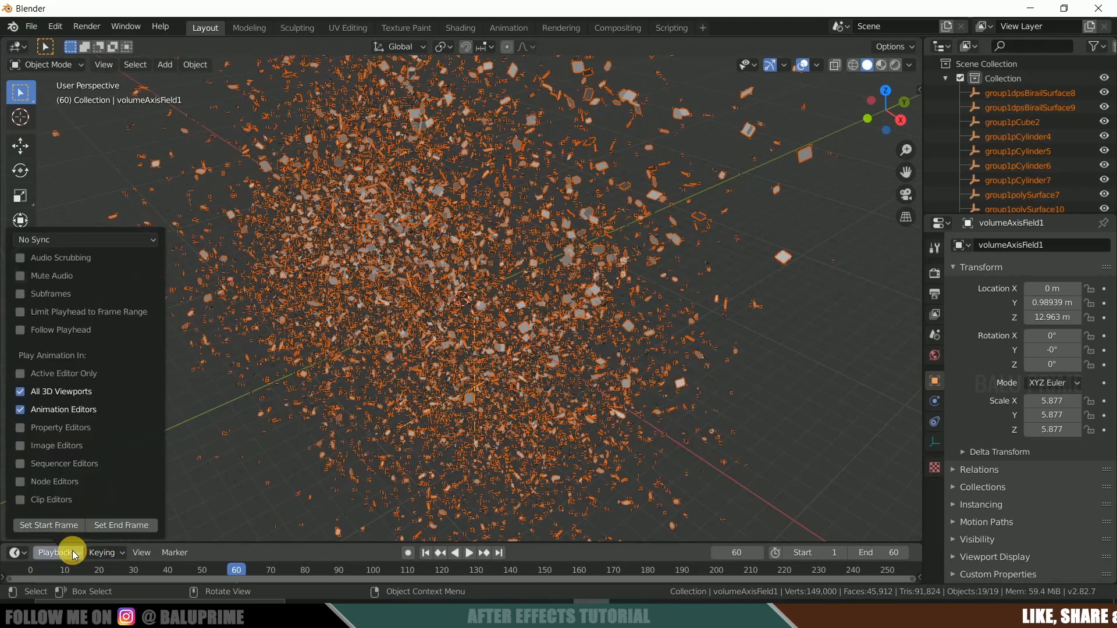
{"action": "left_click", "coordinate": [115, 526]}
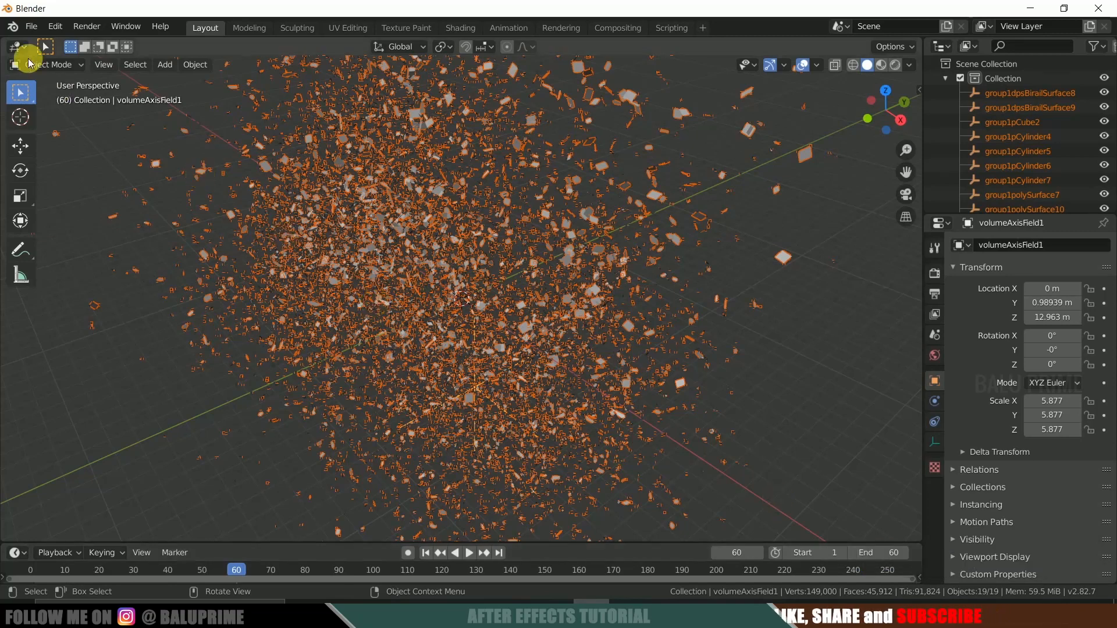
Open the Wavefront OBJ export options, enable Animation, and close the export dialog without exporting
{"action": "left_click", "coordinate": [31, 27]}
{"action": "mouse_move", "coordinate": [73, 236]}
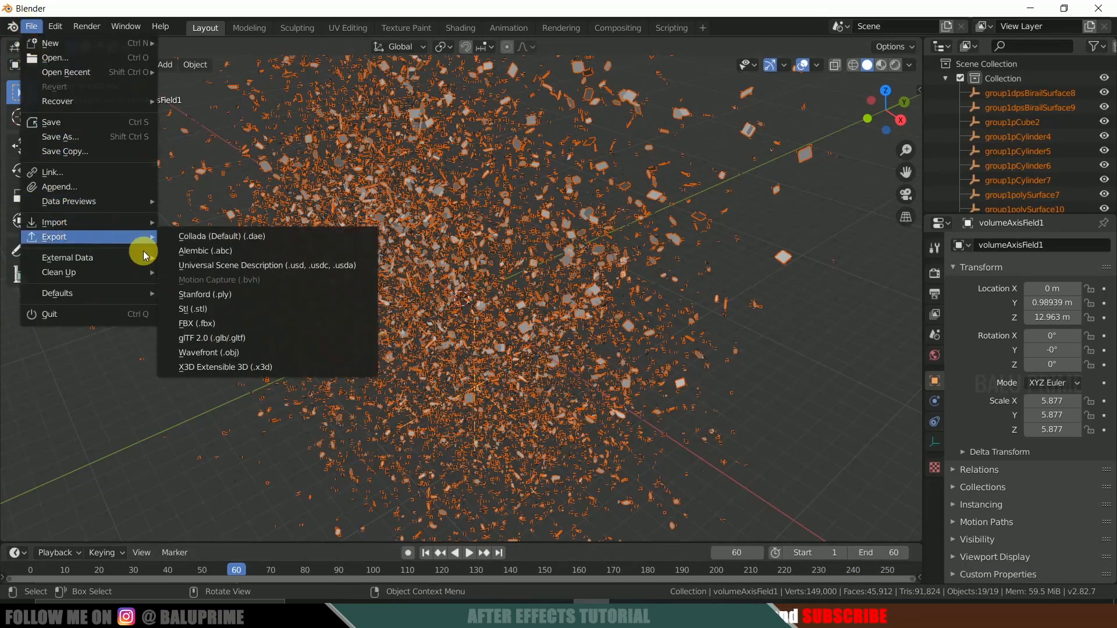
{"action": "left_click", "coordinate": [213, 354]}
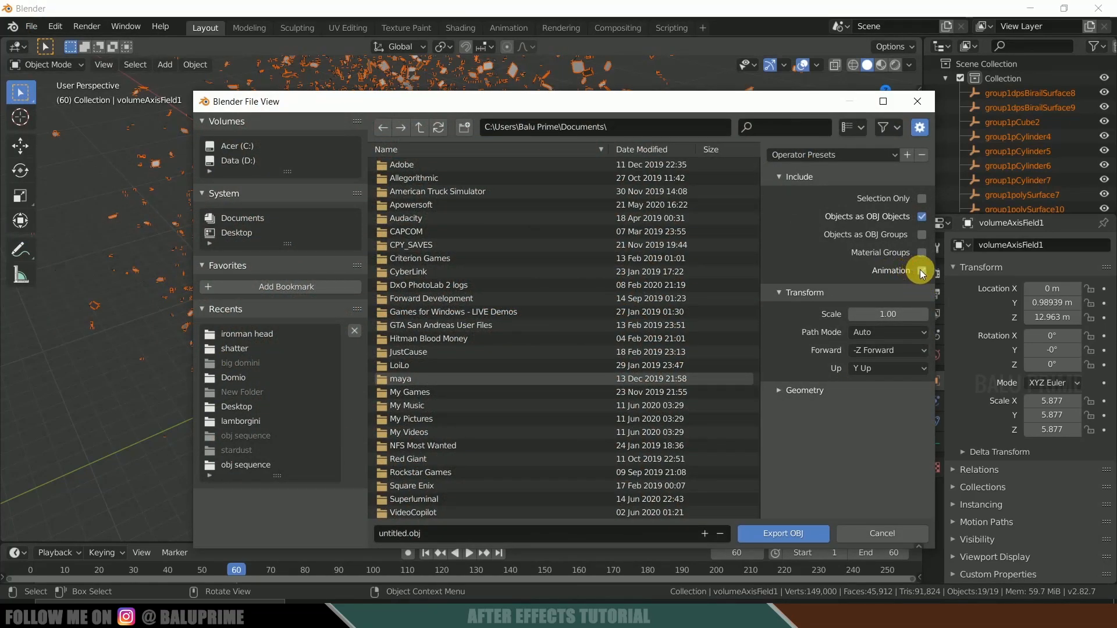
{"action": "left_click", "coordinate": [923, 271]}
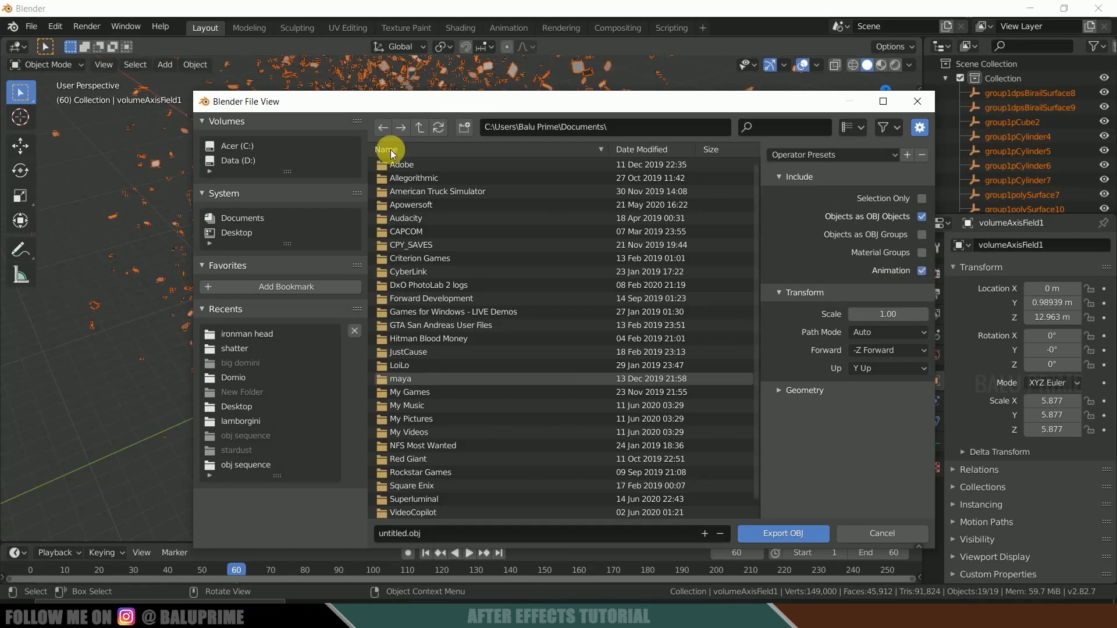
{"action": "scroll", "coordinate": [536, 423], "scroll_direction": "down", "scroll_amount": 1}
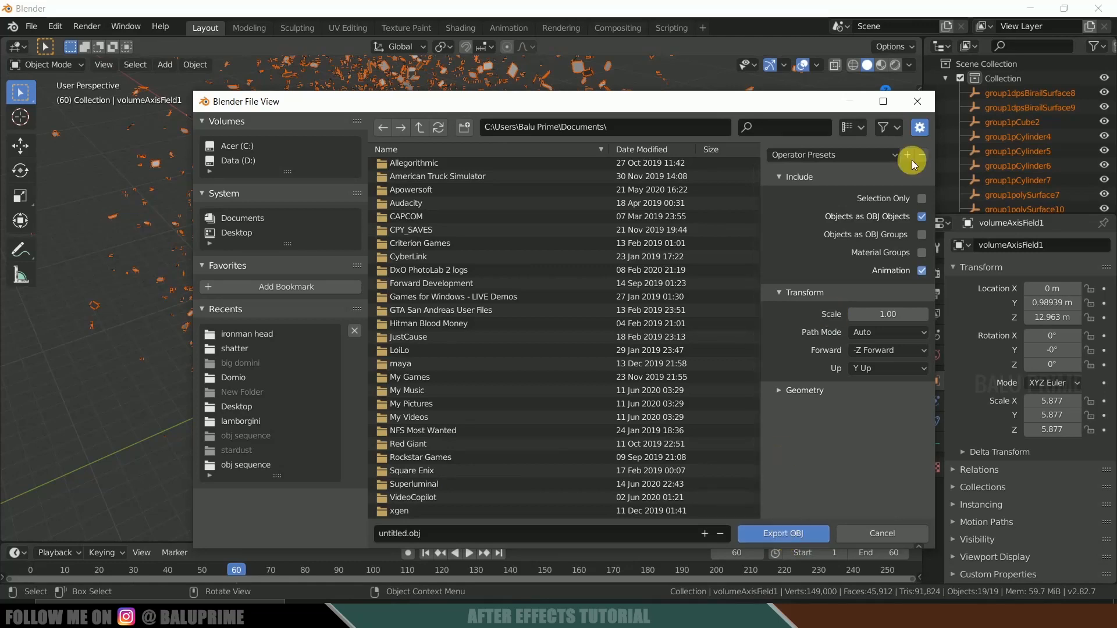
{"action": "left_click", "coordinate": [916, 107]}
Close Blender without saving the changes
{"action": "left_click", "coordinate": [1098, 8]}
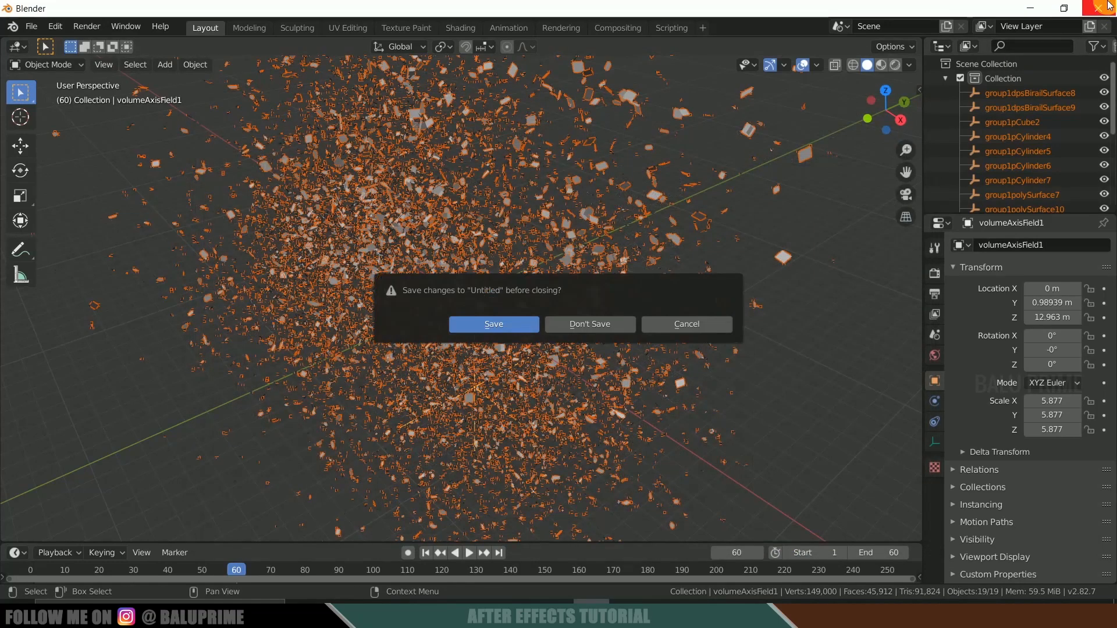
{"action": "left_click", "coordinate": [591, 323]}
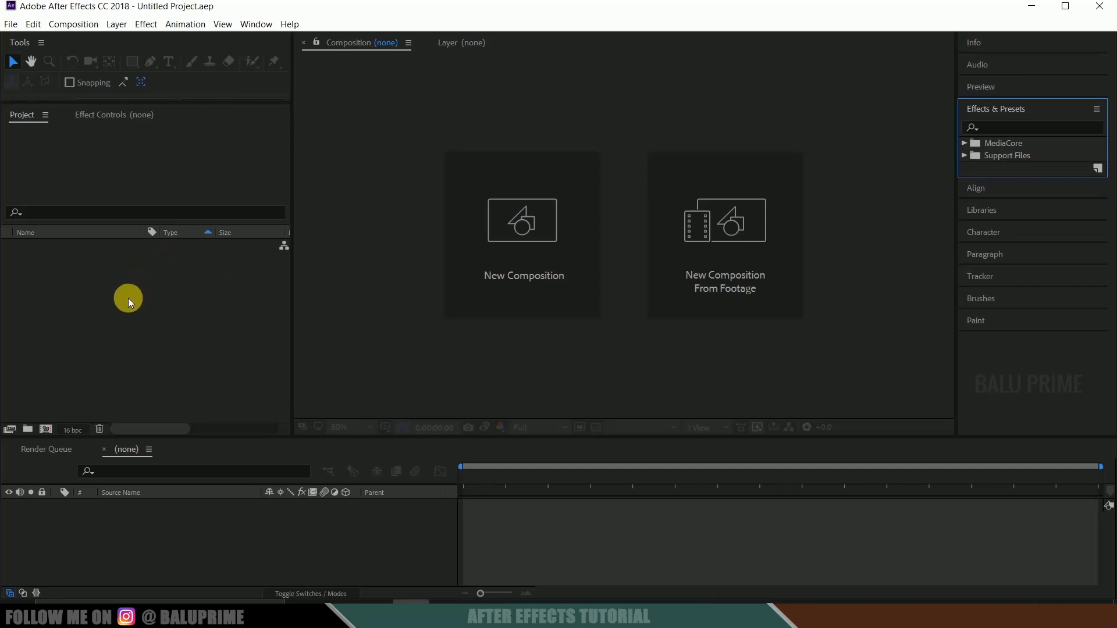
Create composition Comp 1 in After Effects with the HDTV 1080 24 preset, 24 fps and a duration of 0:00:10:01
{"action": "left_click", "coordinate": [483, 237]}
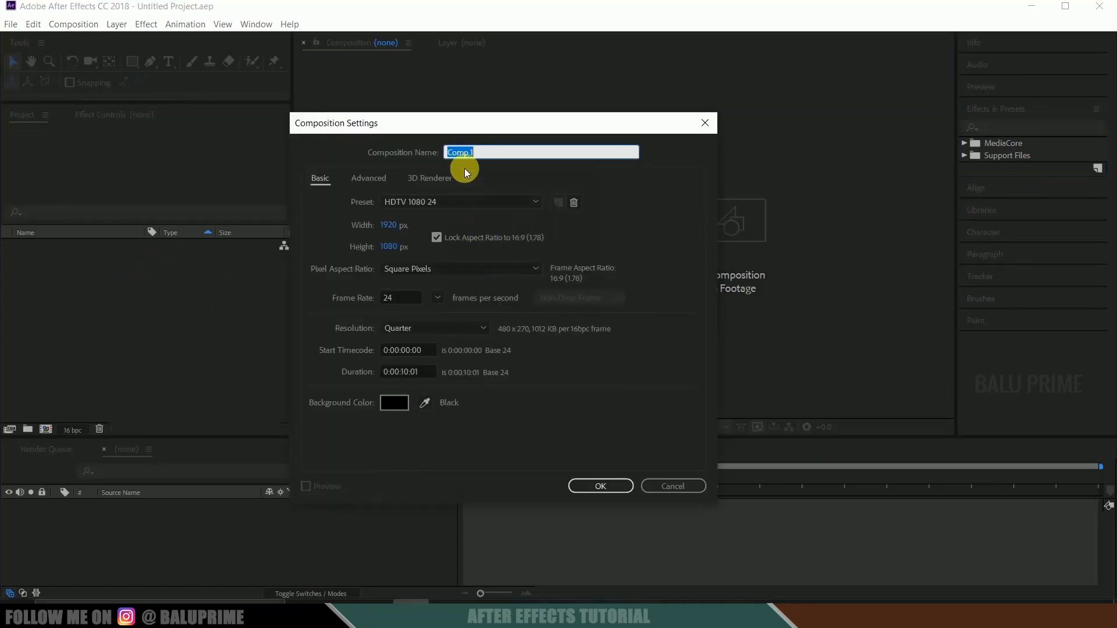
{"action": "left_click", "coordinate": [428, 202]}
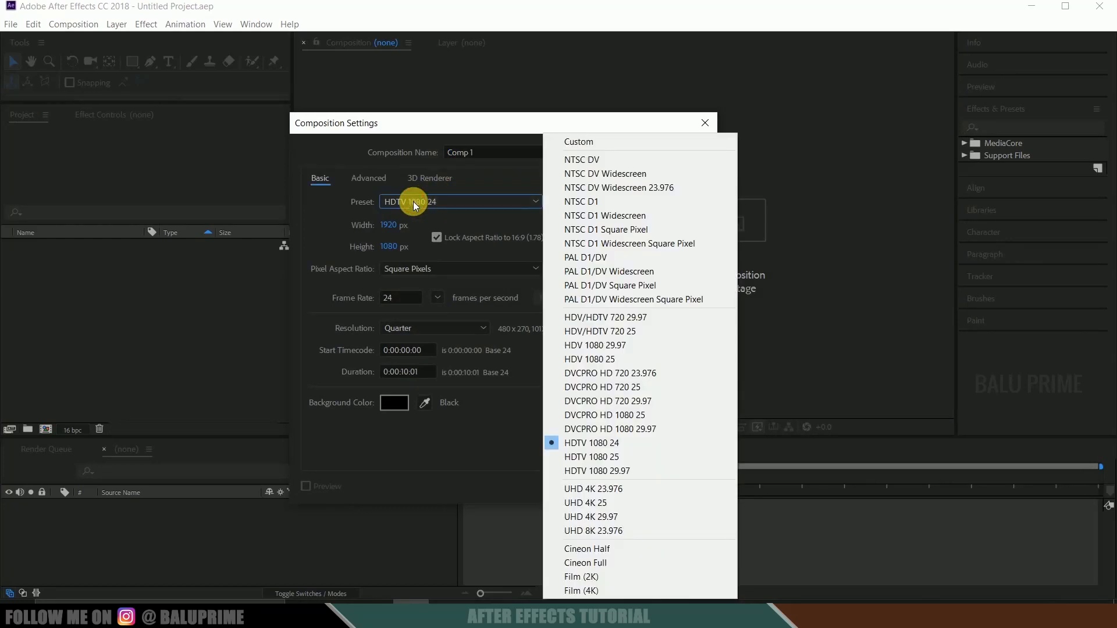
{"action": "left_click", "coordinate": [588, 444]}
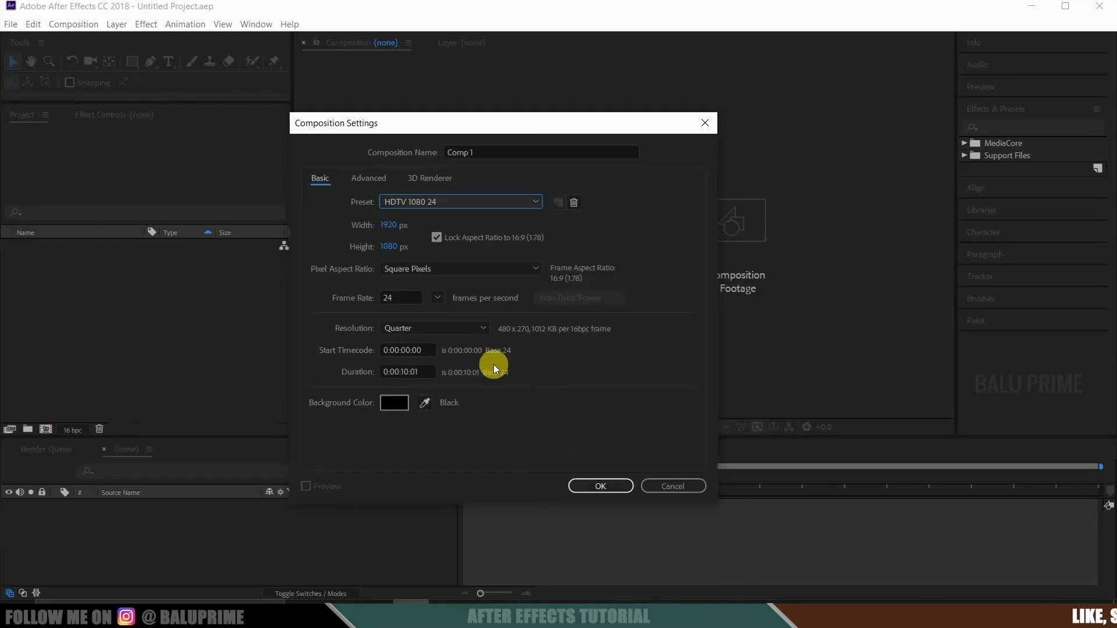
{"action": "left_click", "coordinate": [402, 297]}
{"action": "left_click", "coordinate": [407, 372]}
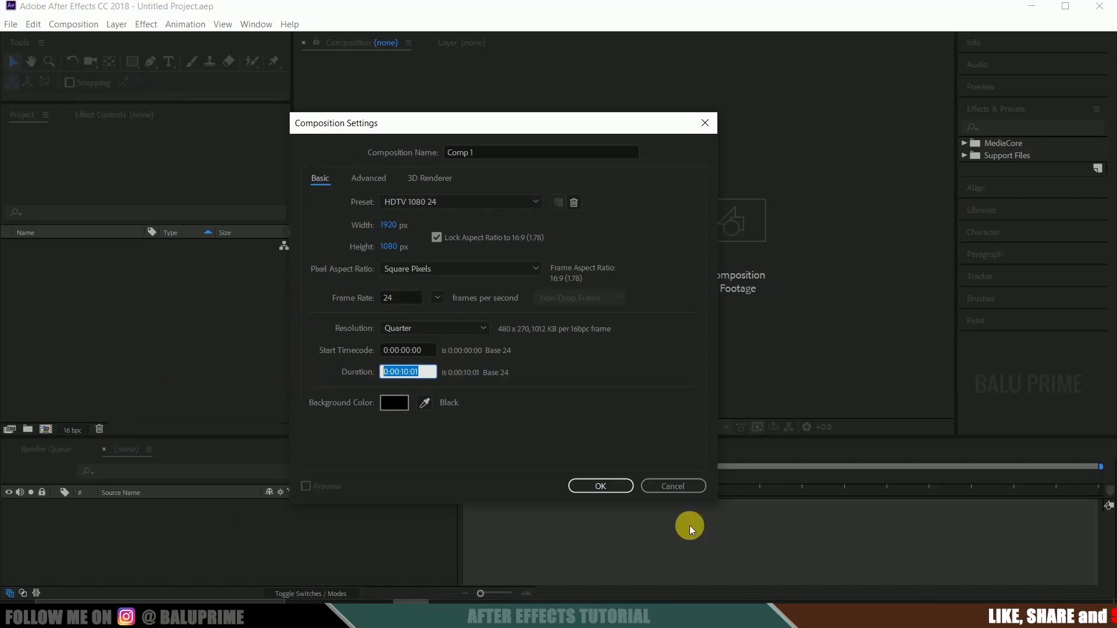
{"action": "left_click", "coordinate": [612, 483]}
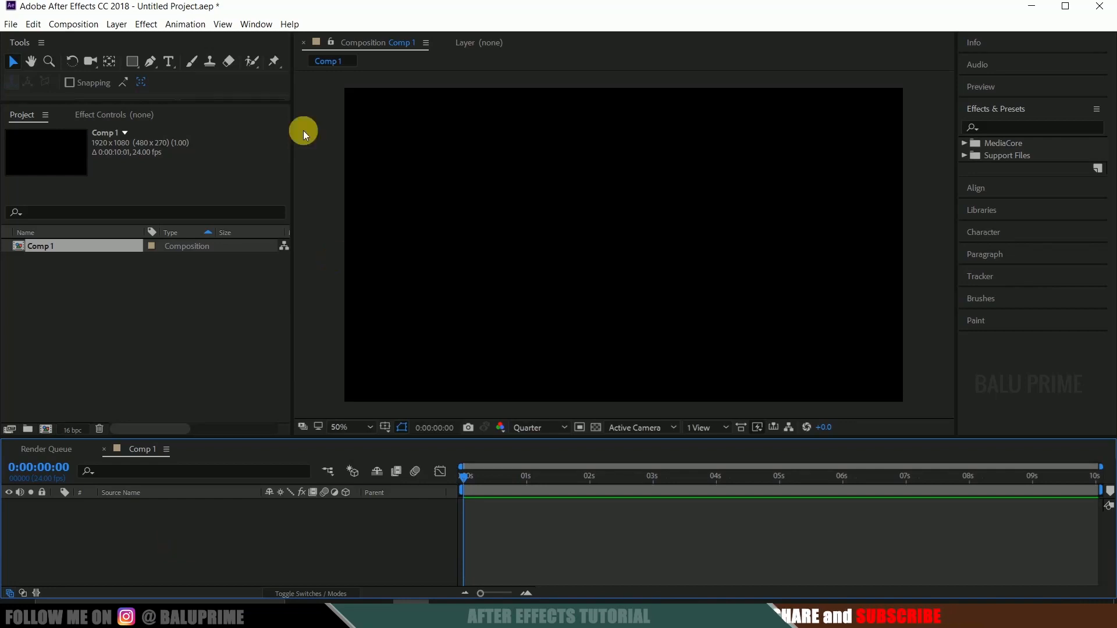
Create a black 1920 x 1080 px solid layer named element
{"action": "left_click", "coordinate": [117, 25]}
{"action": "mouse_move", "coordinate": [146, 40]}
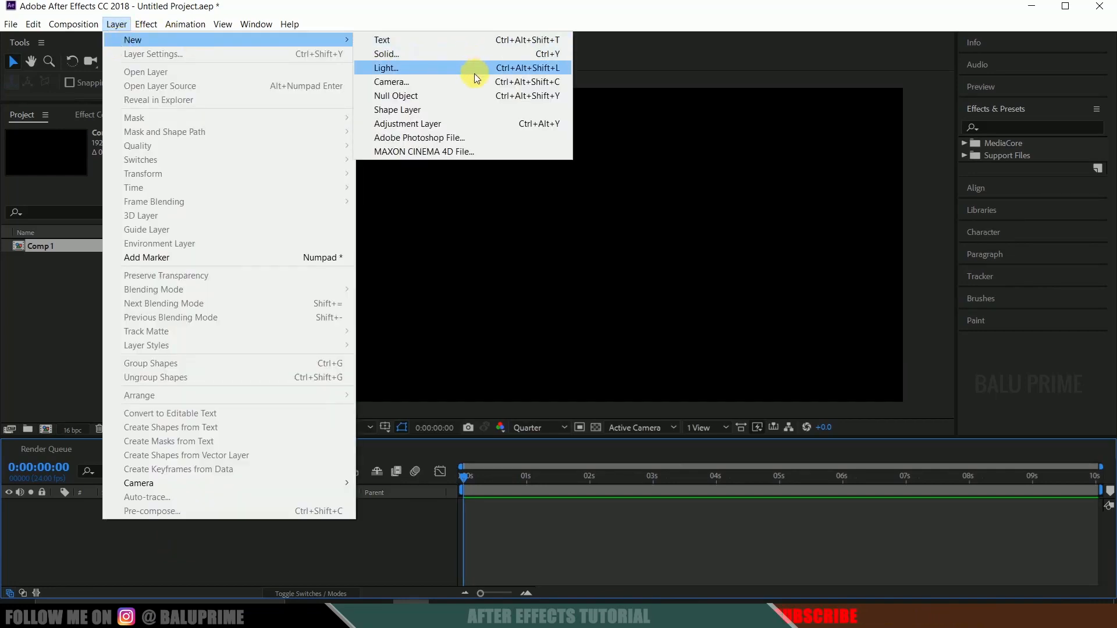
{"action": "left_click", "coordinate": [398, 54]}
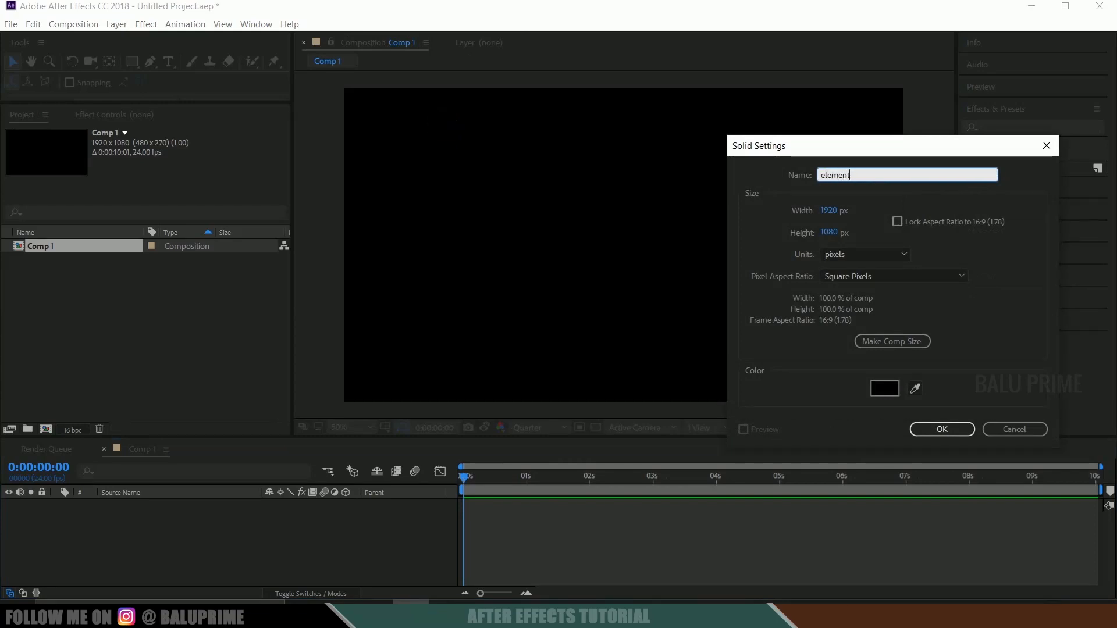
{"action": "left_click", "coordinate": [924, 428]}
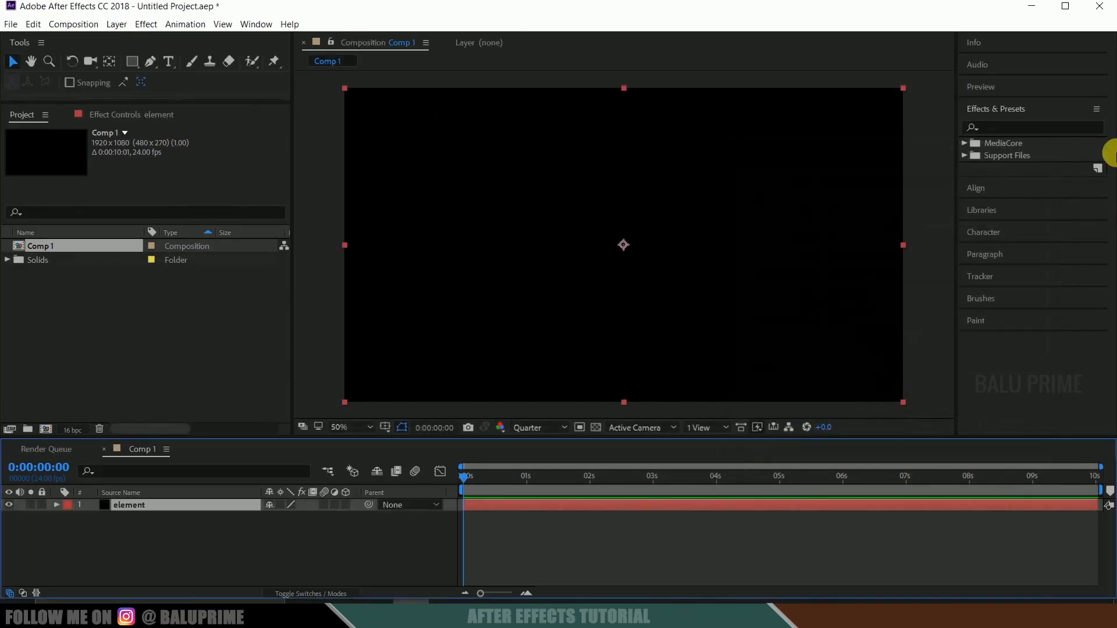
Search the effects for "element" and apply the VideoCopilot Element effect to the element solid
{"action": "left_click", "coordinate": [1010, 128]}
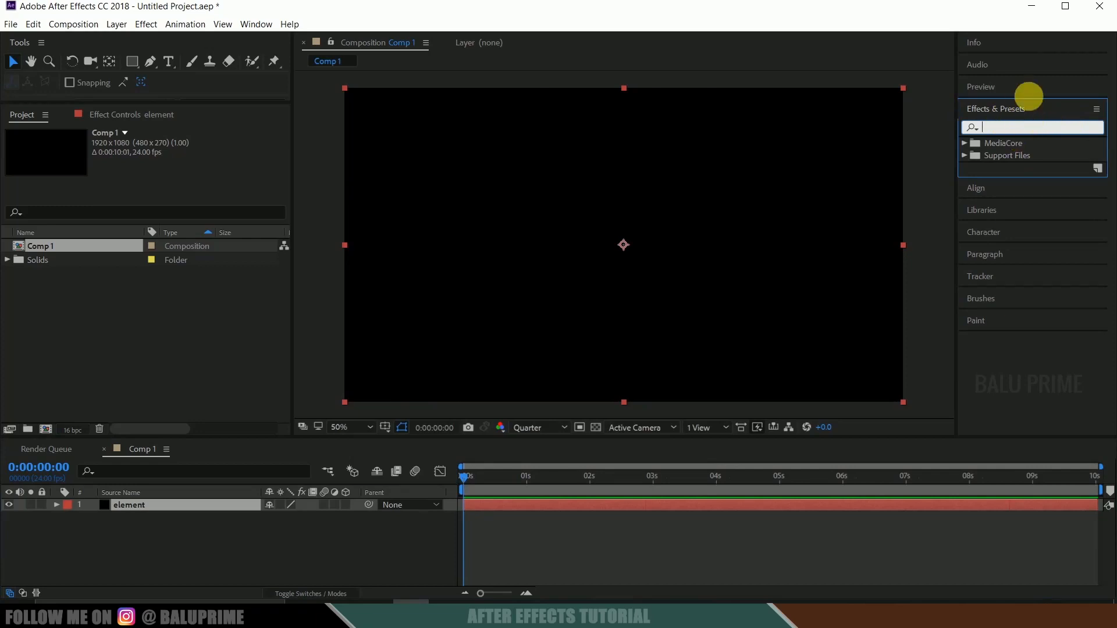
{"action": "left_click", "coordinate": [254, 25]}
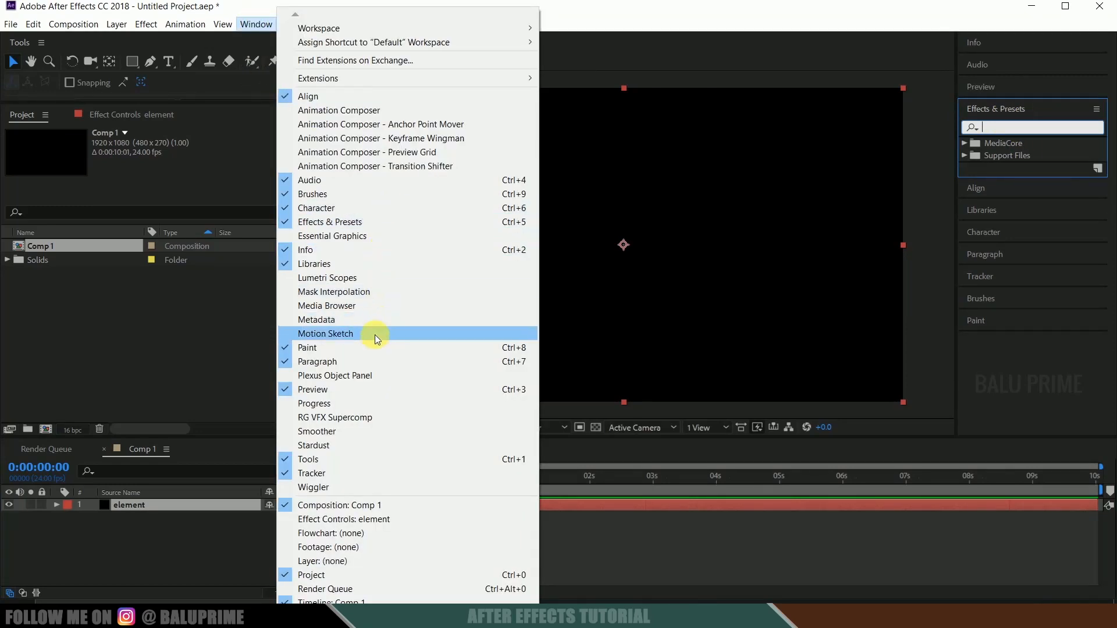
{"action": "left_click", "coordinate": [1007, 132]}
{"action": "type", "text": "element"}
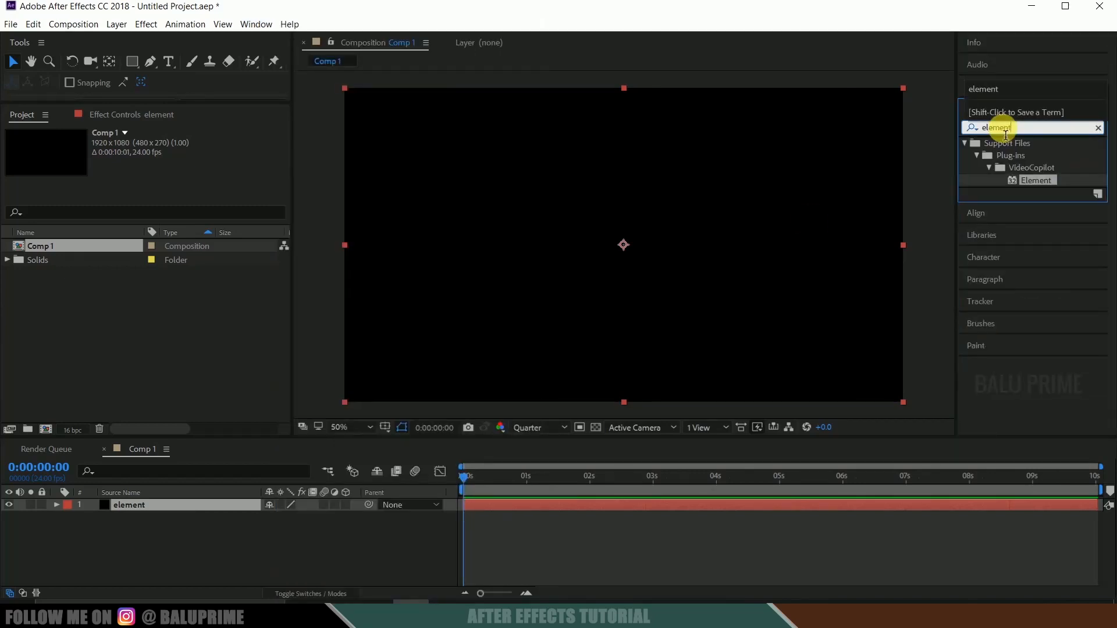
{"action": "left_click_drag", "start_coordinate": [1032, 181], "coordinate": [230, 436]}
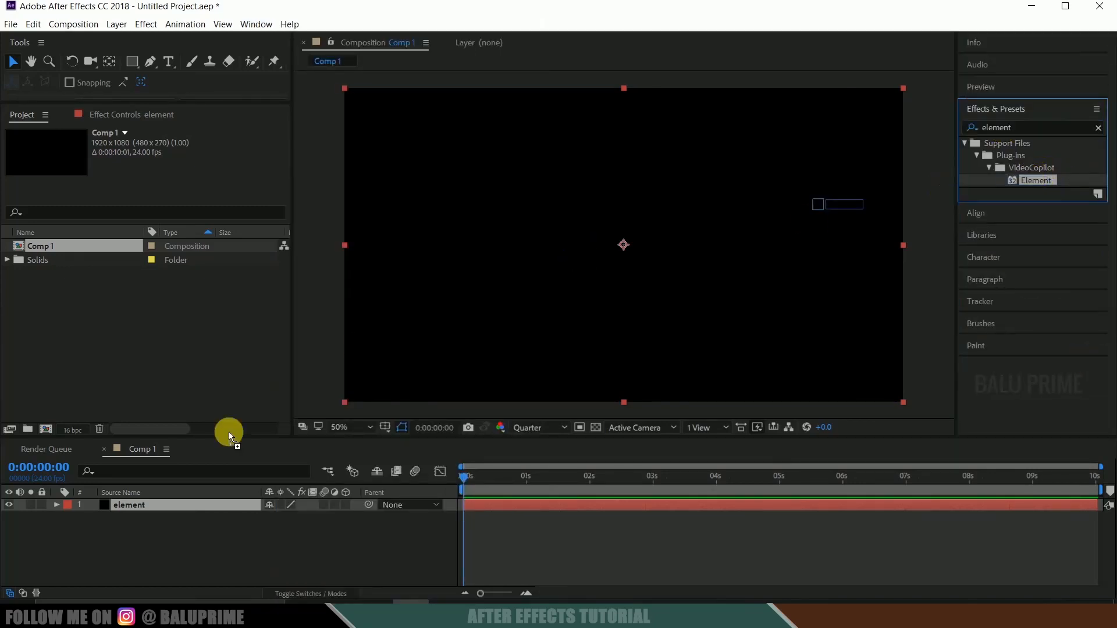
{"action": "left_click_drag", "start_coordinate": [128, 509], "coordinate": [132, 509]}
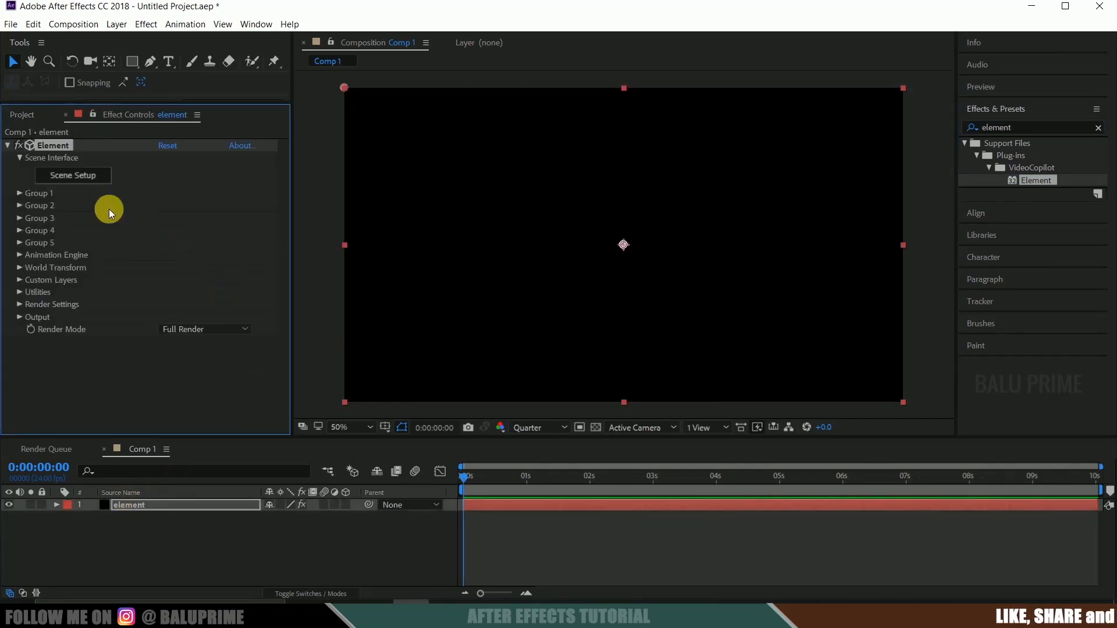
Open Element's scene setup and choose untitled_000001.obj in the shatter folder for import as a 3D sequence
{"action": "left_click", "coordinate": [82, 178]}
{"action": "left_click_drag", "start_coordinate": [276, 305], "coordinate": [253, 314]}
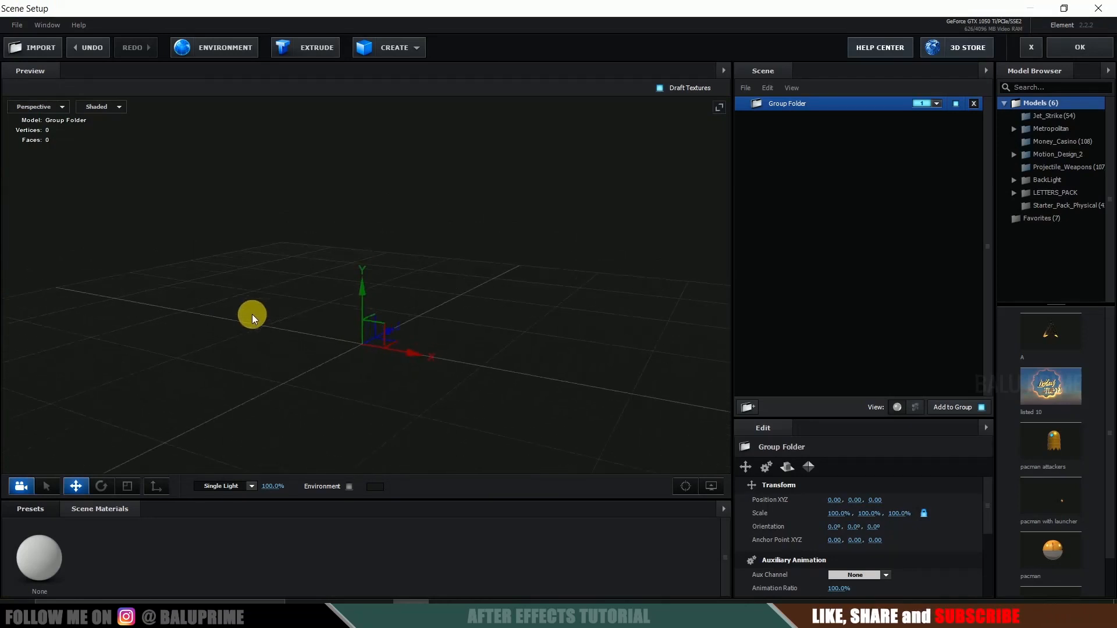
{"action": "left_click", "coordinate": [21, 27]}
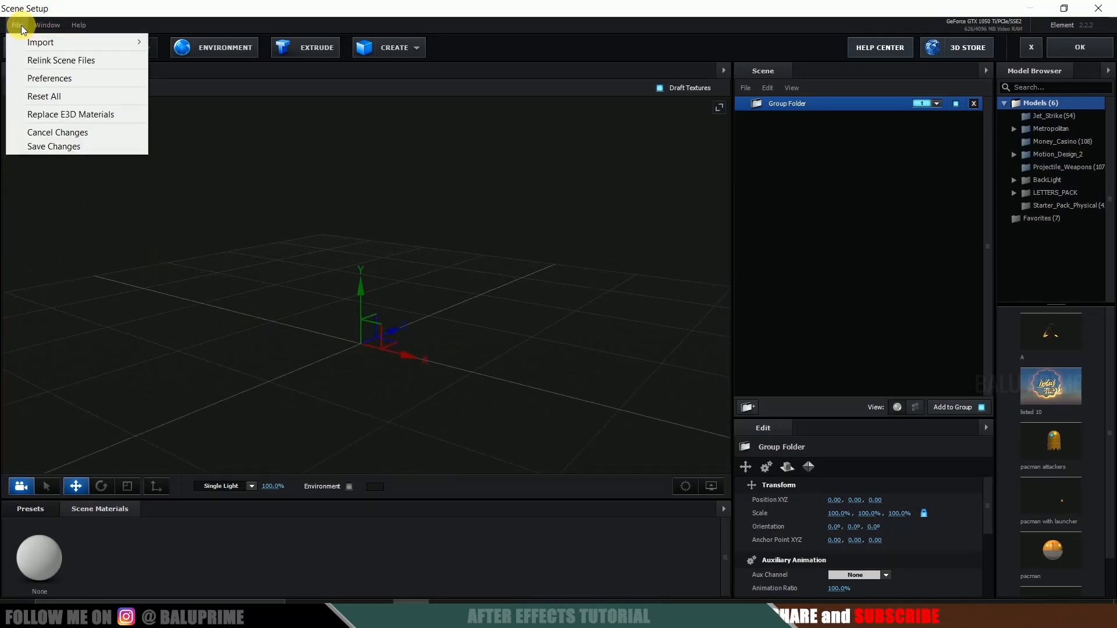
{"action": "mouse_move", "coordinate": [35, 39]}
{"action": "left_click", "coordinate": [211, 55]}
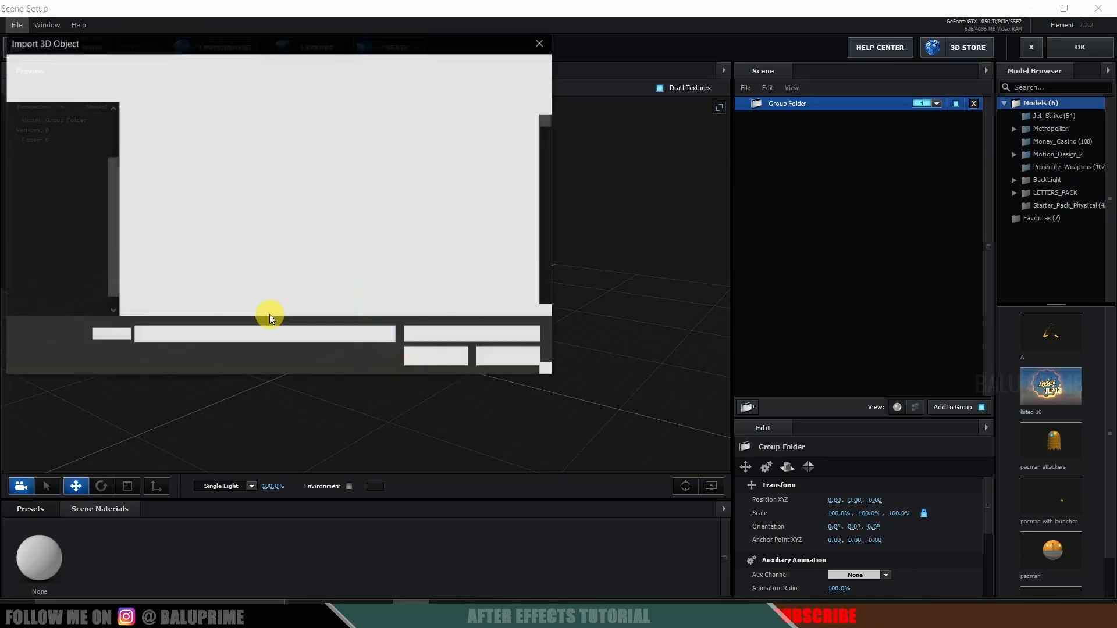
{"action": "left_click", "coordinate": [75, 68]}
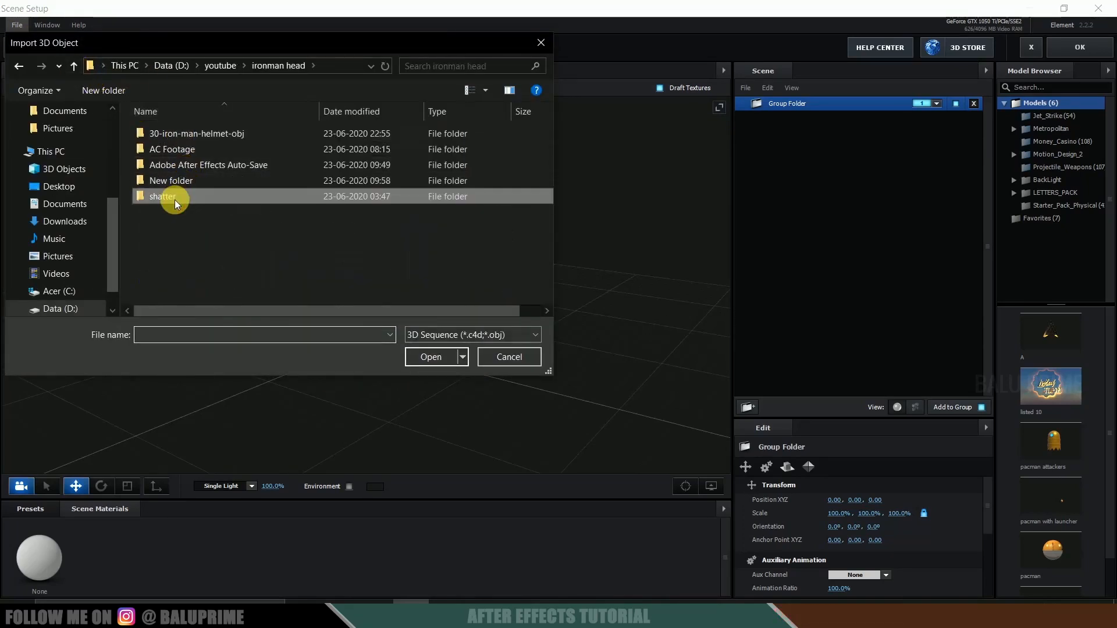
{"action": "double_click", "coordinate": [175, 200]}
{"action": "left_click", "coordinate": [166, 153]}
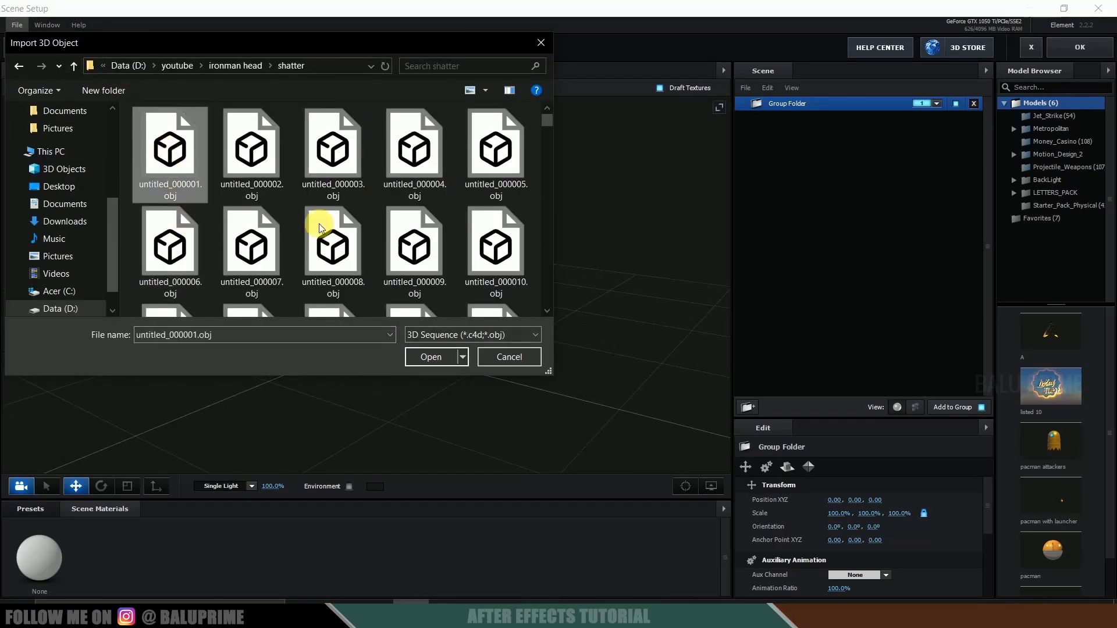
{"action": "left_click", "coordinate": [431, 357]}
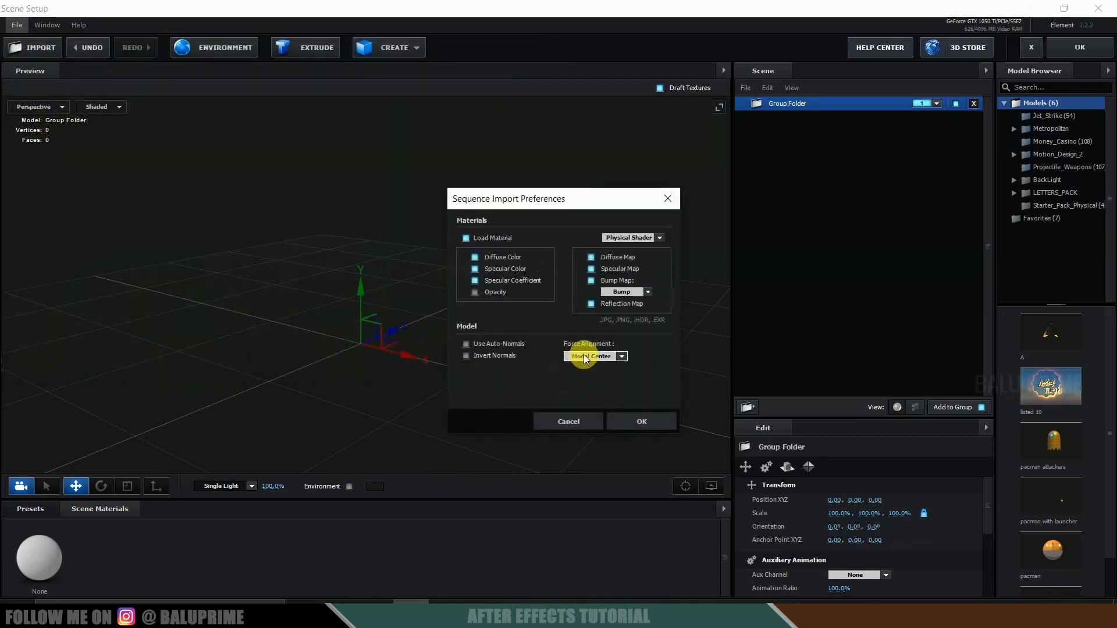
Set the sequence's forced alignment to the model bottom and complete the import
{"action": "left_click", "coordinate": [588, 356]}
{"action": "left_click", "coordinate": [613, 392]}
{"action": "left_click", "coordinate": [635, 425]}
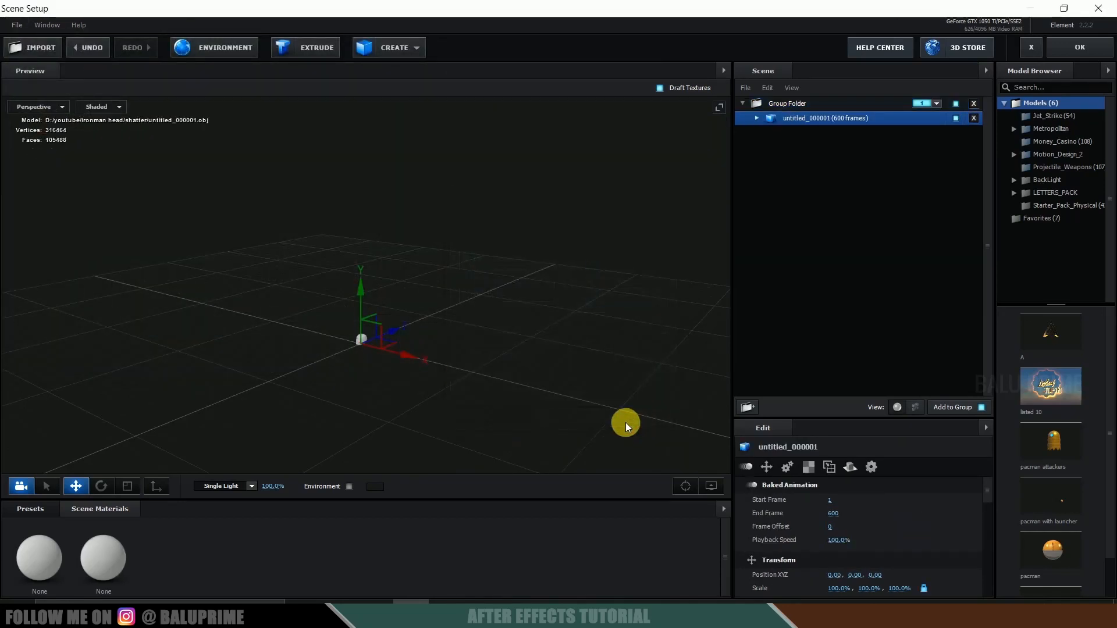
Enable Normalize Size for the imported helmet sequence
{"action": "scroll", "coordinate": [853, 535], "scroll_direction": "down", "scroll_amount": 3}
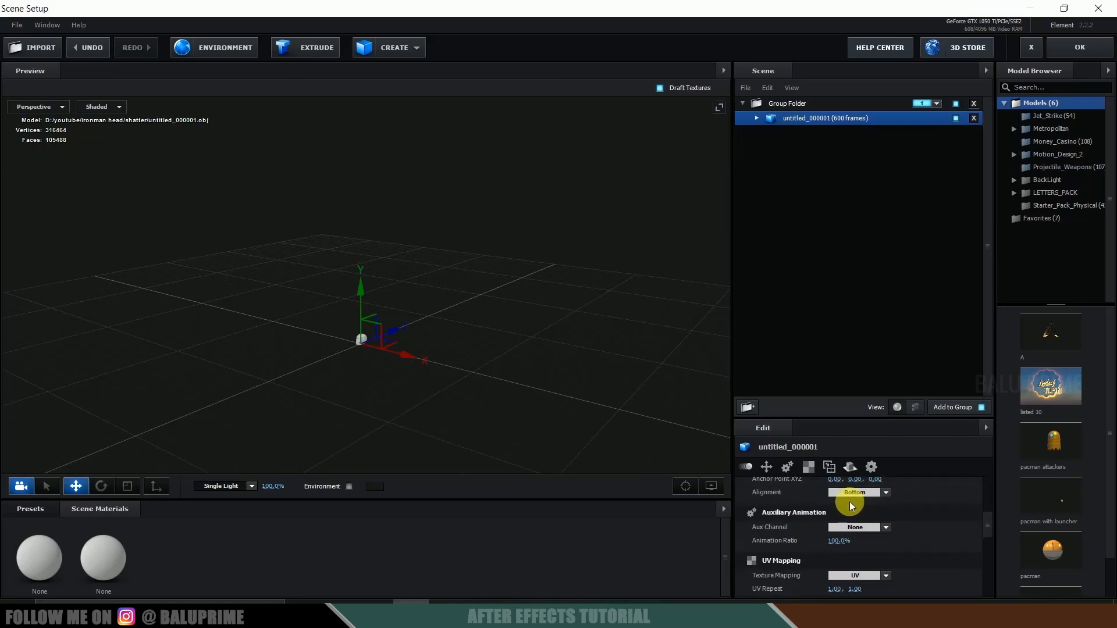
{"action": "left_click", "coordinate": [832, 521]}
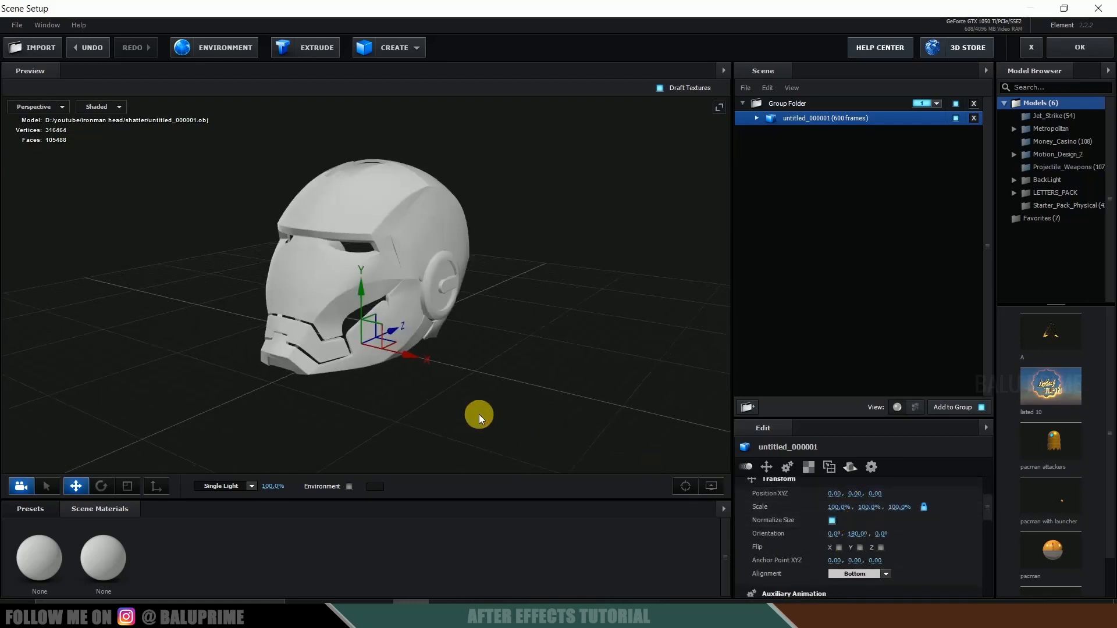
{"action": "left_click_drag", "start_coordinate": [529, 417], "coordinate": [433, 417]}
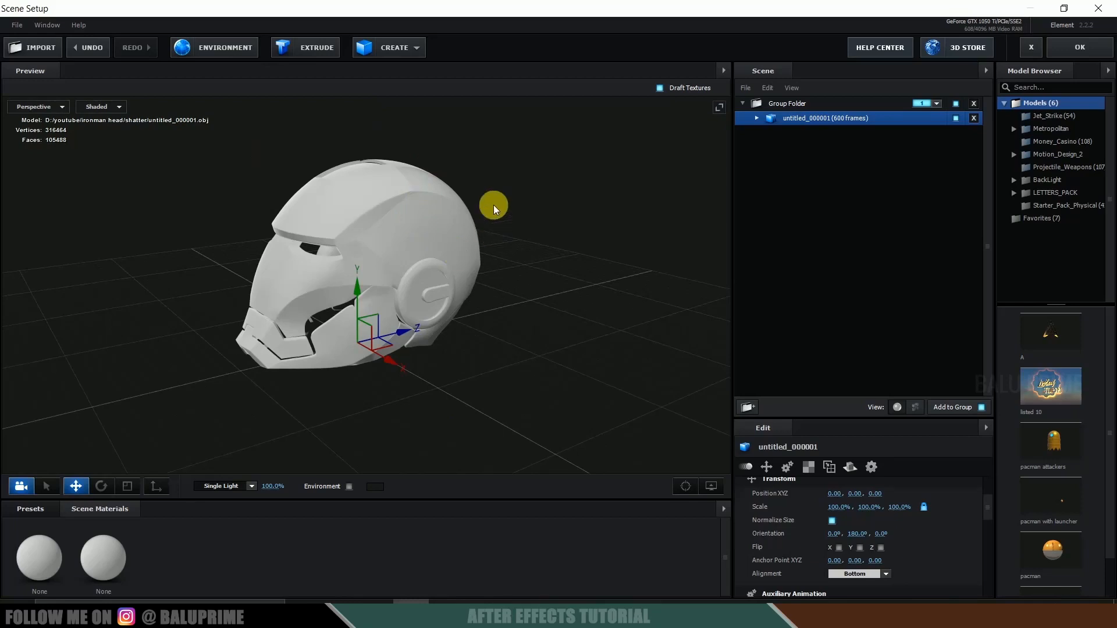
{"action": "left_click_drag", "start_coordinate": [456, 259], "coordinate": [539, 324]}
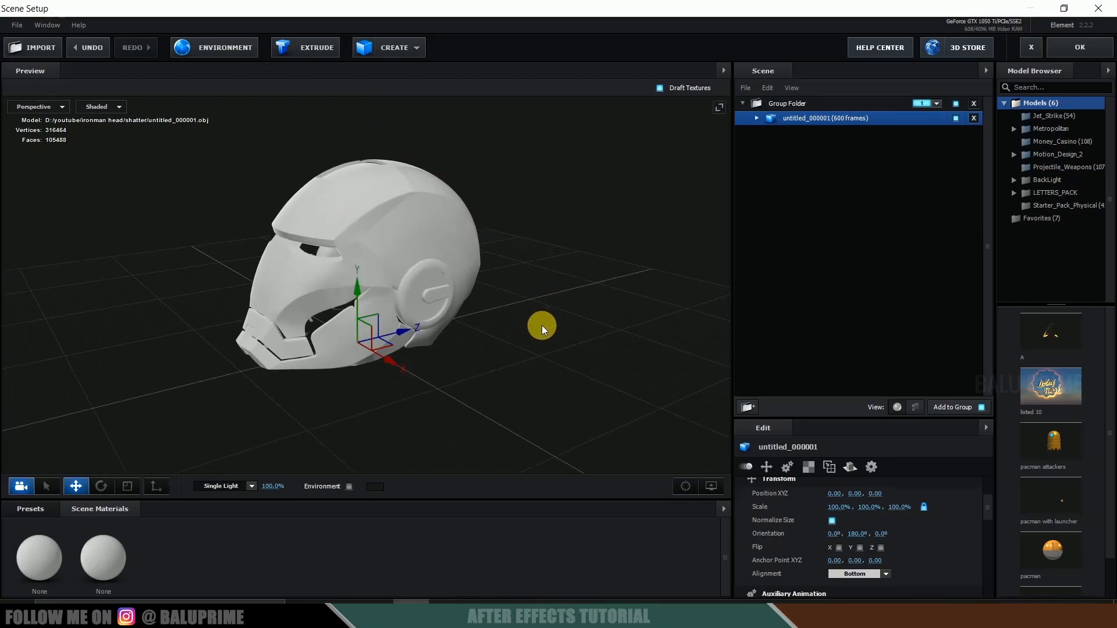
Apply the silver metal material from the Physical presets to the untitled_000001 helmet sequence
{"action": "left_click", "coordinate": [33, 508]}
{"action": "scroll", "coordinate": [88, 527], "scroll_direction": "down", "scroll_amount": 2}
{"action": "left_click", "coordinate": [55, 577]}
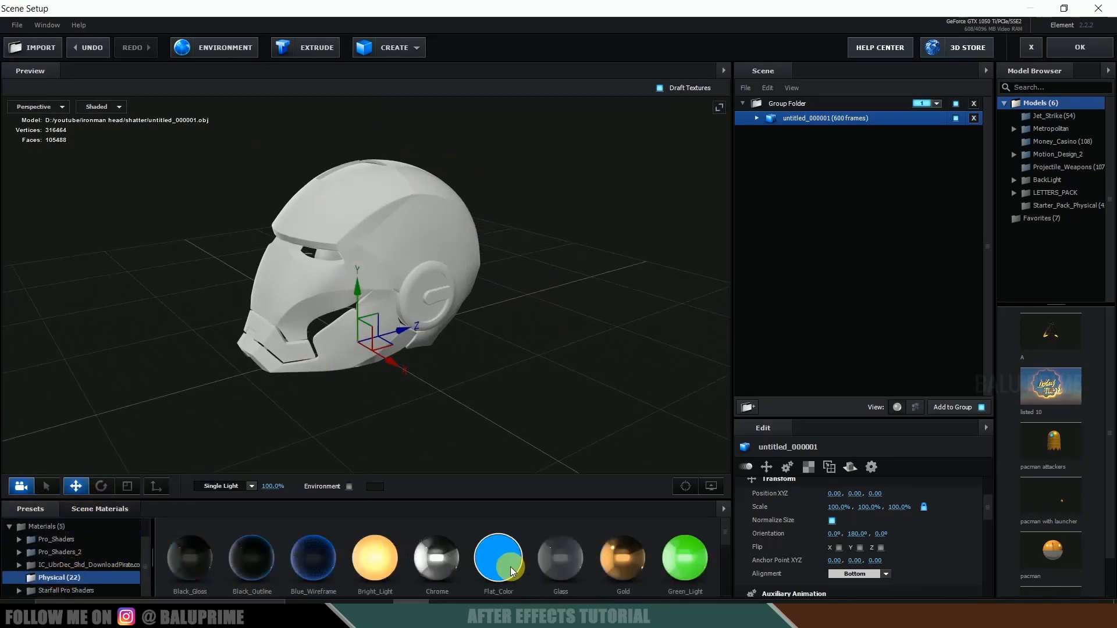
{"action": "scroll", "coordinate": [485, 567], "scroll_direction": "down", "scroll_amount": 2}
{"action": "left_click_drag", "start_coordinate": [315, 583], "coordinate": [792, 120]}
{"action": "left_click_drag", "start_coordinate": [564, 321], "coordinate": [545, 363]}
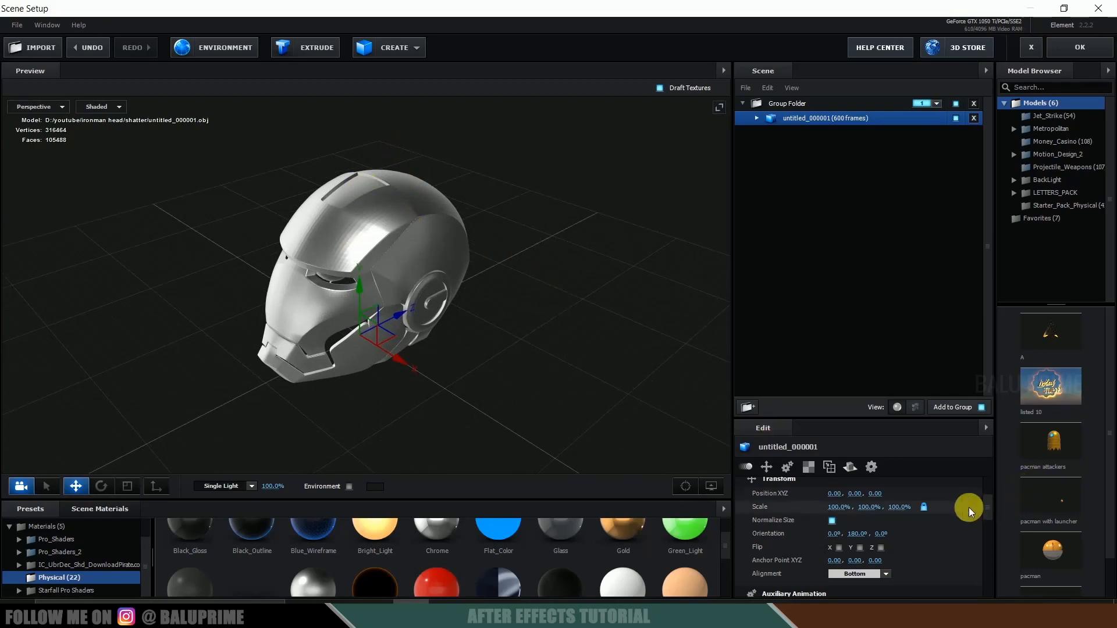
Preview the helmet's disintegration at a Frame Offset of 150 and set the offset back to 0
{"action": "scroll", "coordinate": [968, 509], "scroll_direction": "up", "scroll_amount": 3}
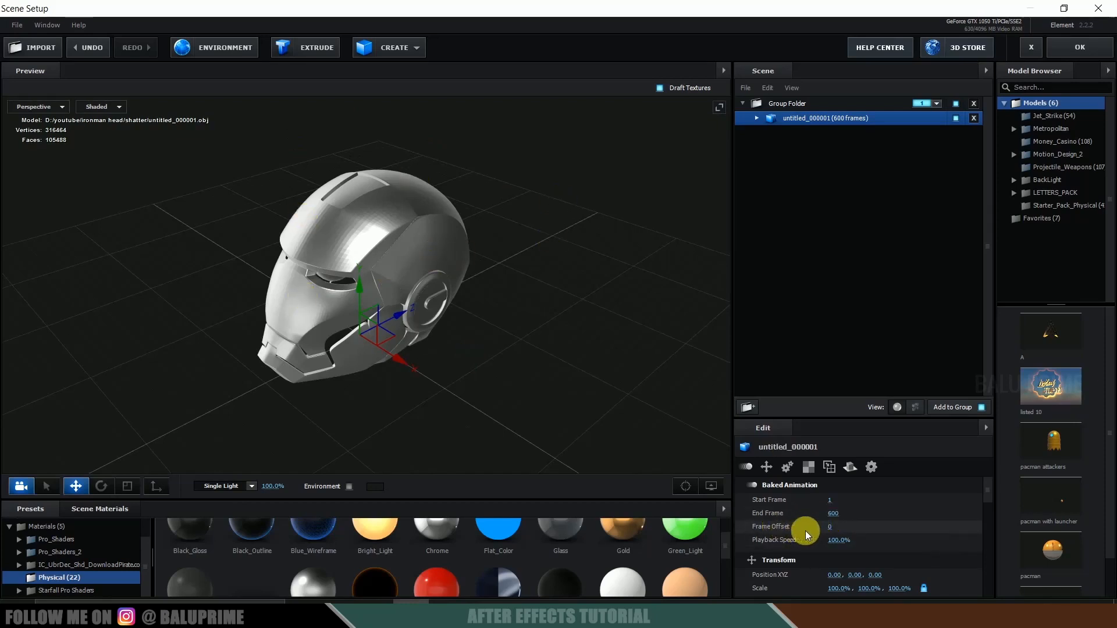
{"action": "left_click", "coordinate": [835, 528]}
{"action": "type", "text": "150"}
{"action": "key", "text": "Return"}
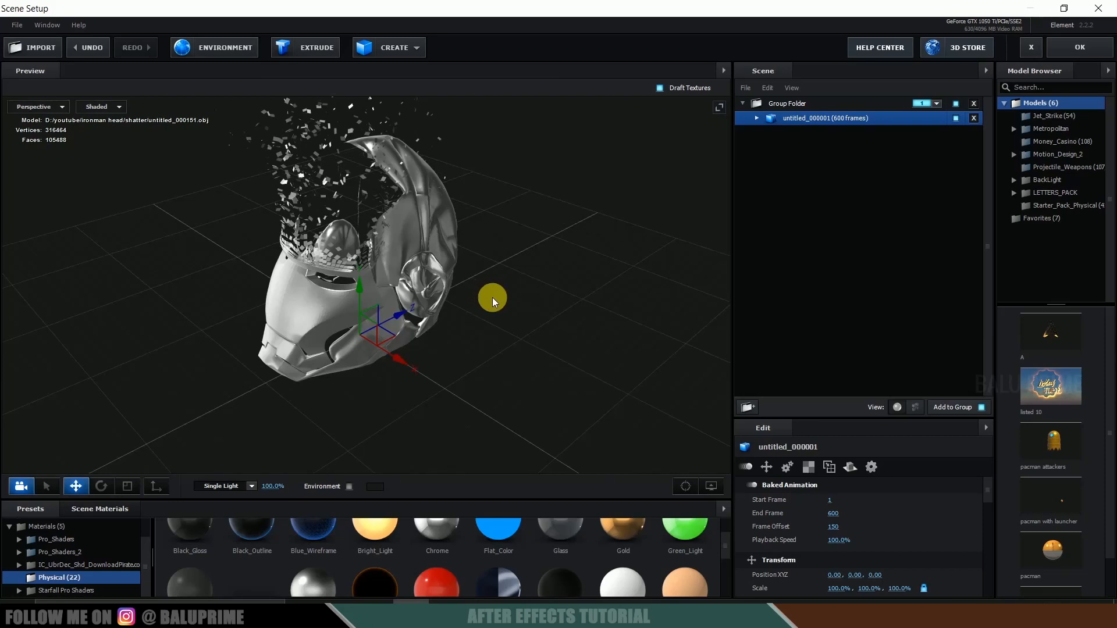
{"action": "left_click", "coordinate": [833, 528]}
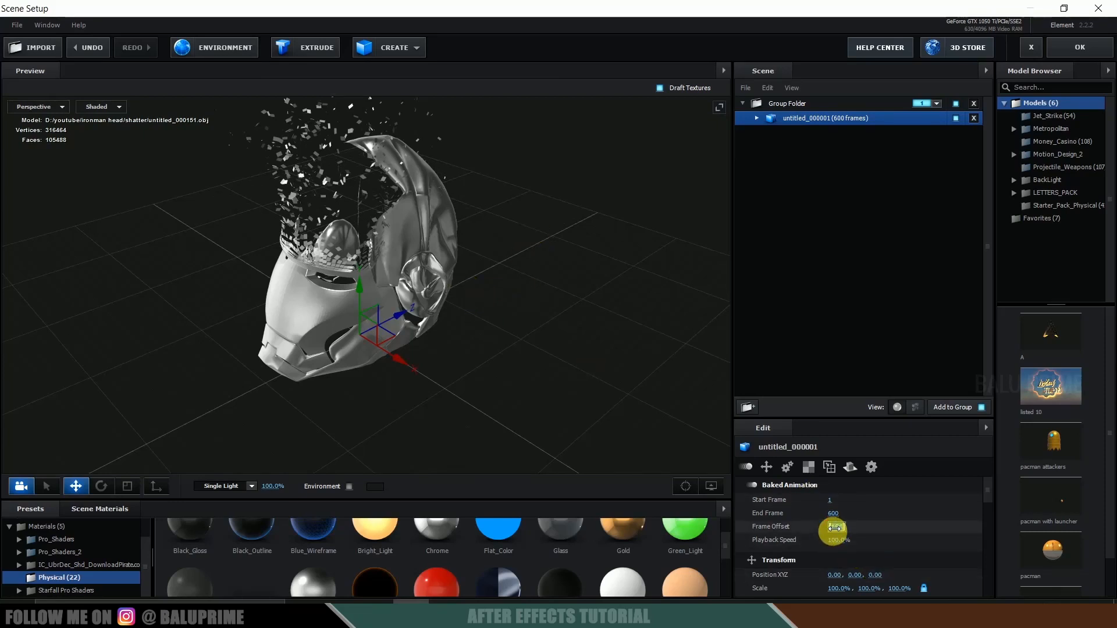
{"action": "type", "text": "0"}
{"action": "key", "text": "Return"}
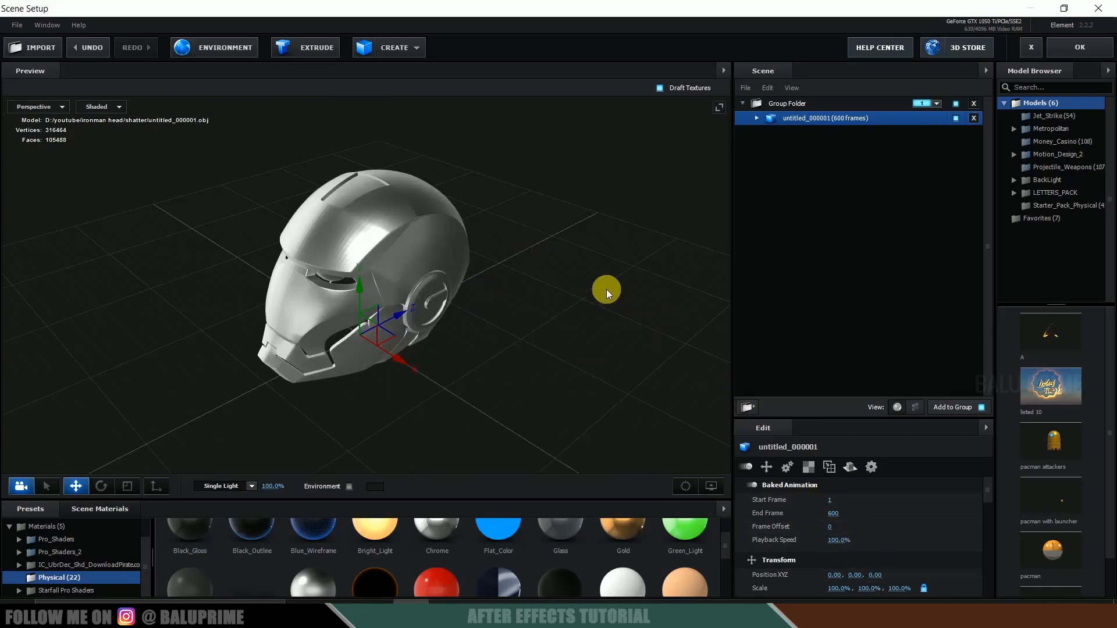
Add a plane model under the helmet and scale it up uniformly to about 2978%
{"action": "left_click", "coordinate": [415, 47]}
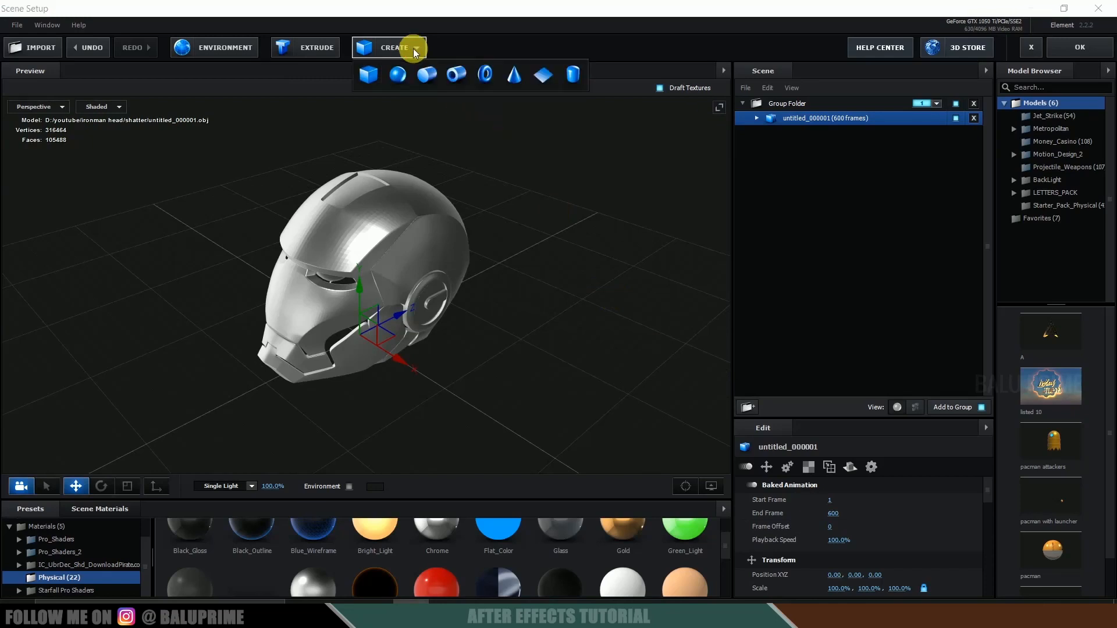
{"action": "left_click", "coordinate": [543, 73]}
{"action": "key", "text": "r"}
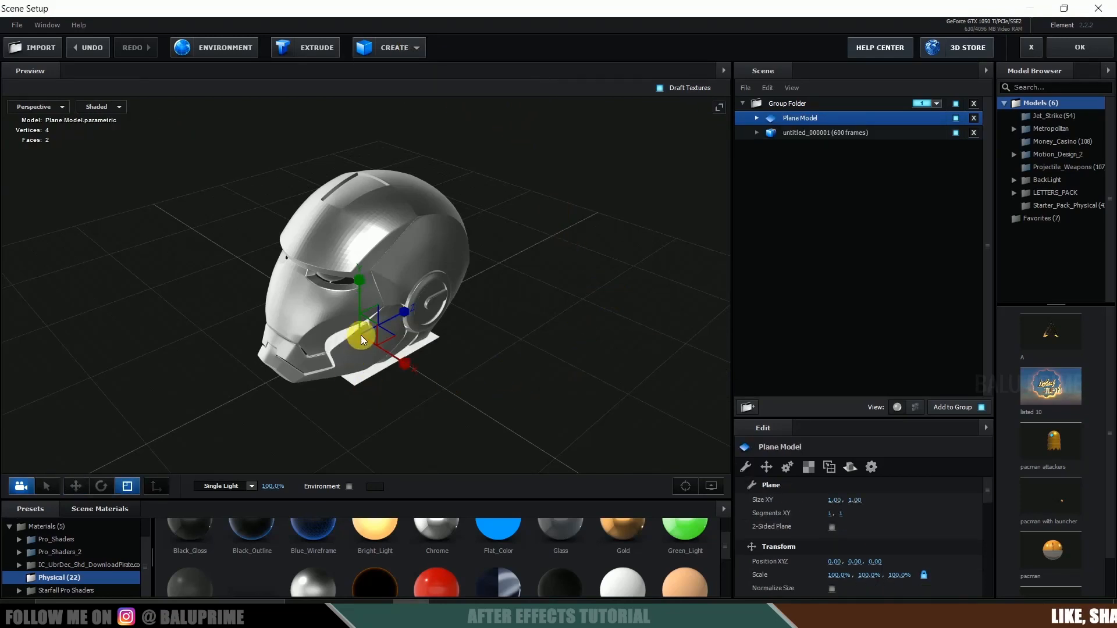
{"action": "left_click_drag", "start_coordinate": [361, 336], "coordinate": [1090, 342]}
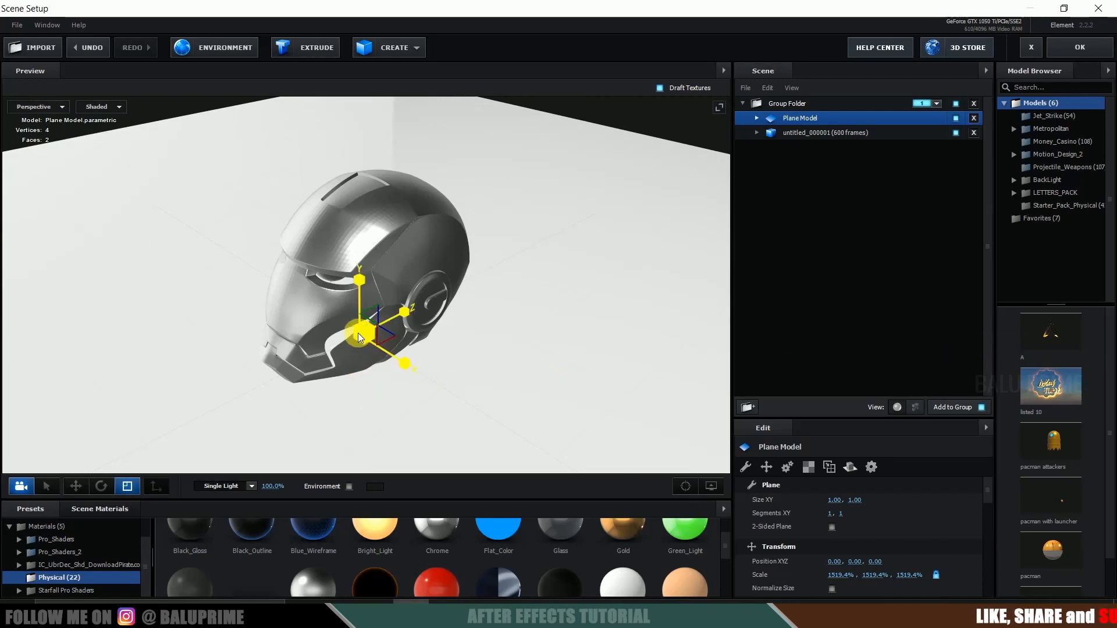
{"action": "left_click_drag", "start_coordinate": [358, 333], "coordinate": [1109, 330]}
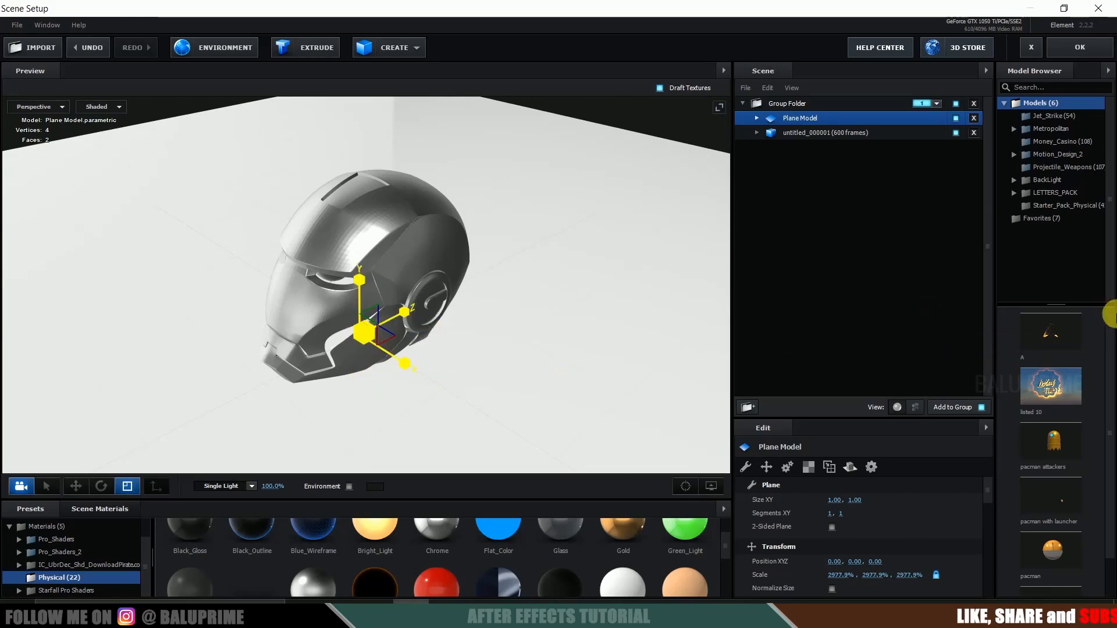
Apply the metal_burned material from the Metal presets to the plane model
{"action": "double_click", "coordinate": [65, 553]}
{"action": "scroll", "coordinate": [84, 560], "scroll_direction": "down", "scroll_amount": 2}
{"action": "left_click", "coordinate": [65, 578]}
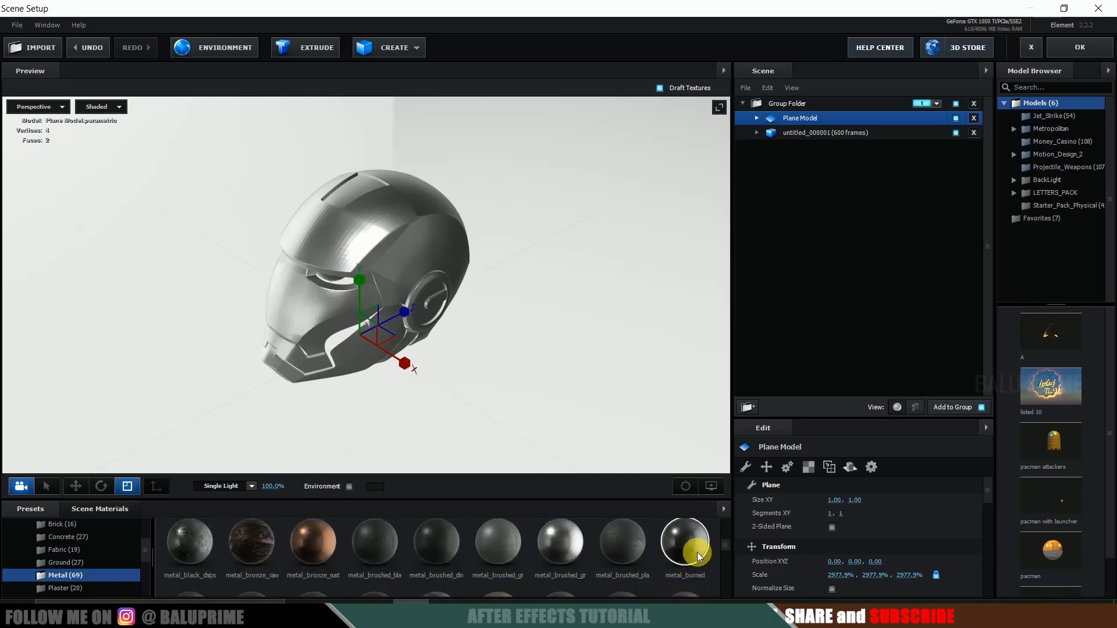
{"action": "left_click_drag", "start_coordinate": [661, 555], "coordinate": [815, 116]}
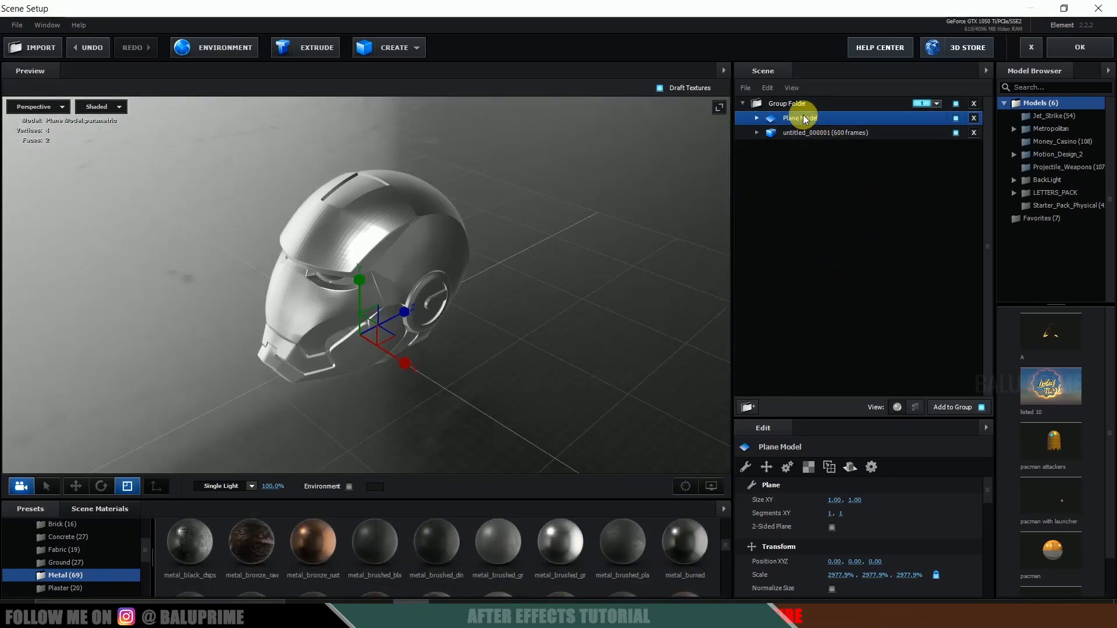
Set the plane model's UV Repeat to 5.00 in both directions
{"action": "left_click", "coordinate": [805, 467]}
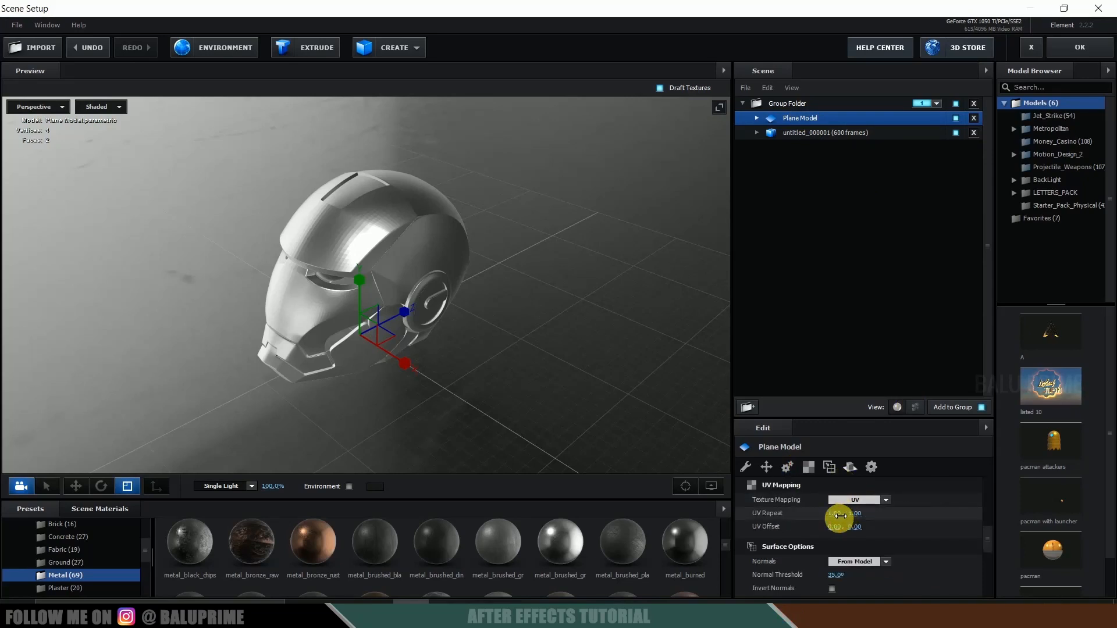
{"action": "type", "text": "5"}
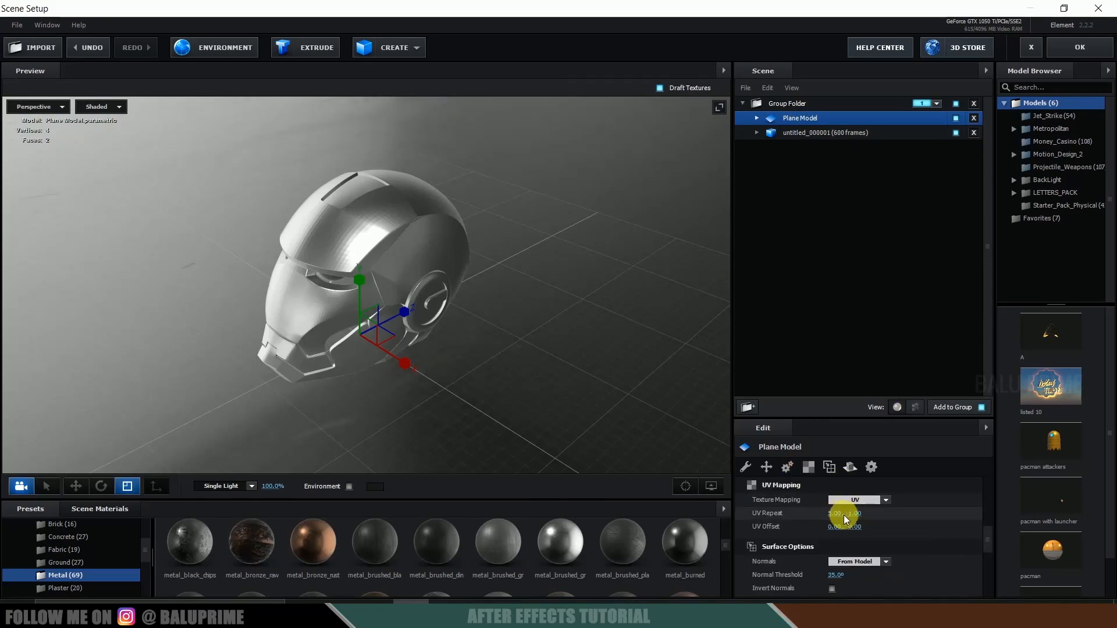
{"action": "left_click", "coordinate": [853, 515]}
{"action": "type", "text": "5"}
{"action": "key", "text": "Return"}
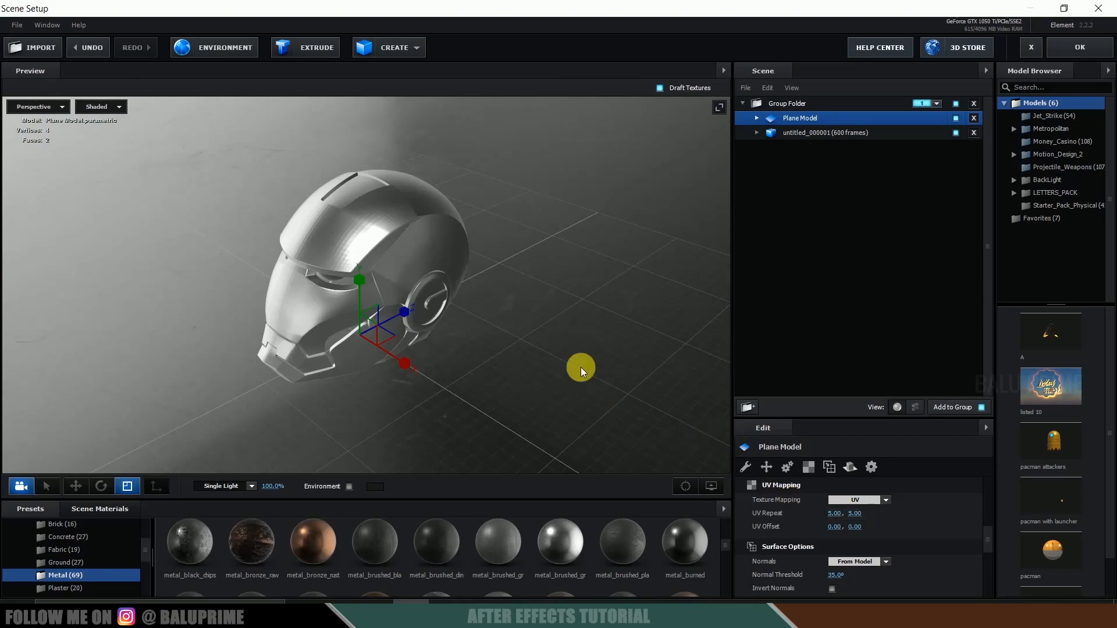
{"action": "scroll", "coordinate": [581, 368], "scroll_direction": "down", "scroll_amount": 3}
{"action": "scroll", "coordinate": [580, 368], "scroll_direction": "down", "scroll_amount": 2}
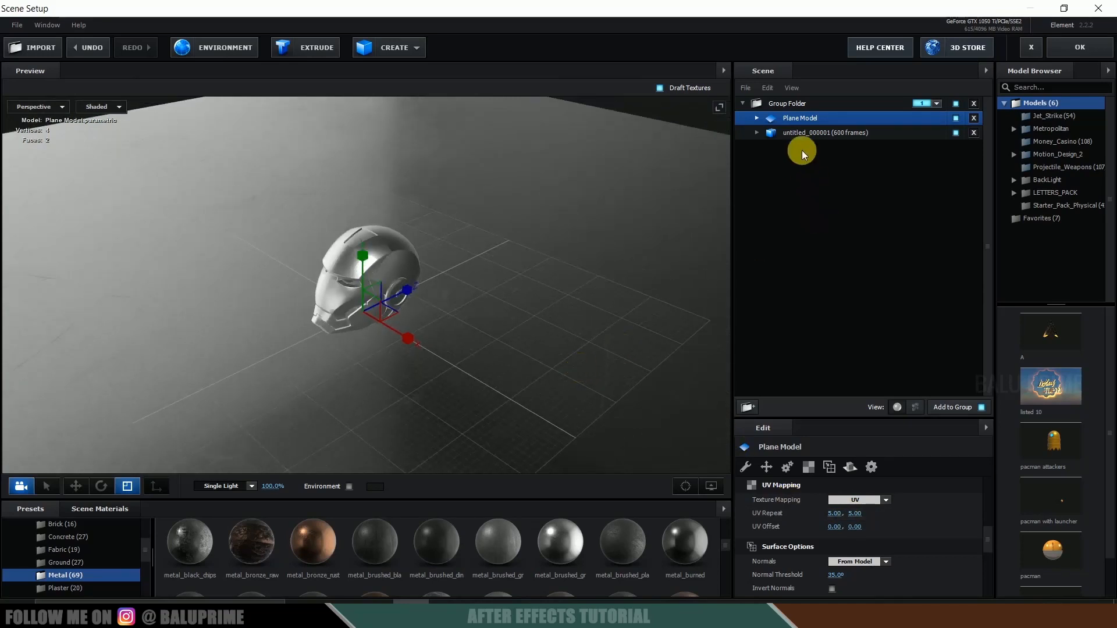
Set the plane model's Reflect Mode to Mirror Surface
{"action": "left_click", "coordinate": [850, 467]}
{"action": "left_click", "coordinate": [874, 498]}
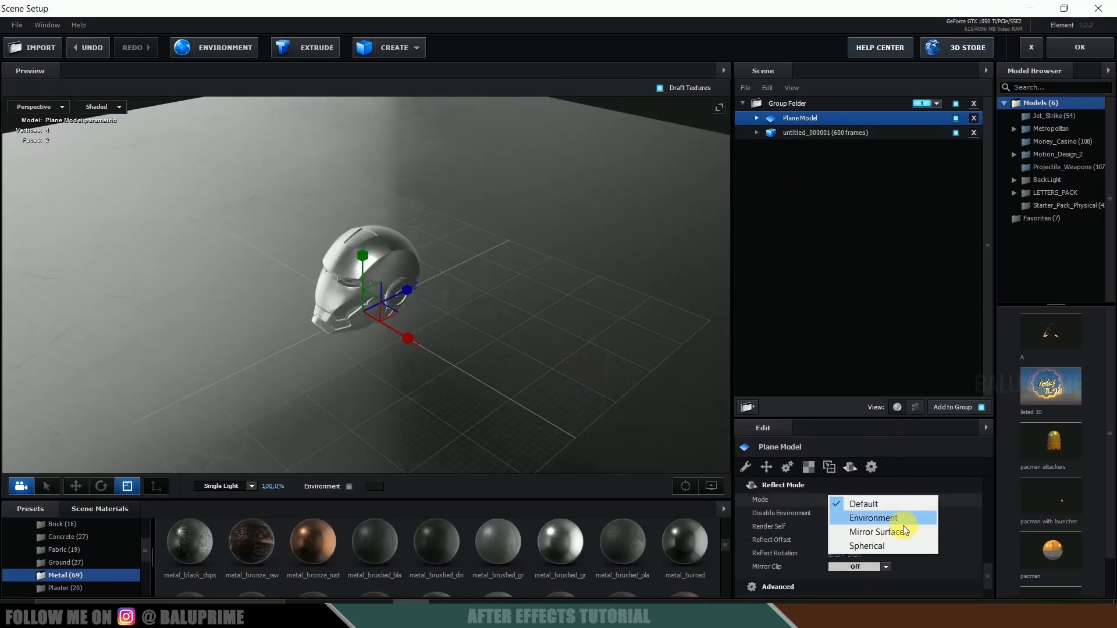
{"action": "left_click", "coordinate": [885, 531]}
{"action": "left_click_drag", "start_coordinate": [562, 340], "coordinate": [541, 357]}
{"action": "left_click_drag", "start_coordinate": [483, 320], "coordinate": [484, 340]}
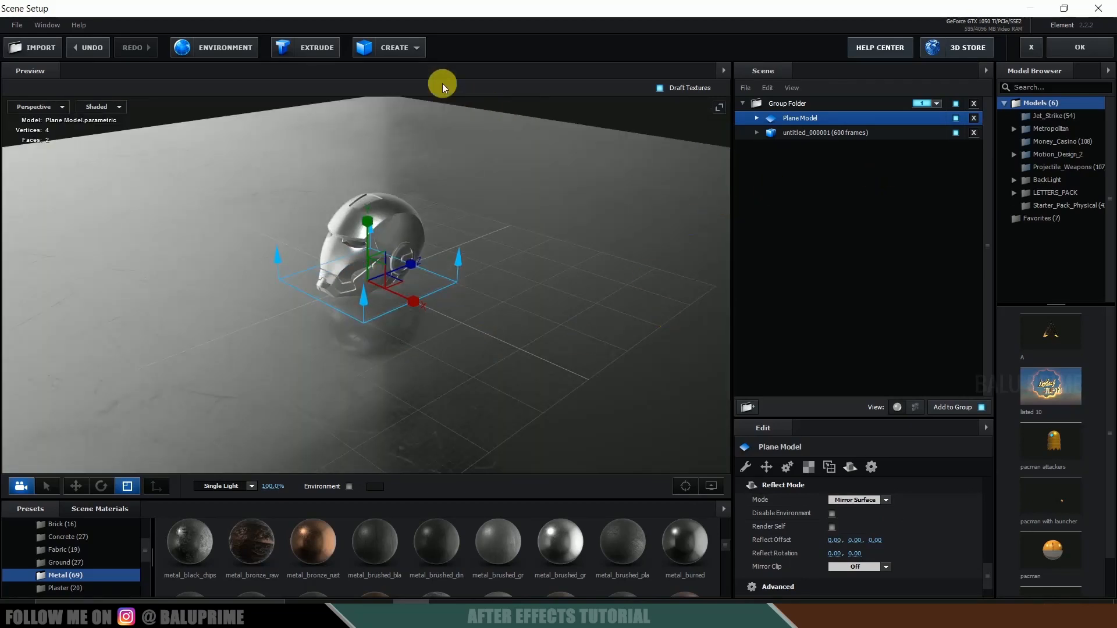
Add a tube model scaled up around the helmet and set its Internal Radius to 95%
{"action": "left_click", "coordinate": [407, 44]}
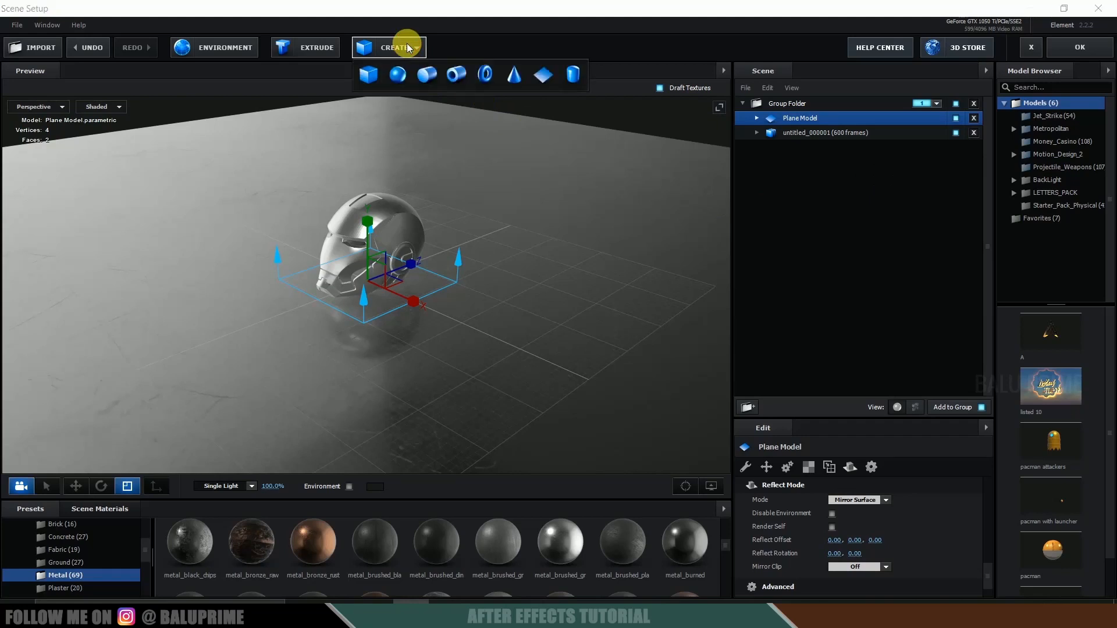
{"action": "left_click", "coordinate": [457, 73]}
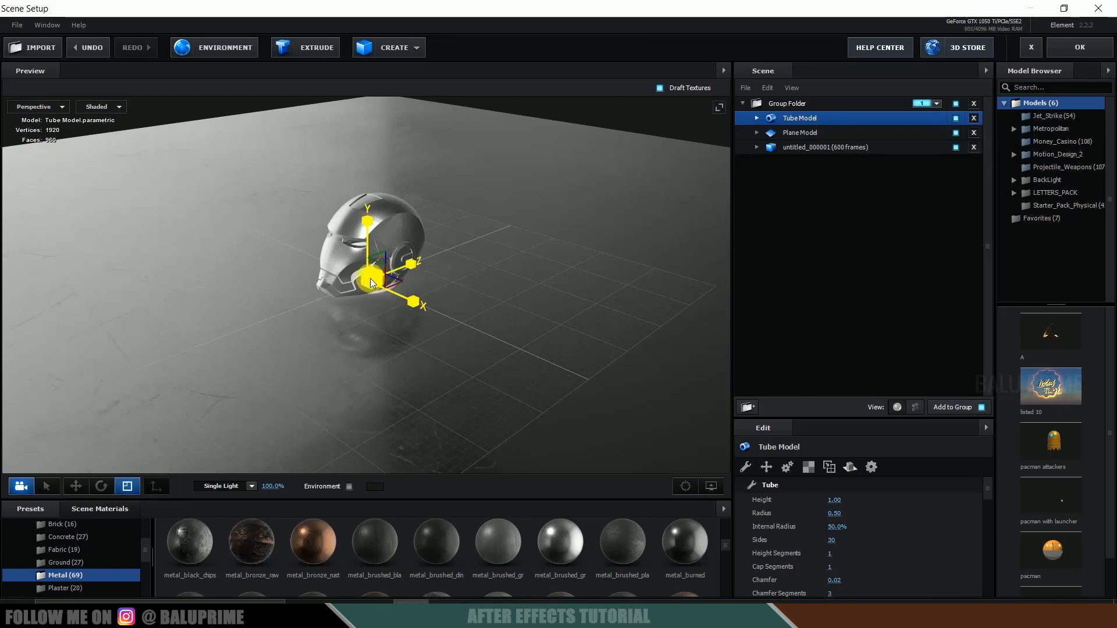
{"action": "left_click_drag", "start_coordinate": [370, 278], "coordinate": [605, 295]}
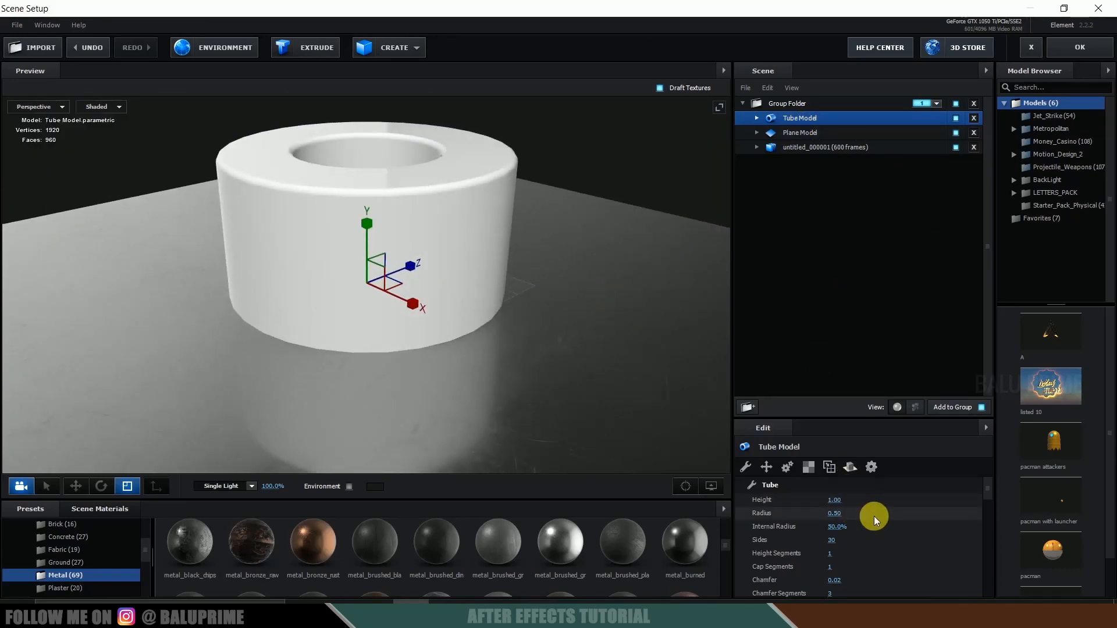
{"action": "left_click_drag", "start_coordinate": [851, 531], "coordinate": [877, 530]}
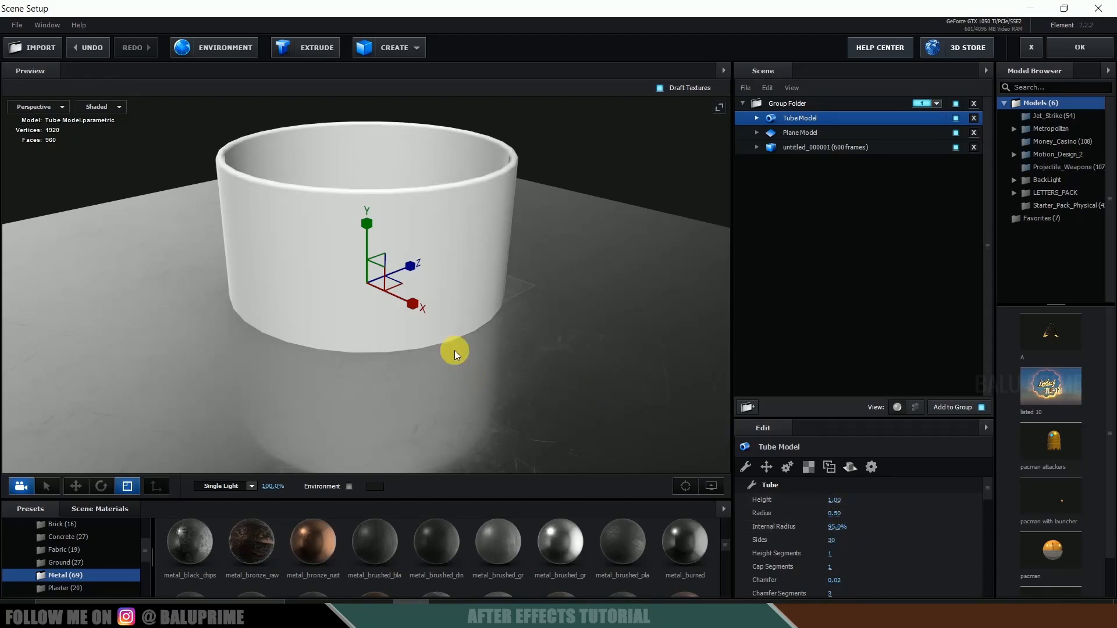
Scale the tube model up uniformly so it forms a much wider wall around the helmet
{"action": "left_click_drag", "start_coordinate": [410, 286], "coordinate": [441, 291]}
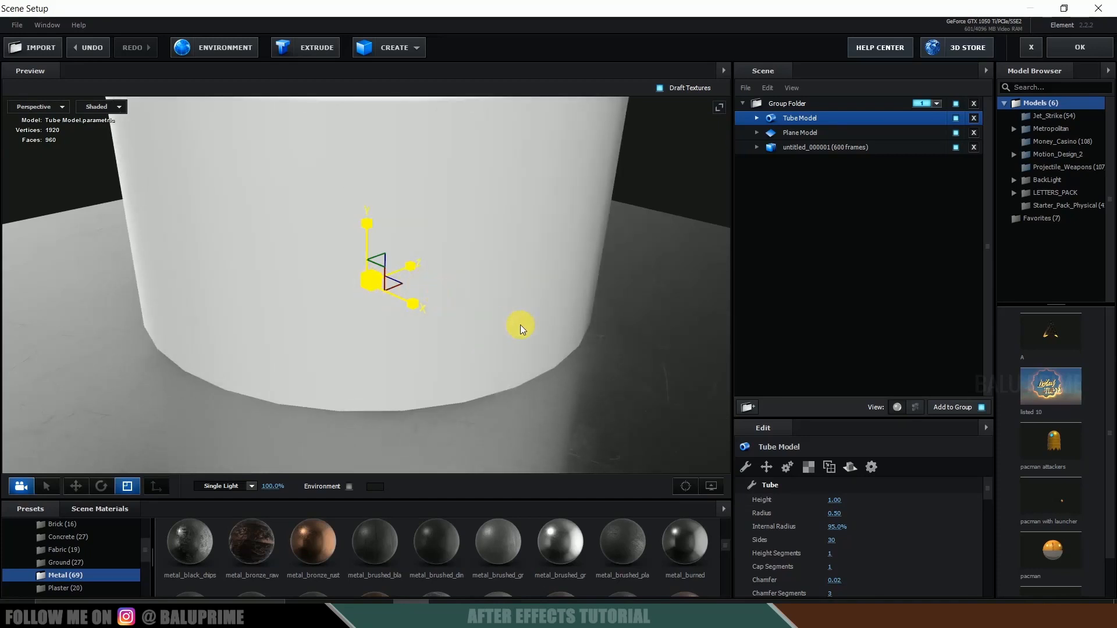
{"action": "scroll", "coordinate": [536, 334], "scroll_direction": "down", "scroll_amount": 3}
{"action": "left_click_drag", "start_coordinate": [561, 354], "coordinate": [568, 406]}
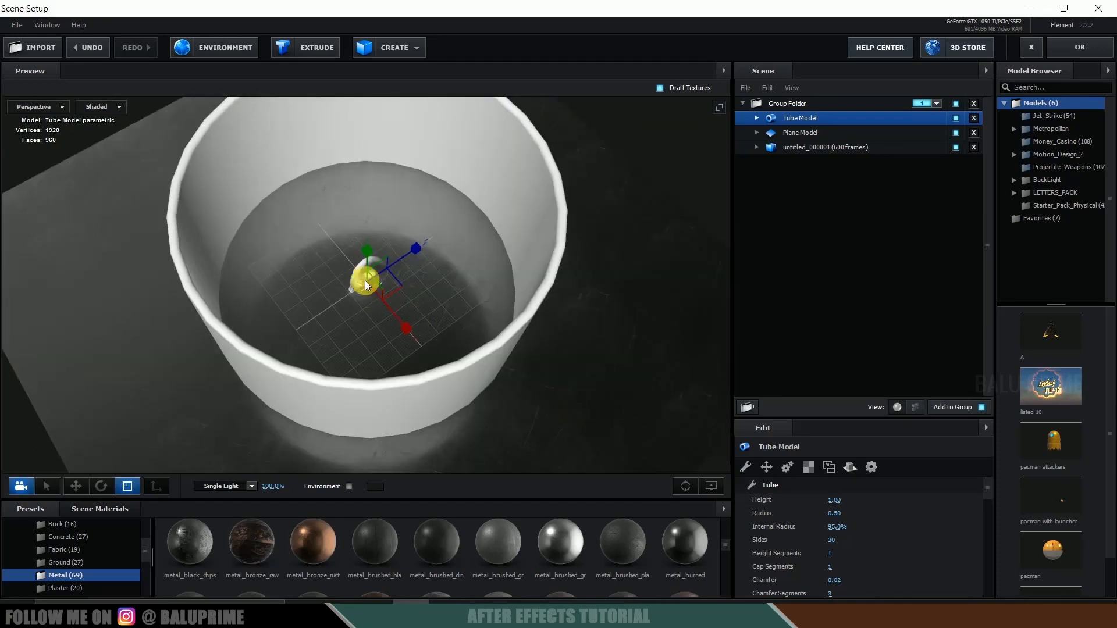
{"action": "left_click_drag", "start_coordinate": [375, 284], "coordinate": [449, 294]}
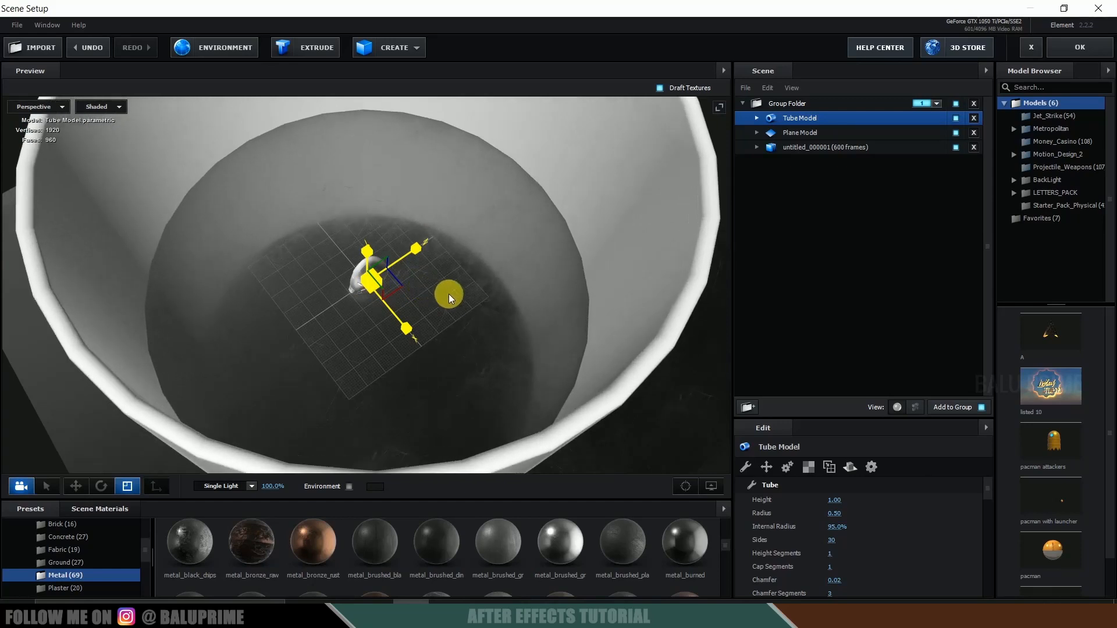
{"action": "scroll", "coordinate": [453, 296], "scroll_direction": "down", "scroll_amount": 3}
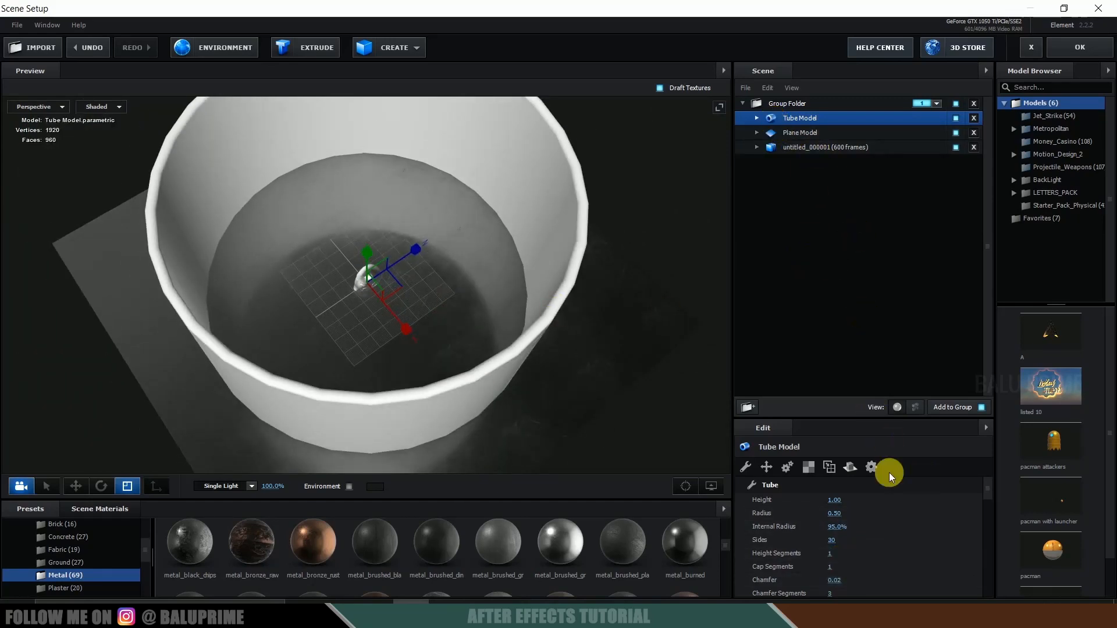
Raise the tube model's Sides to 127 and apply the metal_black_chips preset to it
{"action": "left_click_drag", "start_coordinate": [835, 539], "coordinate": [1108, 543]}
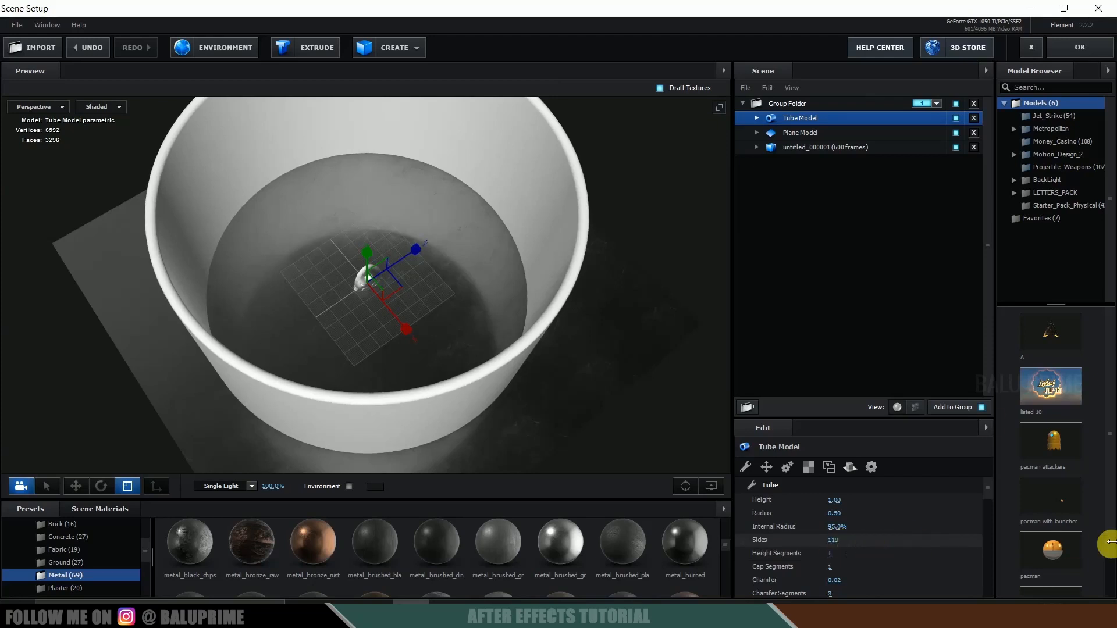
{"action": "mouse_move", "coordinate": [571, 360]}
{"action": "left_mouse_down"}
{"action": "mouse_move", "coordinate": [591, 364]}
{"action": "mouse_move", "coordinate": [588, 386]}
{"action": "mouse_move", "coordinate": [557, 371]}
{"action": "left_mouse_up"}
{"action": "left_click_drag", "start_coordinate": [193, 540], "coordinate": [797, 113]}
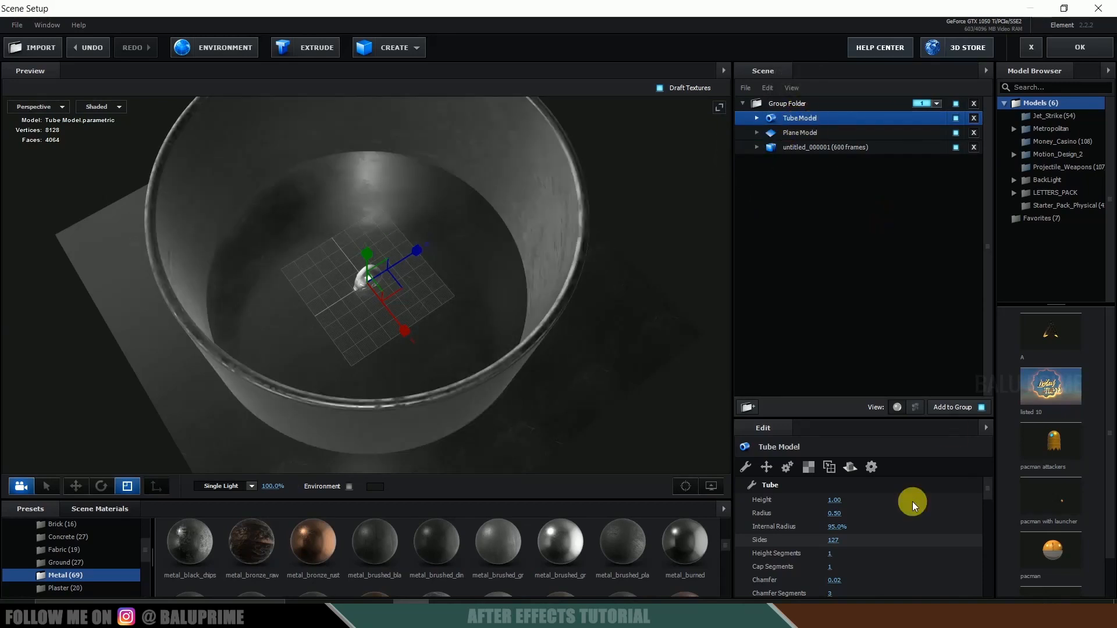
Set the first UV Repeat value of the tube model to 10.00
{"action": "left_click", "coordinate": [810, 467]}
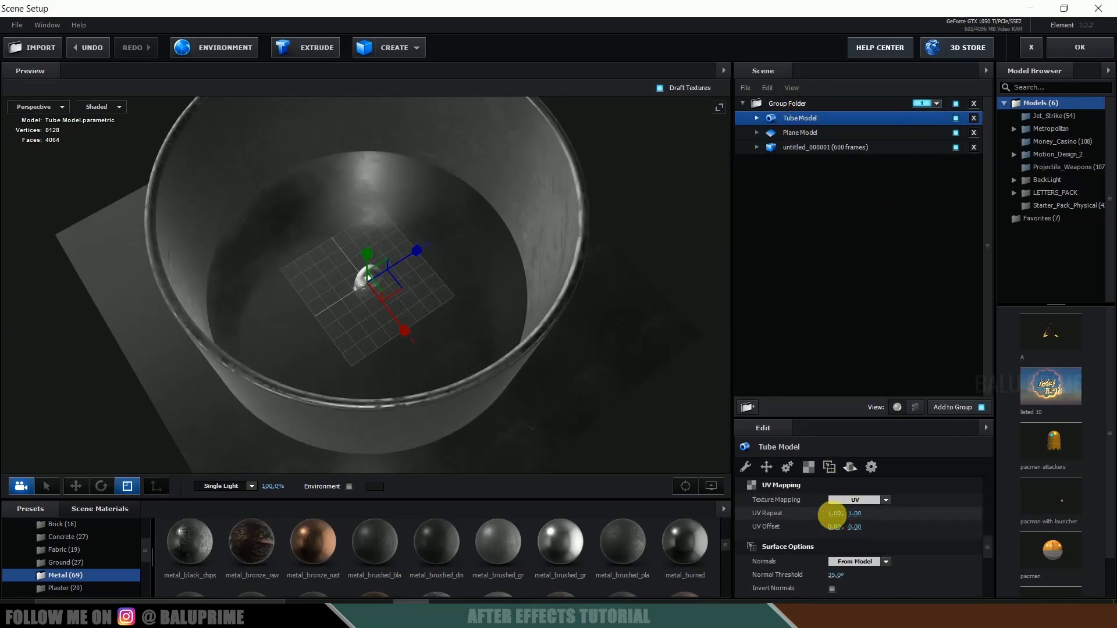
{"action": "type", "text": "10"}
{"action": "key", "text": "Return"}
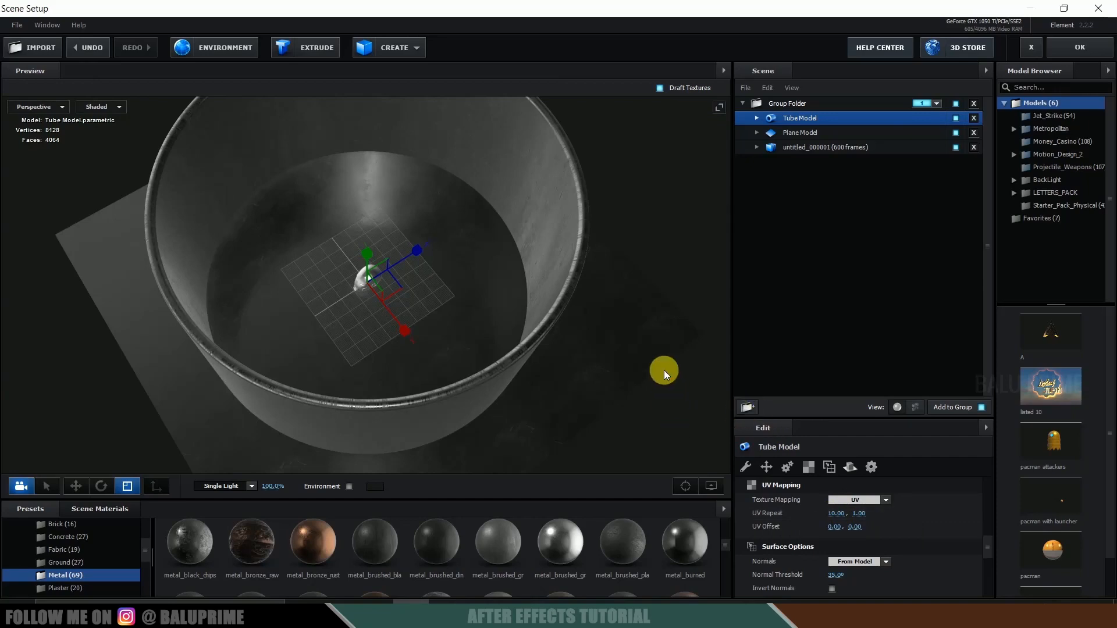
Reduce the tube model's height along Y and move it vertically so it rests on the plane
{"action": "left_click_drag", "start_coordinate": [664, 370], "coordinate": [554, 350]}
{"action": "left_click_drag", "start_coordinate": [572, 310], "coordinate": [404, 246]}
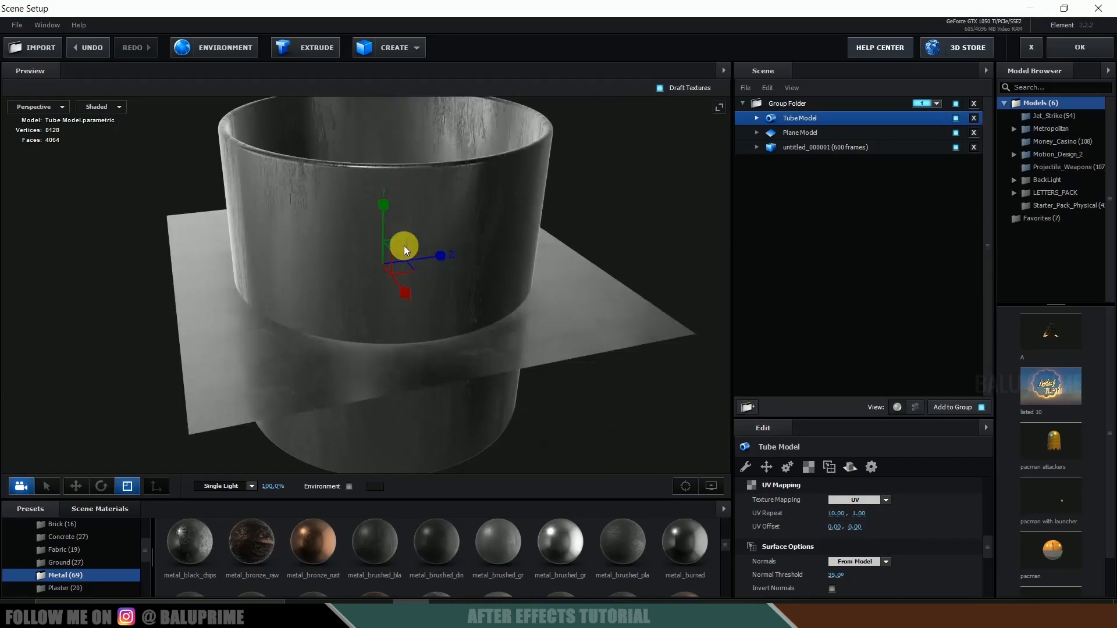
{"action": "left_click_drag", "start_coordinate": [381, 201], "coordinate": [387, 285]}
{"action": "key", "text": "w"}
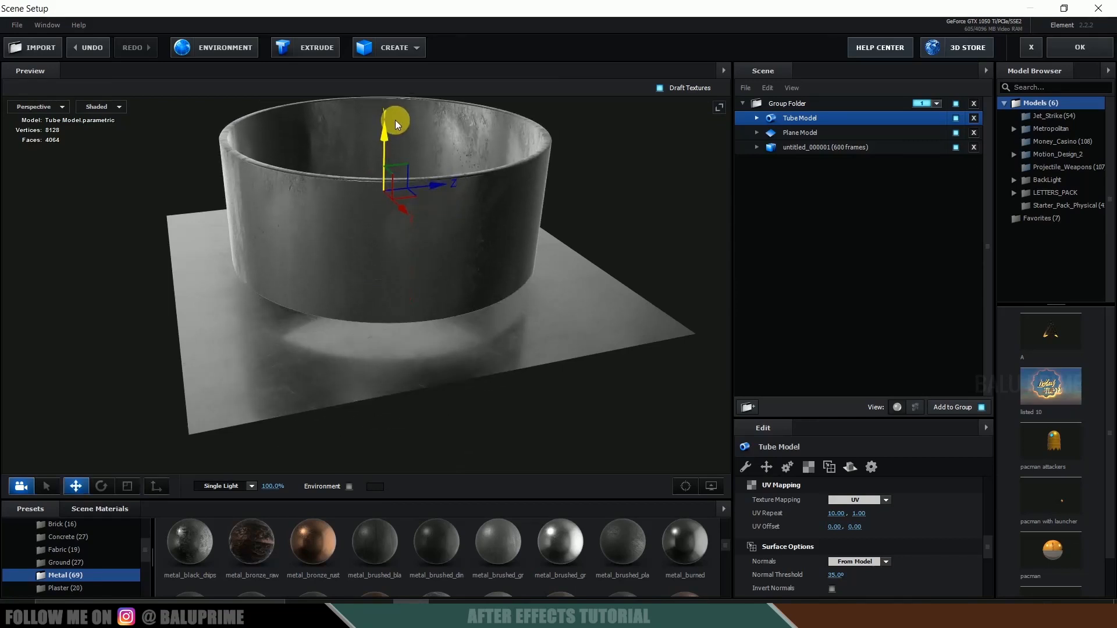
{"action": "right_click_drag", "start_coordinate": [410, 180], "coordinate": [525, 265]}
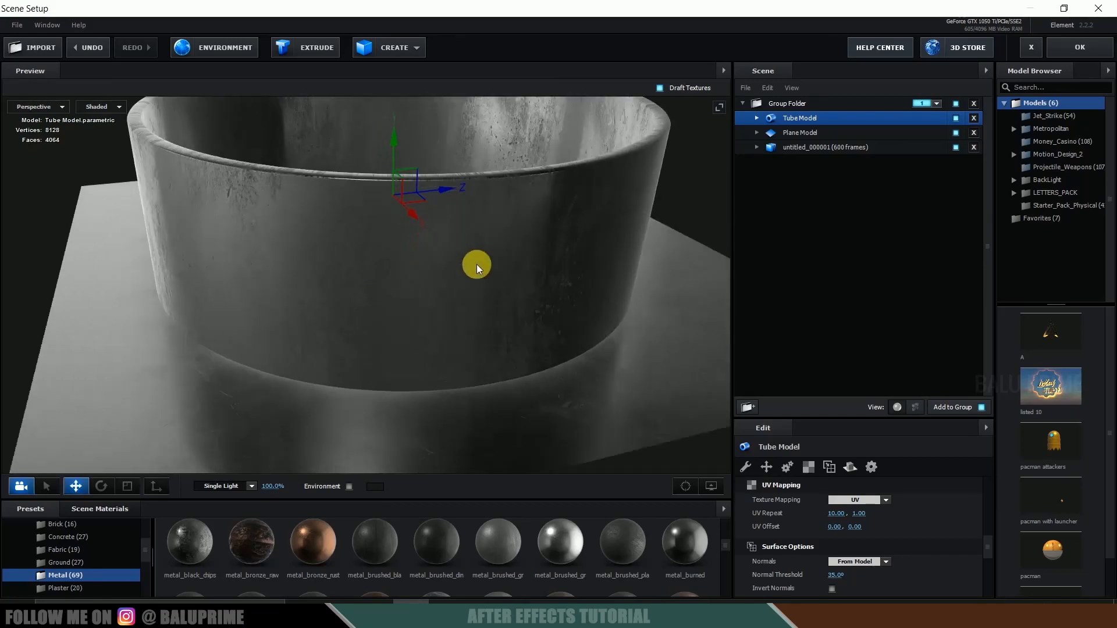
Add Component_09 from the Components folder of Motion_Design_2 to the scene
{"action": "scroll", "coordinate": [477, 264], "scroll_direction": "up", "scroll_amount": 3}
{"action": "left_click_drag", "start_coordinate": [525, 265], "coordinate": [1052, 155]}
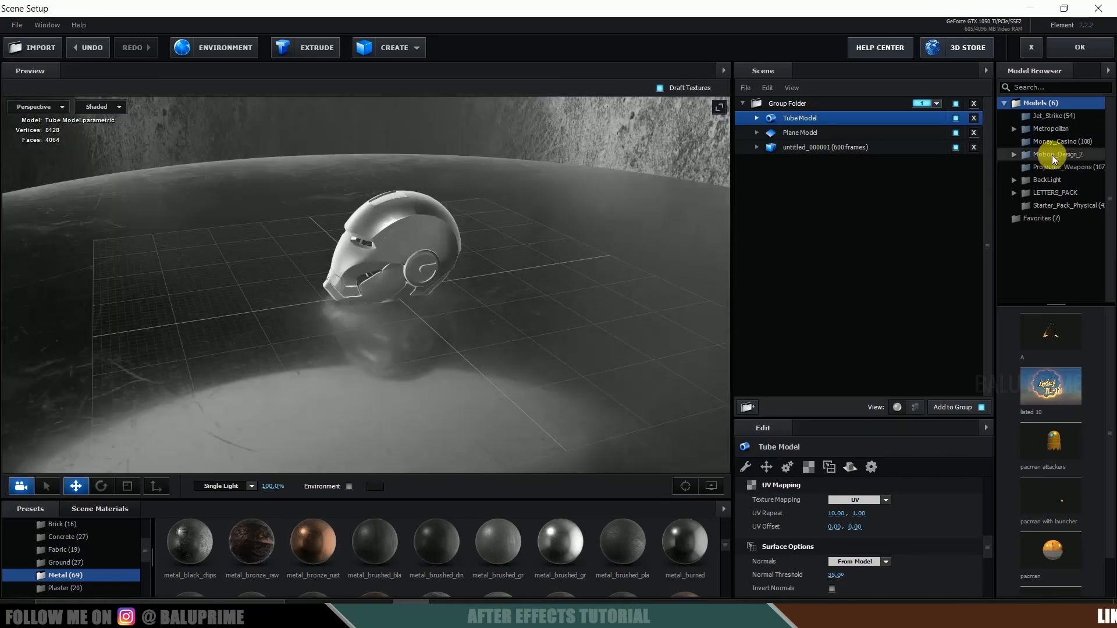
{"action": "left_click", "coordinate": [1012, 153]}
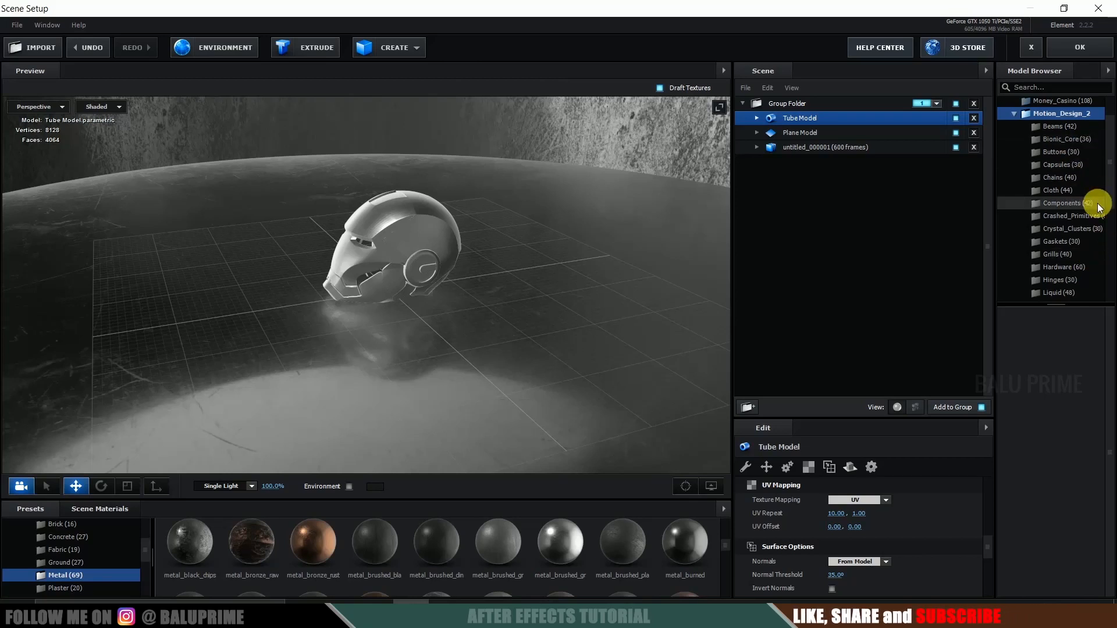
{"action": "scroll", "coordinate": [1098, 210], "scroll_direction": "down", "scroll_amount": 2}
{"action": "scroll", "coordinate": [1099, 208], "scroll_direction": "down", "scroll_amount": 2}
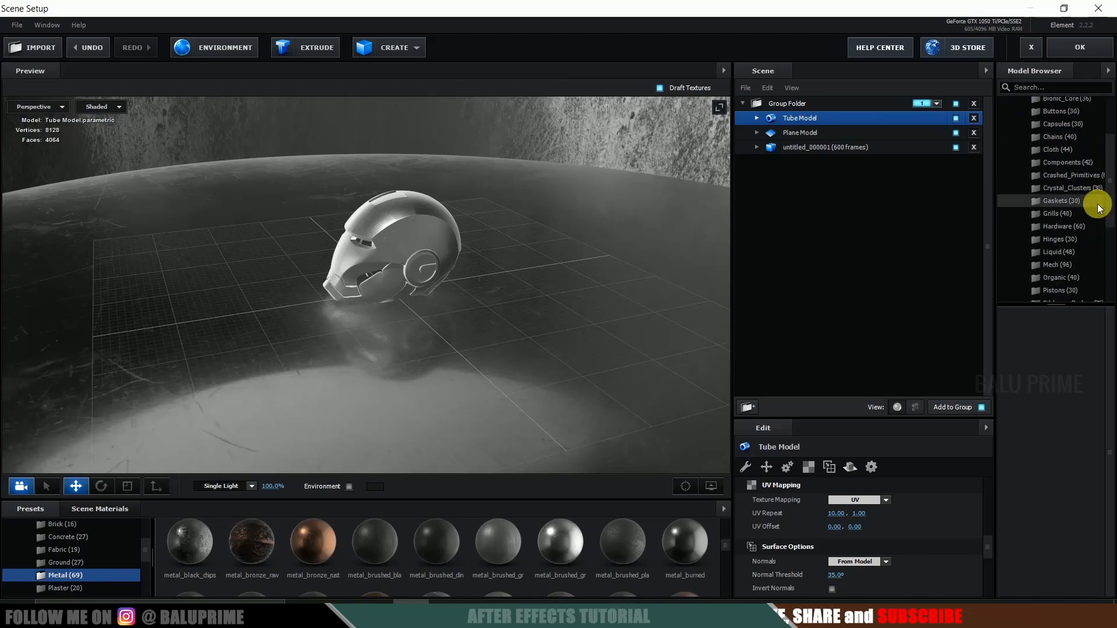
{"action": "left_click", "coordinate": [1058, 200]}
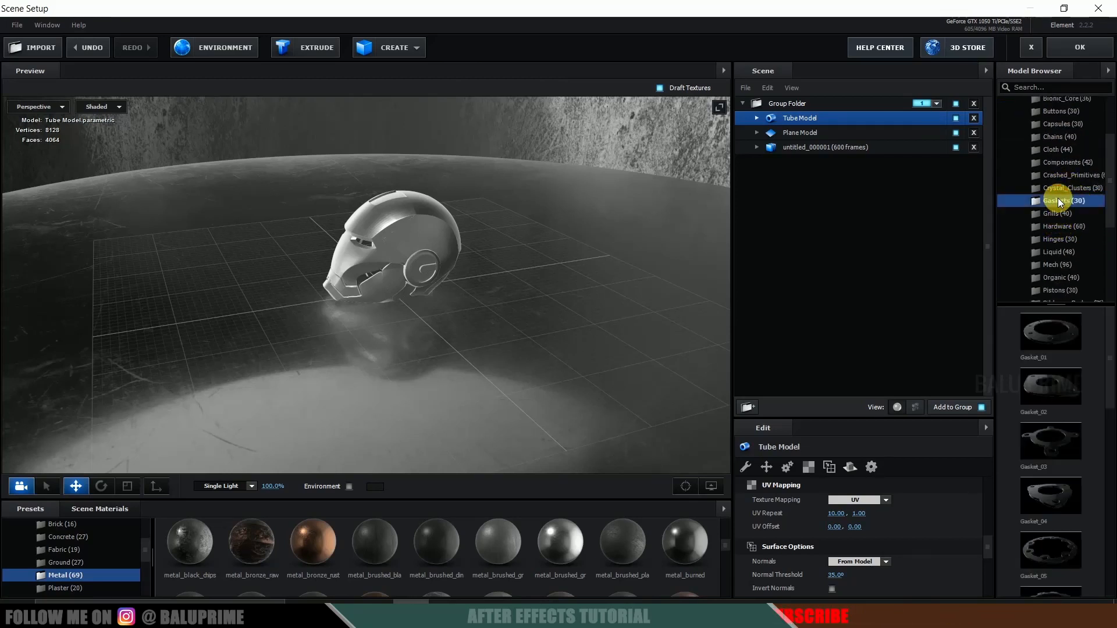
{"action": "left_click", "coordinate": [1052, 164]}
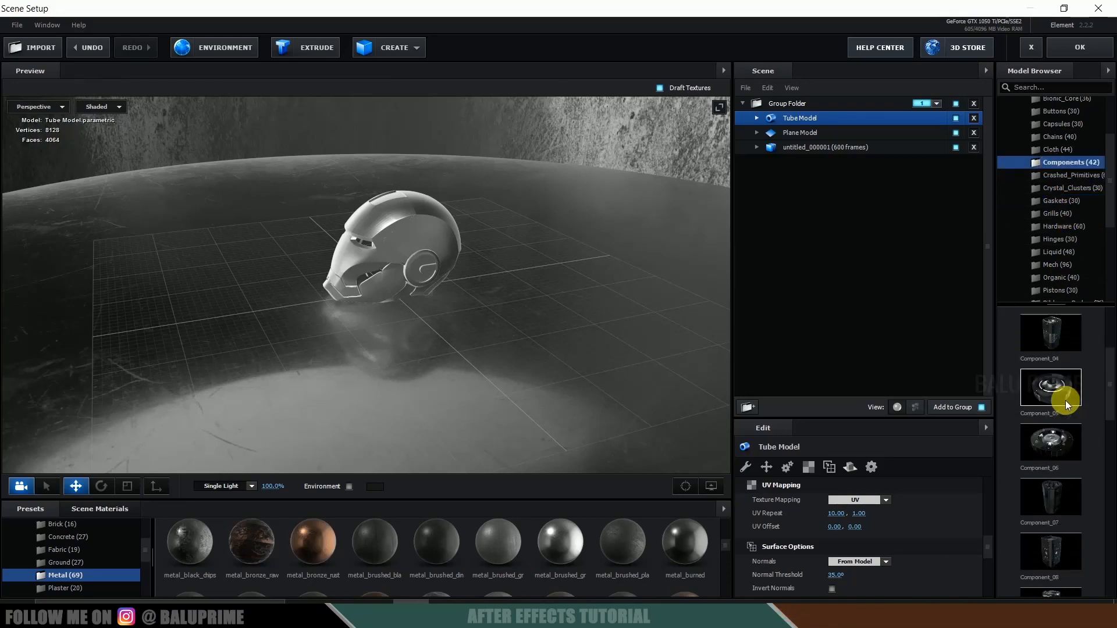
{"action": "scroll", "coordinate": [1066, 400], "scroll_direction": "down", "scroll_amount": 5}
{"action": "left_click", "coordinate": [1063, 427]}
Raise Component_09 above the helmet to a Y position of 2.25 and scale it uniformly to 442.7%
{"action": "left_click_drag", "start_coordinate": [566, 247], "coordinate": [441, 313]}
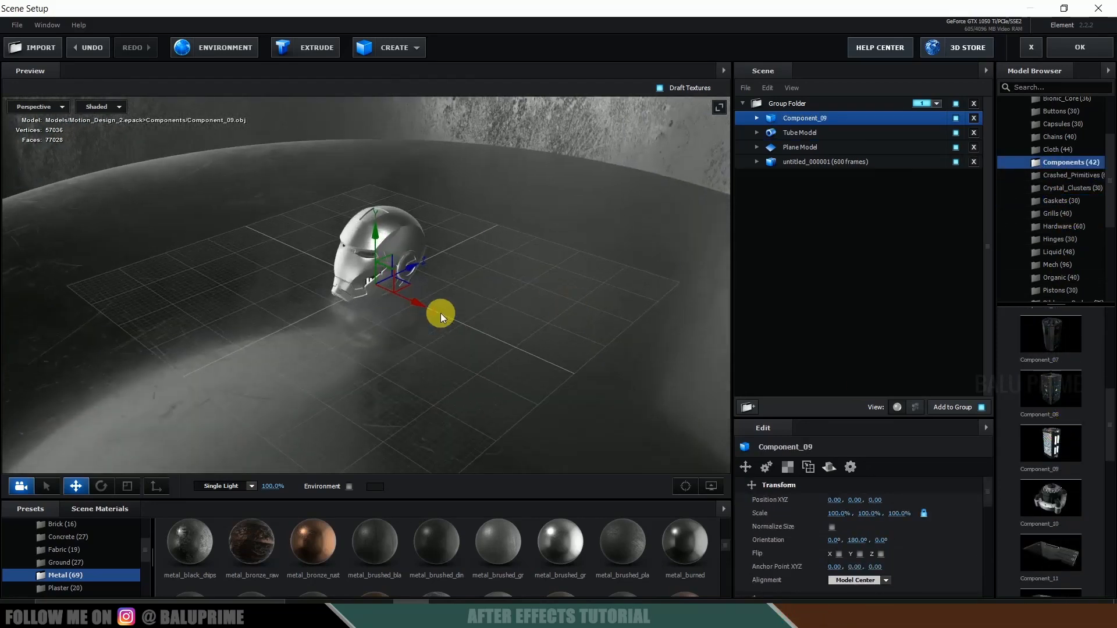
{"action": "key", "text": "r"}
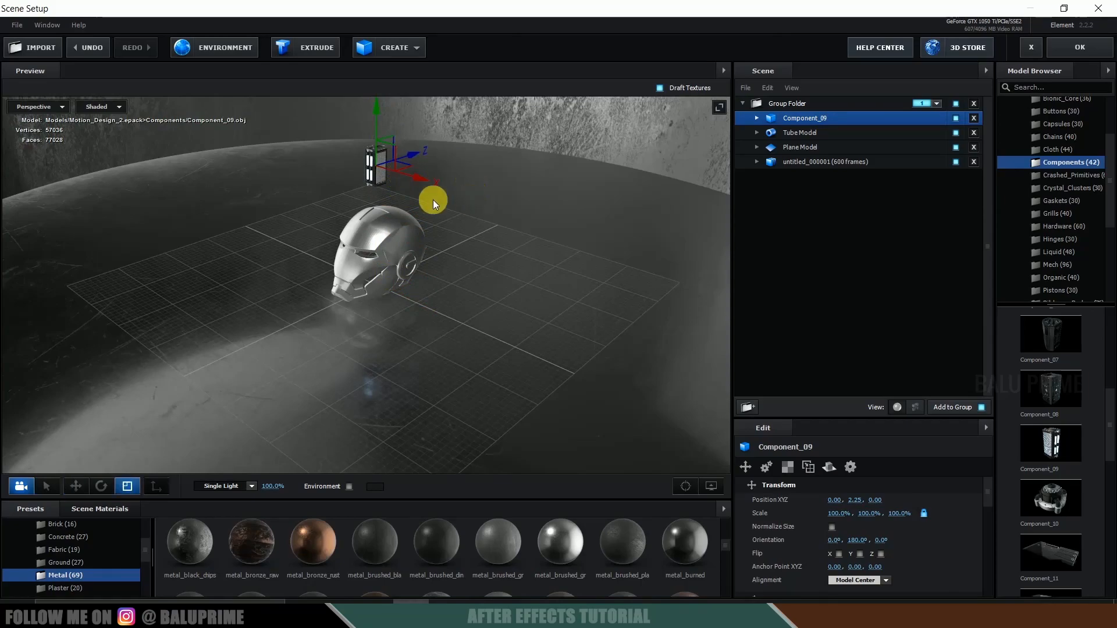
{"action": "left_click_drag", "start_coordinate": [376, 165], "coordinate": [433, 175]}
Take Component_09 out of the Group Folder, assign it to group 2, and accept the scene setup
{"action": "left_click_drag", "start_coordinate": [794, 120], "coordinate": [794, 225]}
{"action": "left_click", "coordinate": [936, 161]}
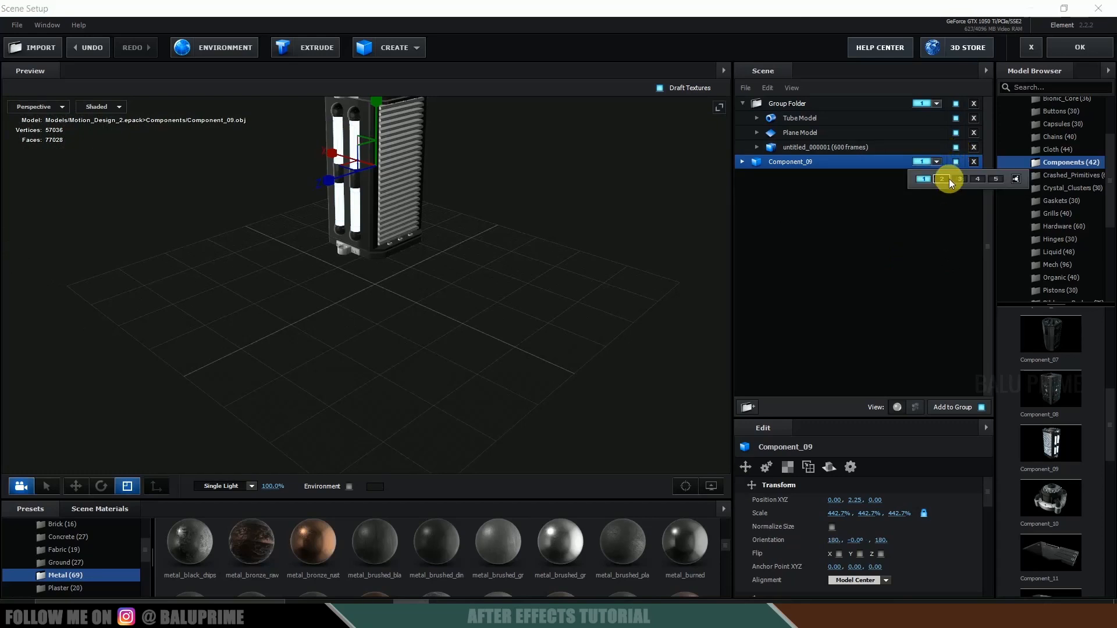
{"action": "left_click", "coordinate": [944, 180]}
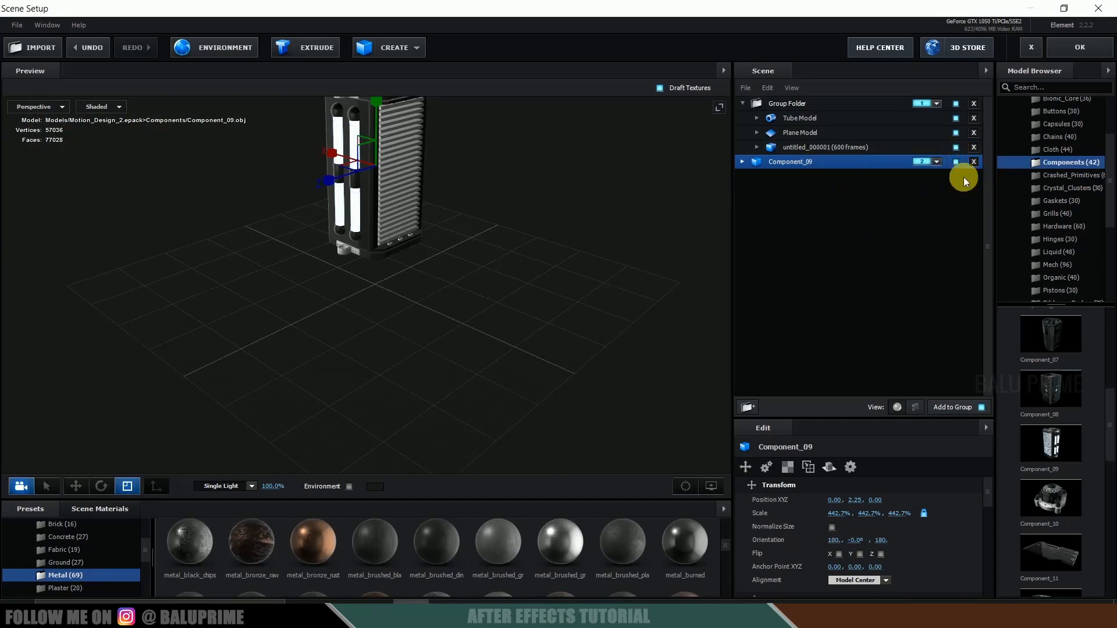
{"action": "left_click", "coordinate": [1075, 43]}
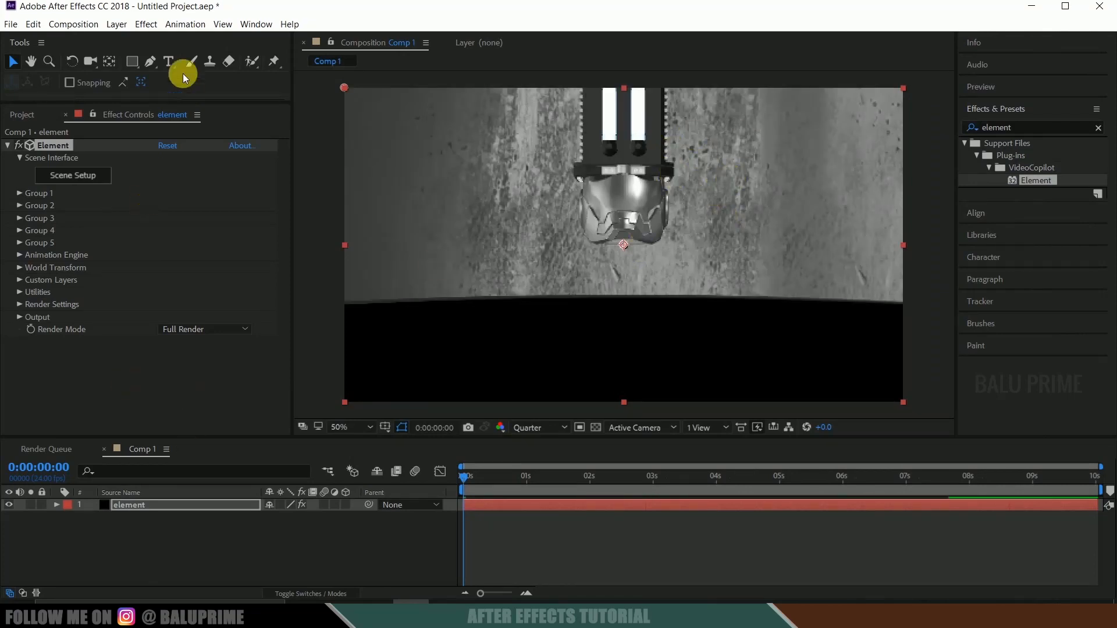
Create a new camera layer and orbit it to look down on the helmet at a slight angle
{"action": "left_click", "coordinate": [116, 24]}
{"action": "mouse_move", "coordinate": [130, 43]}
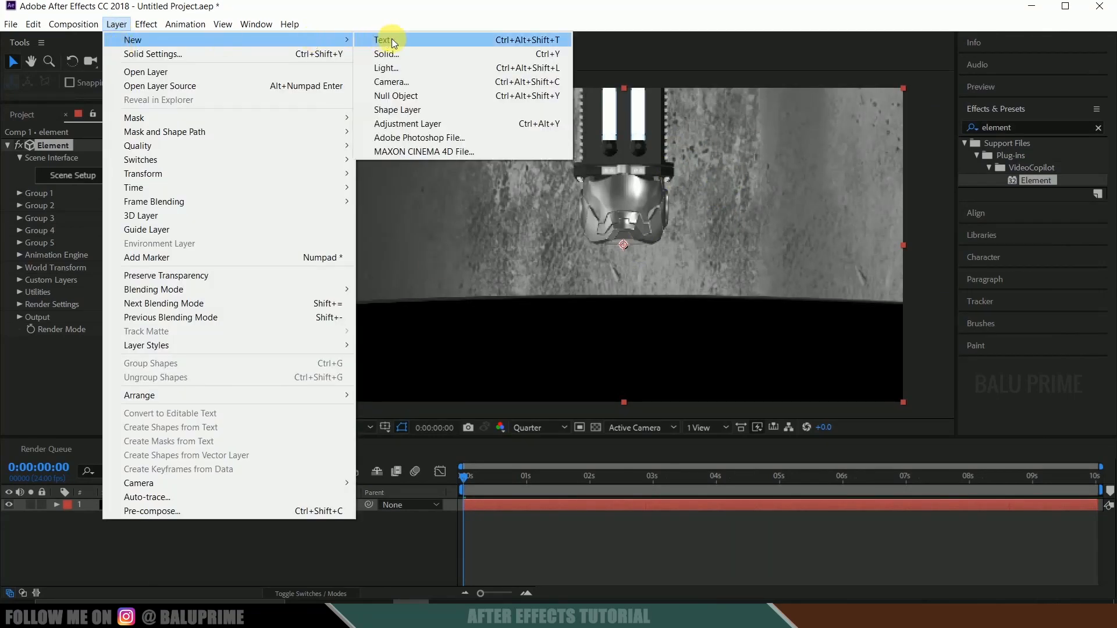
{"action": "left_click", "coordinate": [393, 80]}
{"action": "left_click", "coordinate": [710, 459]}
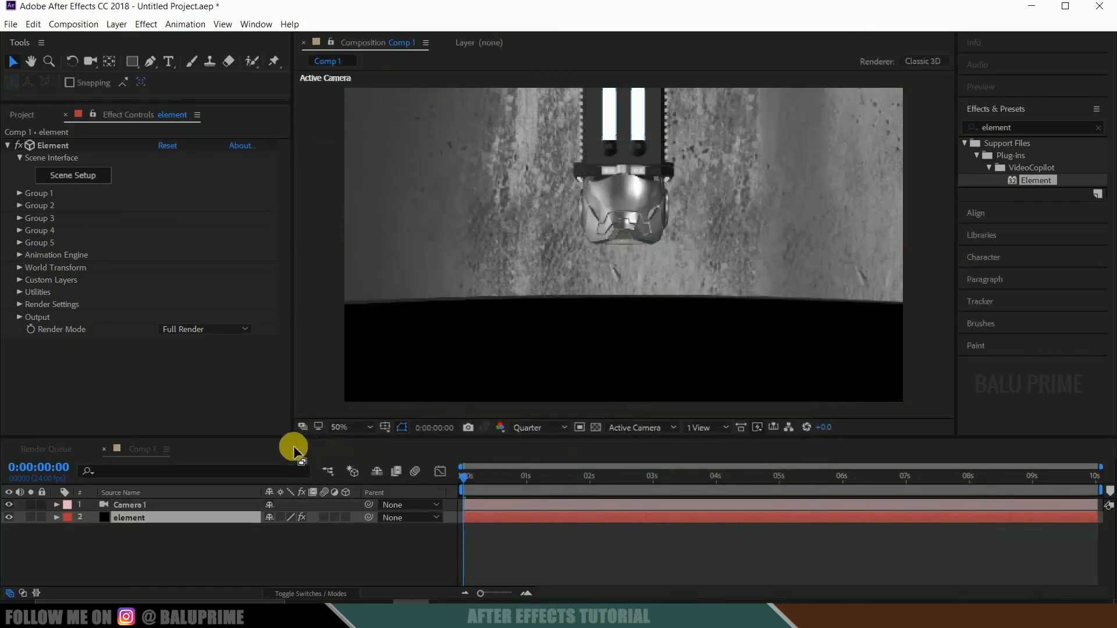
{"action": "left_click_drag", "start_coordinate": [92, 68], "coordinate": [142, 60]}
{"action": "left_click_drag", "start_coordinate": [760, 242], "coordinate": [749, 267]}
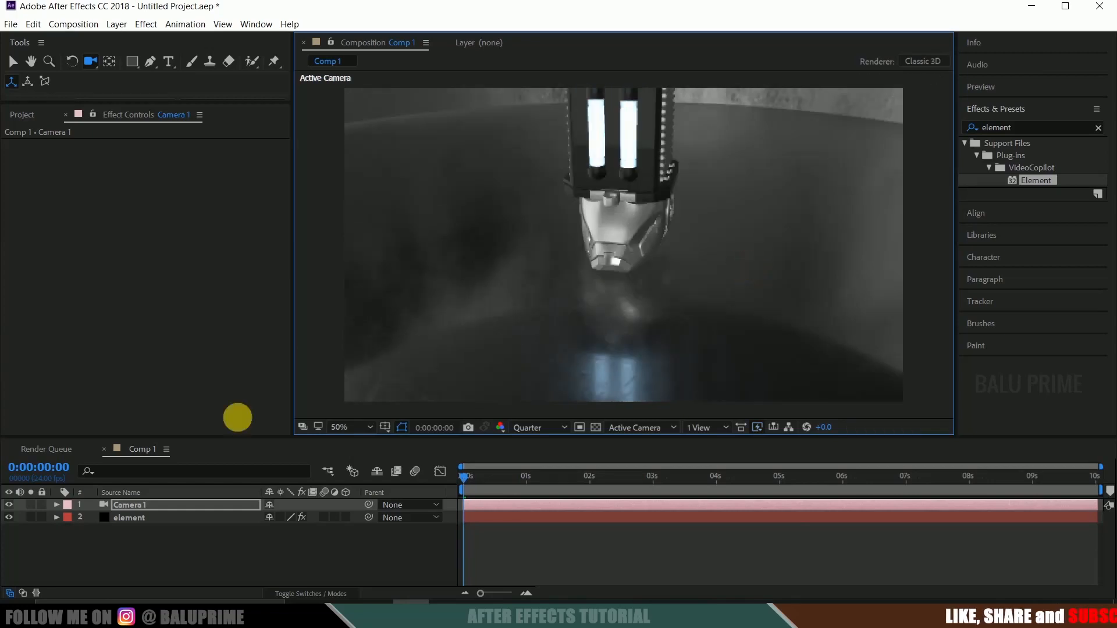
Turn off Depth of Field in the Camera 1 options
{"action": "left_click", "coordinate": [51, 506]}
{"action": "left_click", "coordinate": [71, 530]}
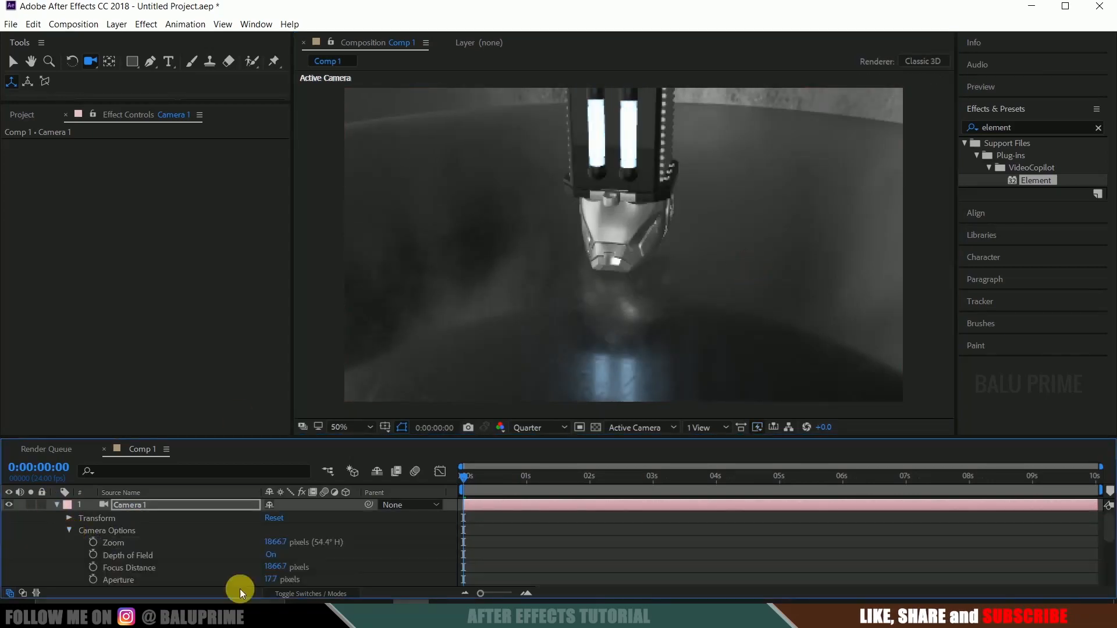
{"action": "scroll", "coordinate": [256, 568], "scroll_direction": "down", "scroll_amount": 1}
{"action": "left_click", "coordinate": [146, 531]}
{"action": "scroll", "coordinate": [134, 535], "scroll_direction": "up", "scroll_amount": 1}
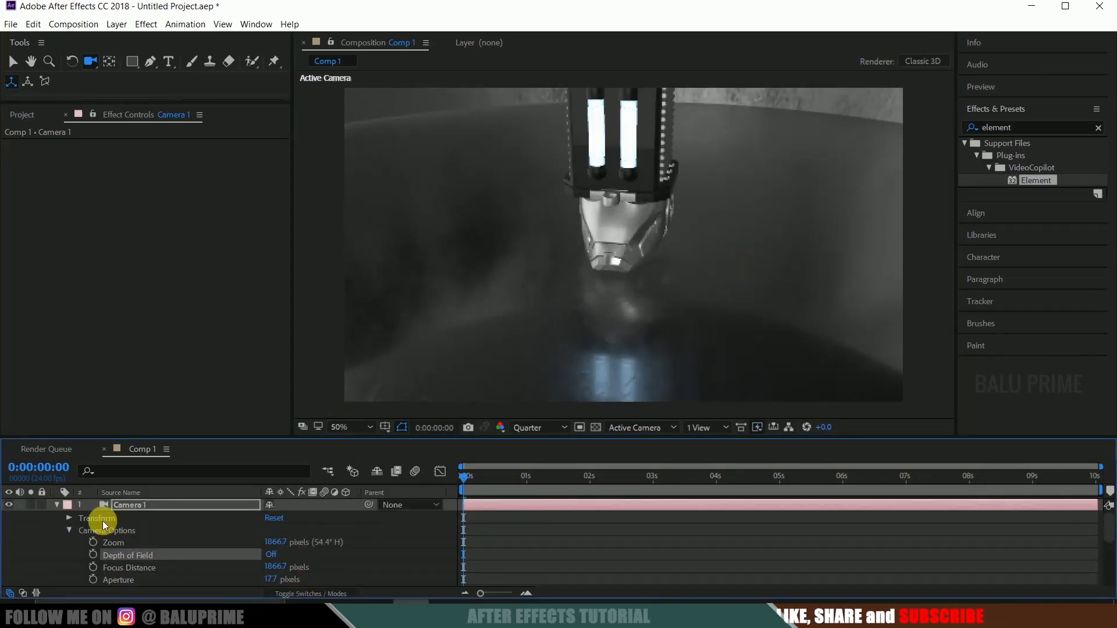
{"action": "left_click", "coordinate": [58, 505]}
Reframe the camera on the helmet and component, and reduce the composition view to 25%
{"action": "left_click_drag", "start_coordinate": [626, 250], "coordinate": [756, 152]}
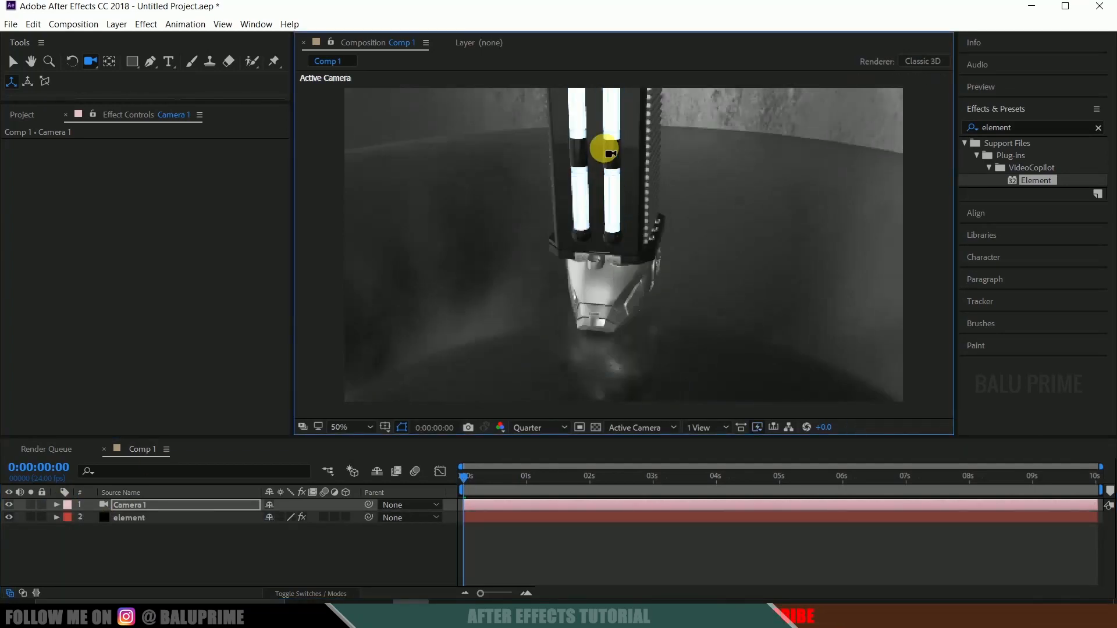
{"action": "key", "text": "comma"}
{"action": "key", "text": "comma"}
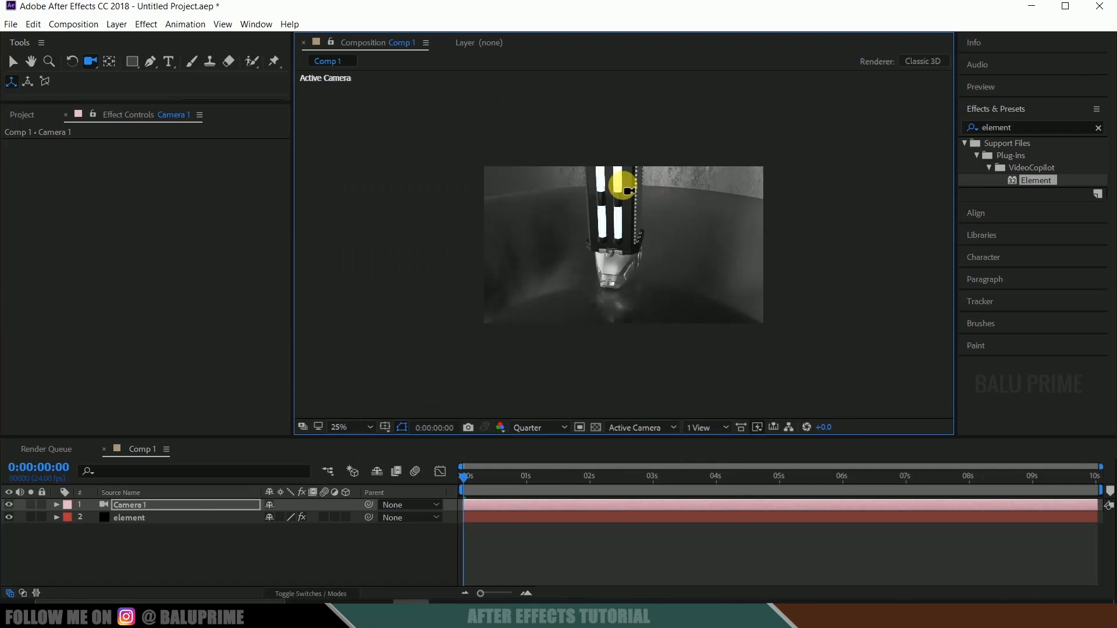
Set Group 2's Replicator Shape to Ring with a Particle Count of 10 on the element layer
{"action": "left_click", "coordinate": [131, 517]}
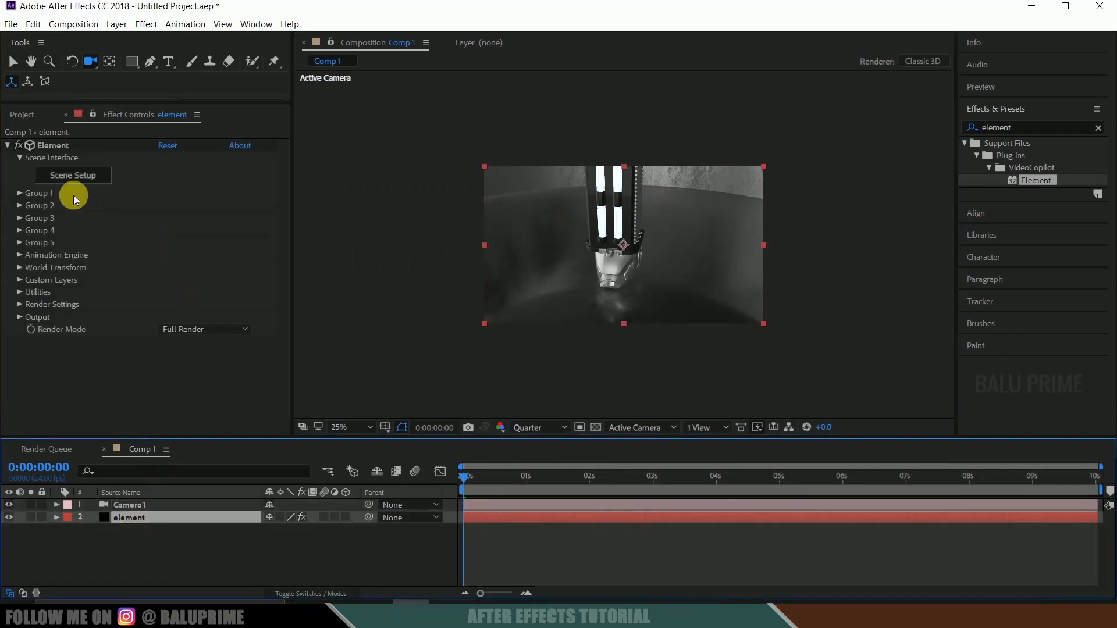
{"action": "left_click", "coordinate": [20, 206]}
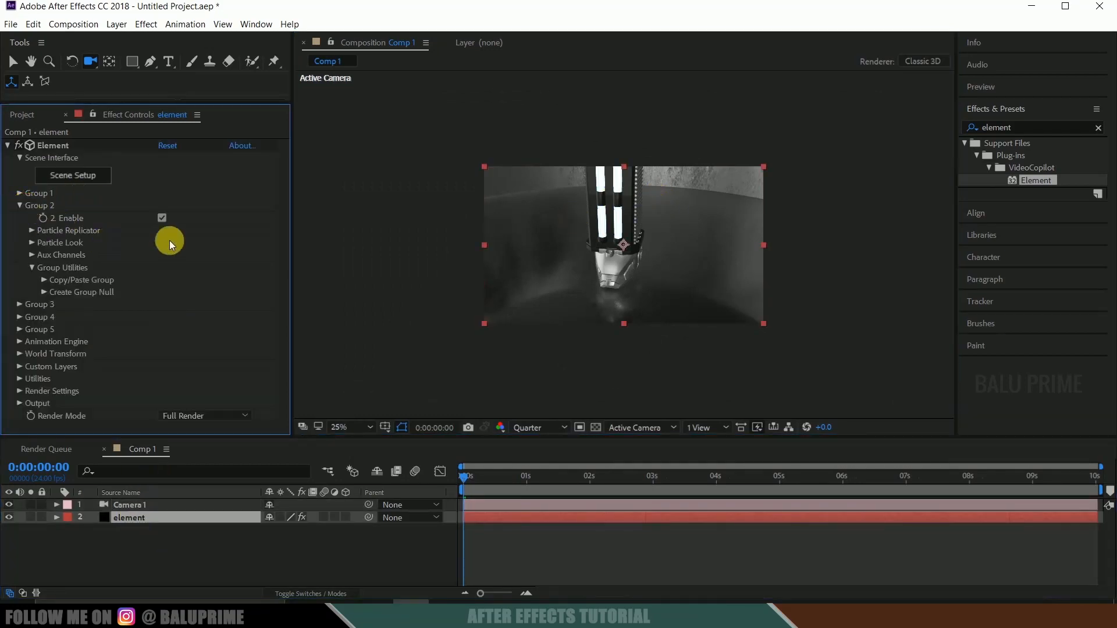
{"action": "left_click", "coordinate": [32, 231]}
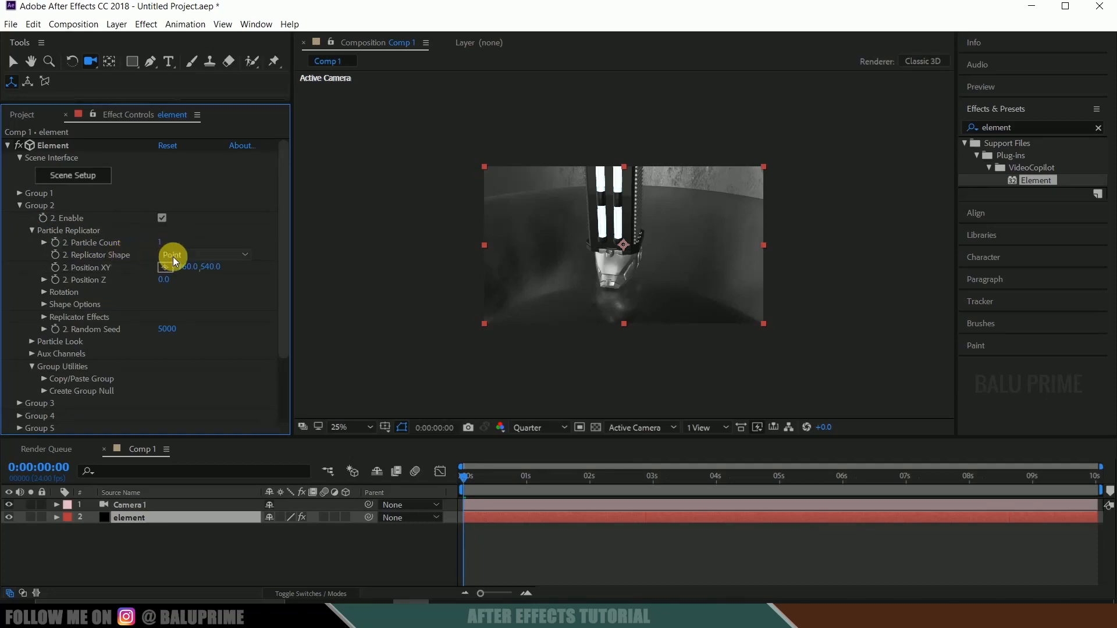
{"action": "left_click", "coordinate": [173, 257]}
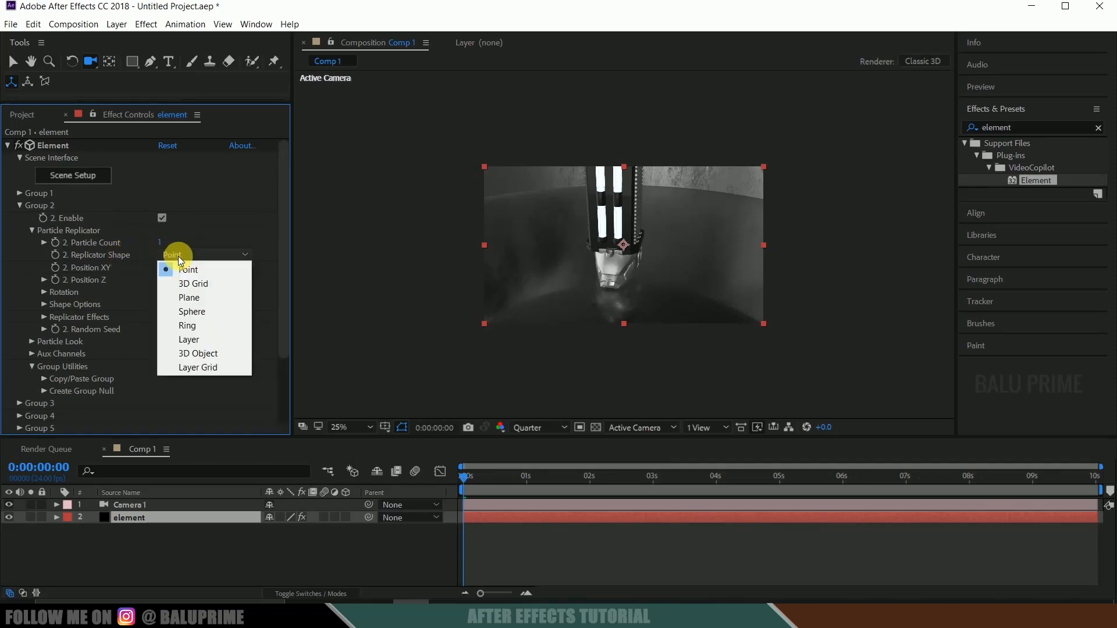
{"action": "left_click", "coordinate": [193, 326]}
{"action": "left_click", "coordinate": [163, 231]}
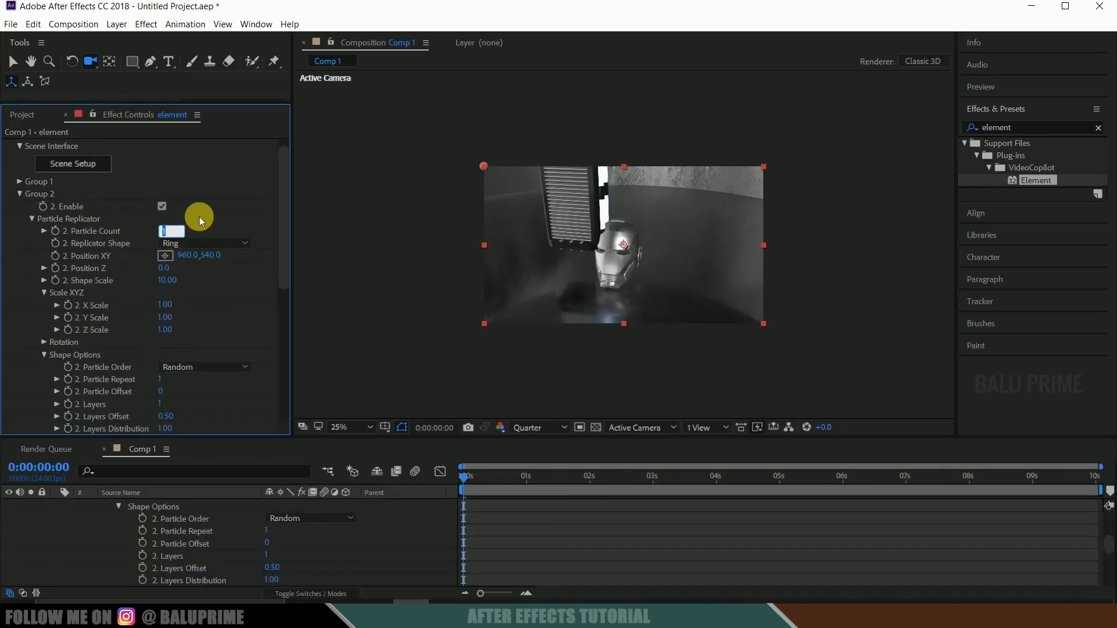
{"action": "type", "text": "10"}
{"action": "key", "text": "Return"}
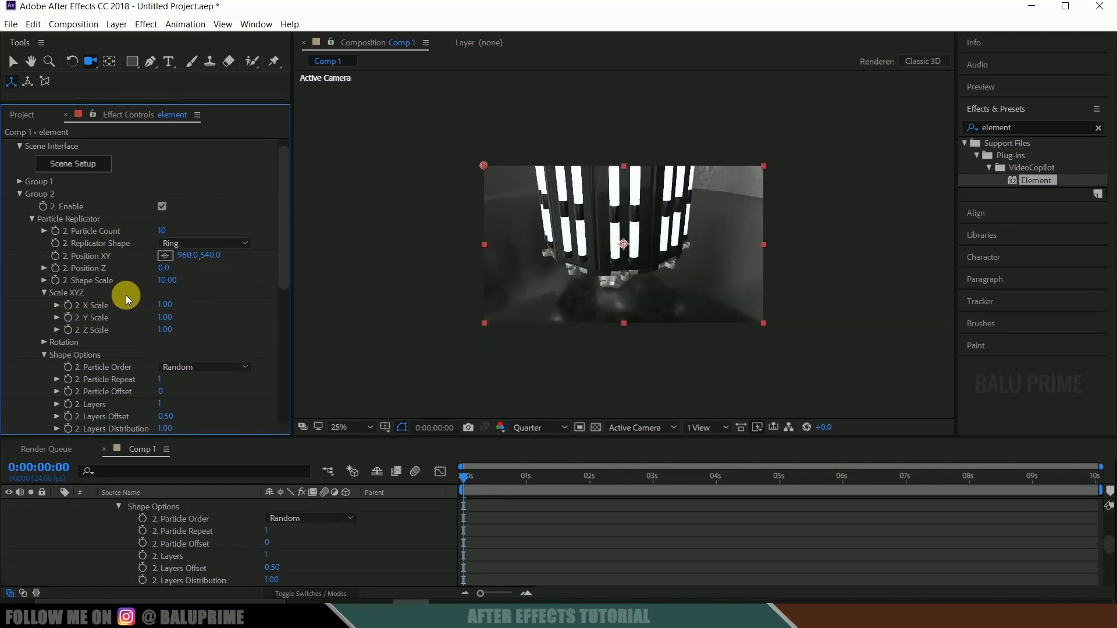
Widen the Group 2 ring around the helmet by raising its Shape Scale to 88.70
{"action": "left_click", "coordinate": [165, 268]}
{"action": "left_click_drag", "start_coordinate": [175, 283], "coordinate": [332, 280]}
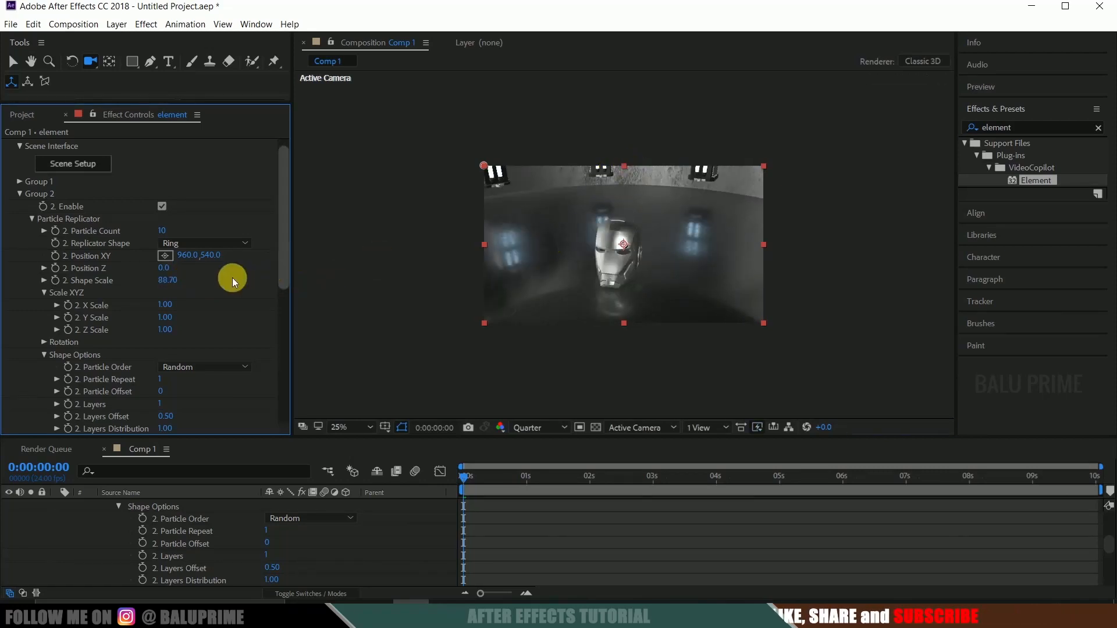
Raise Group 2's Shape Scale to 95.90 and reframe the camera on the helmet and wall lights, with the composition view at 50%
{"action": "left_click_drag", "start_coordinate": [169, 282], "coordinate": [213, 279]}
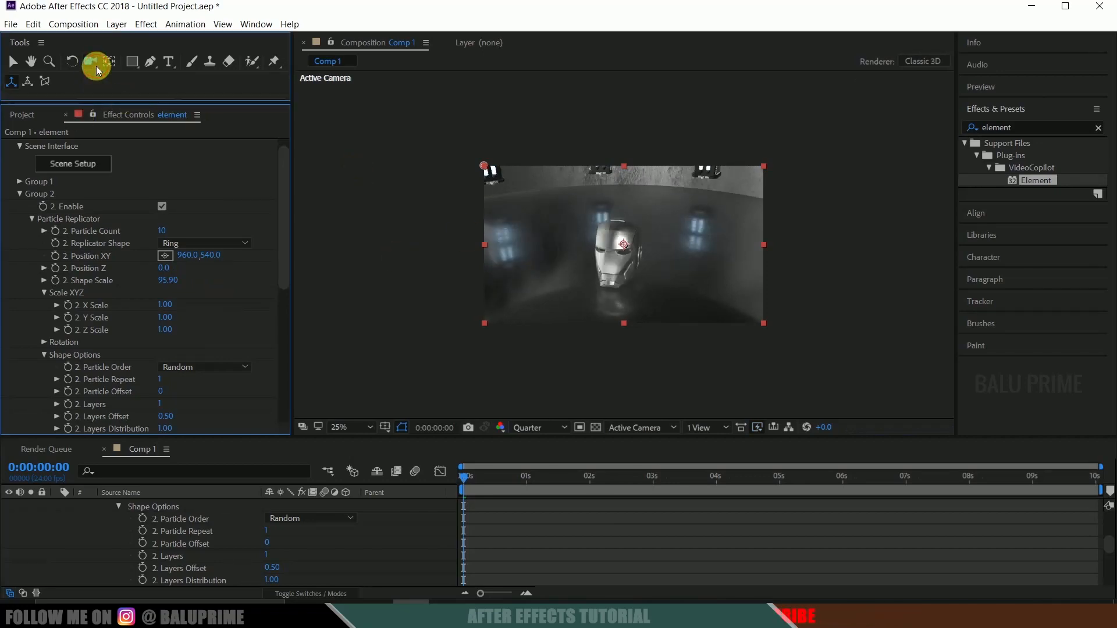
{"action": "left_click_drag", "start_coordinate": [96, 66], "coordinate": [140, 105]}
{"action": "left_click_drag", "start_coordinate": [620, 341], "coordinate": [657, 273]}
{"action": "mouse_move", "coordinate": [660, 230]}
{"action": "left_mouse_down"}
{"action": "mouse_move", "coordinate": [653, 222]}
{"action": "mouse_move", "coordinate": [661, 231]}
{"action": "left_mouse_up"}
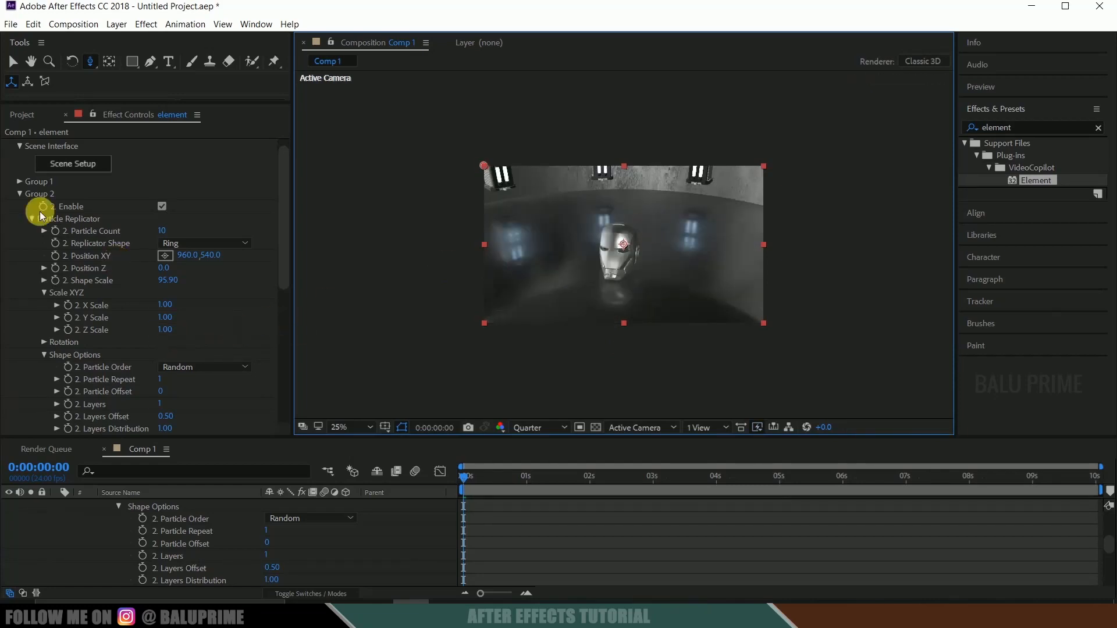
{"action": "left_click", "coordinate": [93, 60]}
{"action": "left_click_drag", "start_coordinate": [94, 58], "coordinate": [120, 56]}
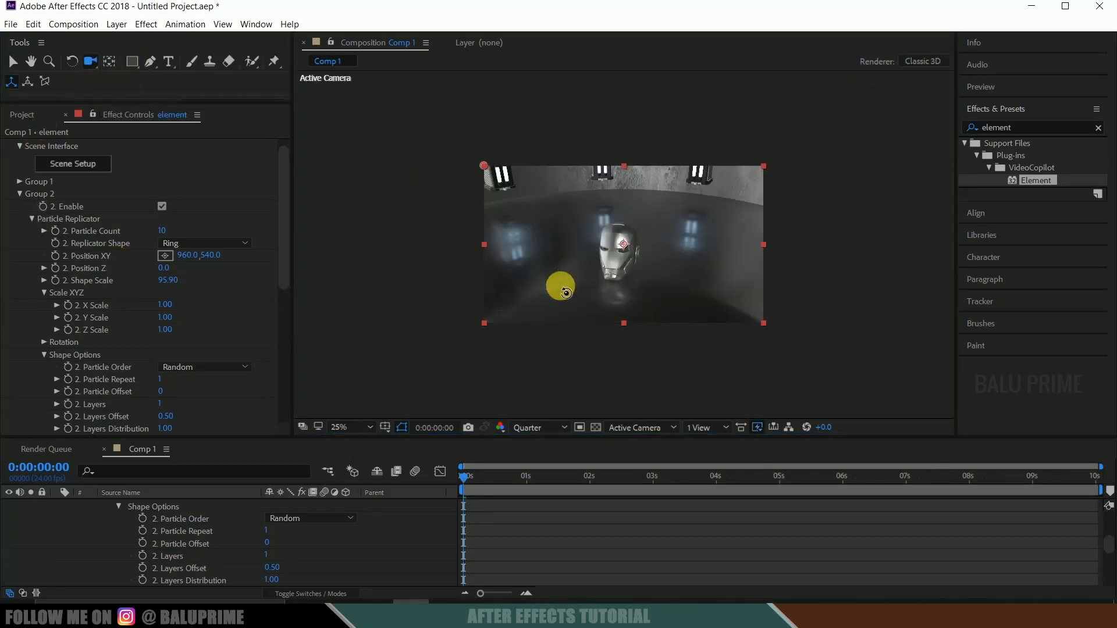
{"action": "left_click_drag", "start_coordinate": [561, 287], "coordinate": [623, 291]}
{"action": "scroll", "coordinate": [628, 296], "scroll_direction": "up", "scroll_amount": 1}
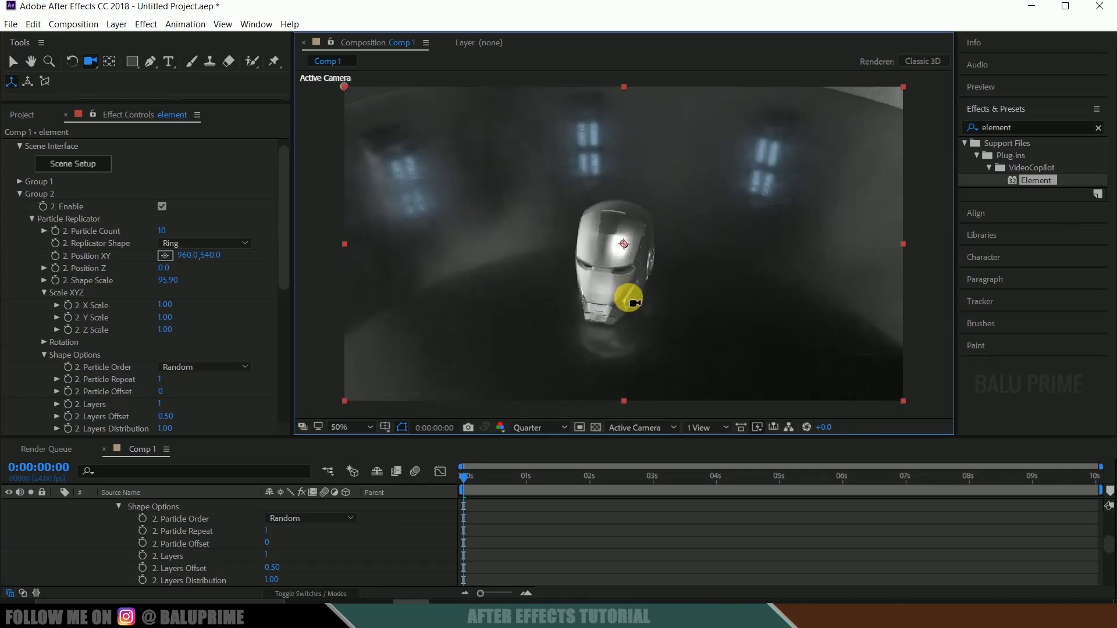
{"action": "right_click_drag", "start_coordinate": [634, 300], "coordinate": [634, 298]}
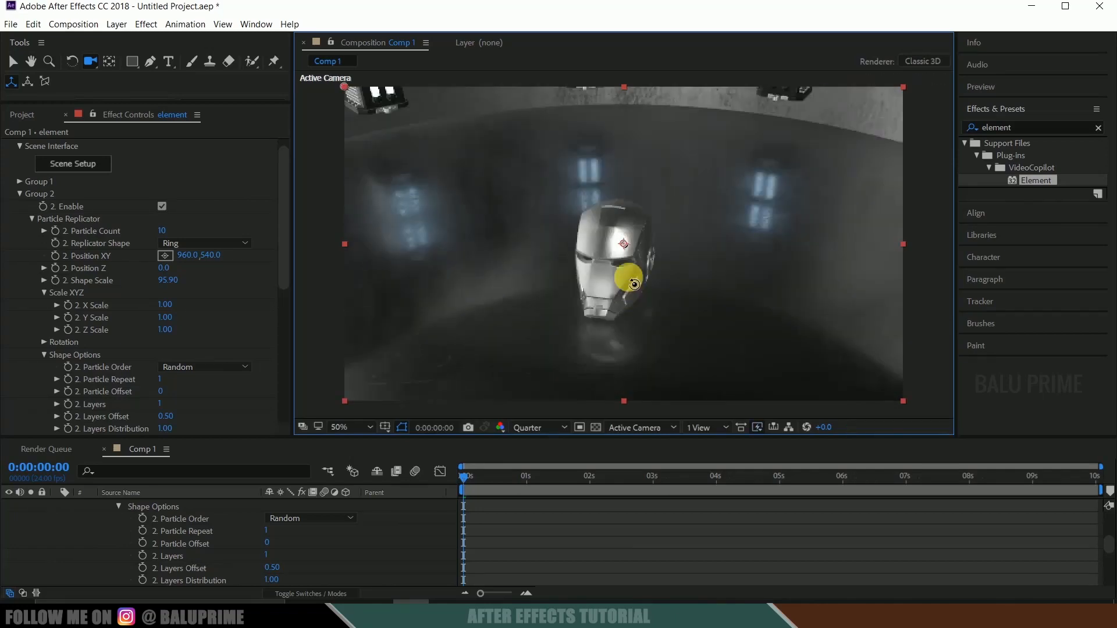
{"action": "left_click_drag", "start_coordinate": [635, 284], "coordinate": [635, 282]}
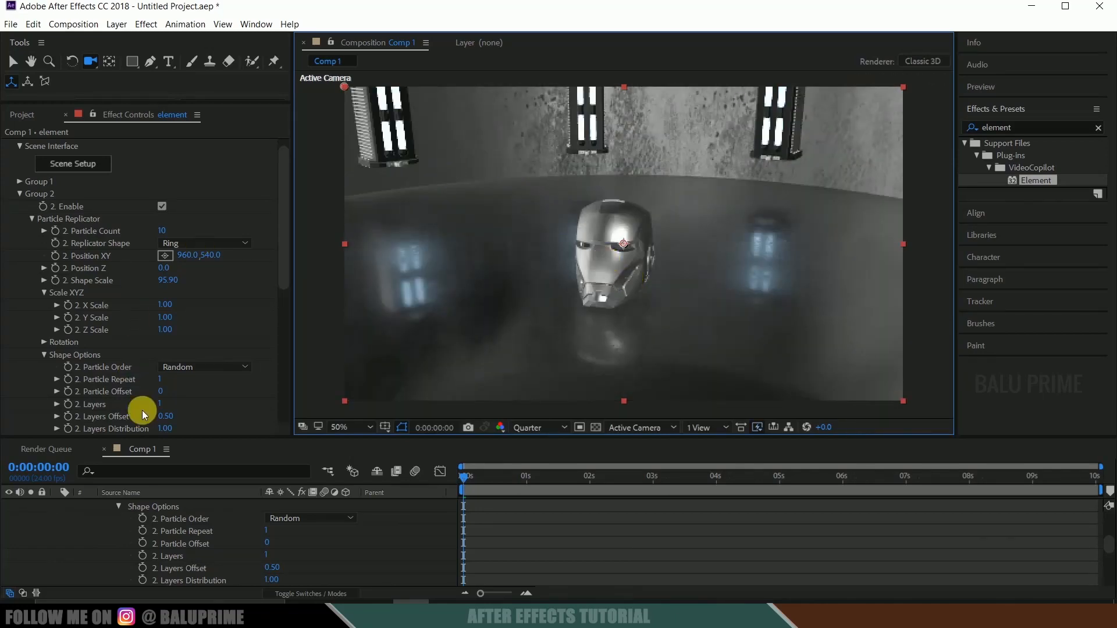
Widen the Group 2 ring further by setting its Shape Scale to 105.00
{"action": "left_click", "coordinate": [156, 284]}
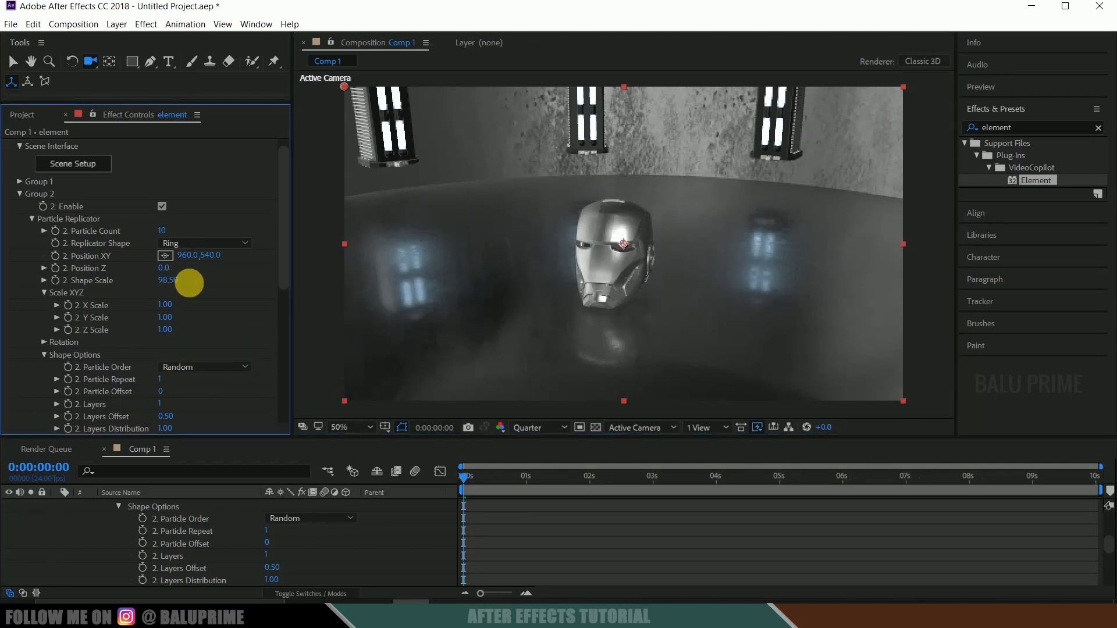
{"action": "mouse_move", "coordinate": [189, 283]}
{"action": "left_mouse_down"}
{"action": "mouse_move", "coordinate": [173, 286]}
{"action": "mouse_move", "coordinate": [210, 284]}
{"action": "left_mouse_up"}
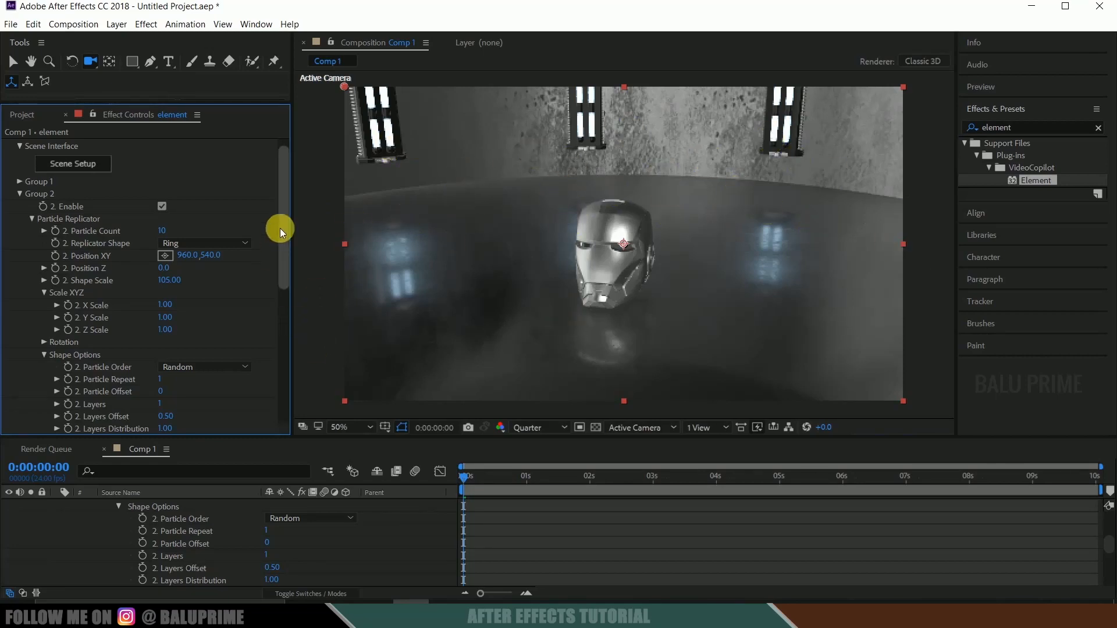
Apply SSAO ambient occlusion with an Intensity of 25 in the element layer's Render Settings
{"action": "left_click_drag", "start_coordinate": [281, 228], "coordinate": [278, 387]}
{"action": "left_click", "coordinate": [20, 405]}
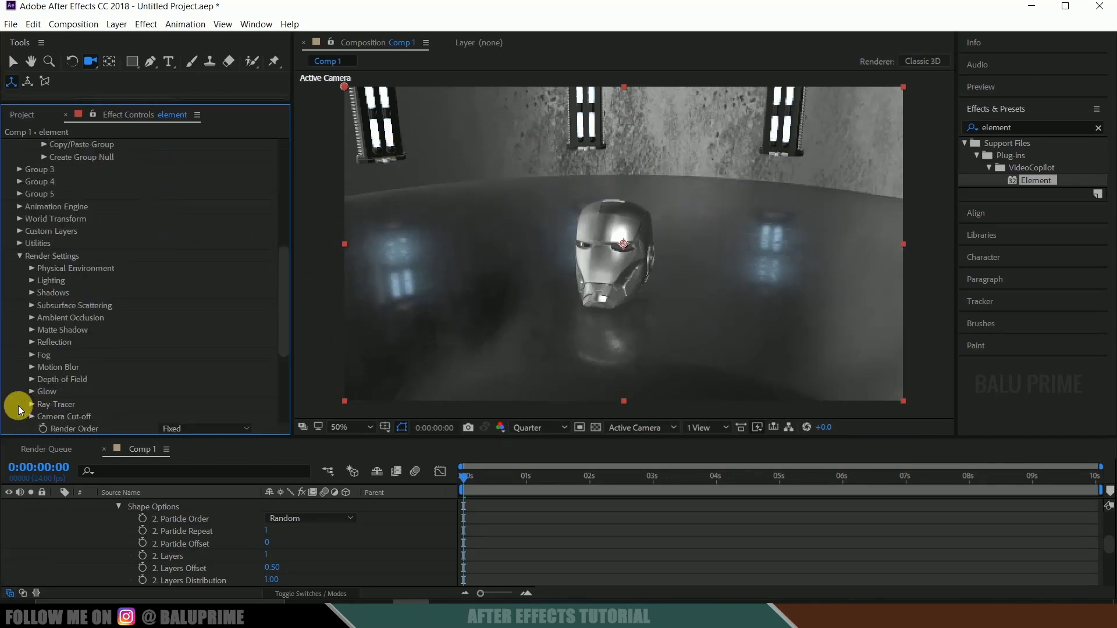
{"action": "left_click", "coordinate": [32, 318]}
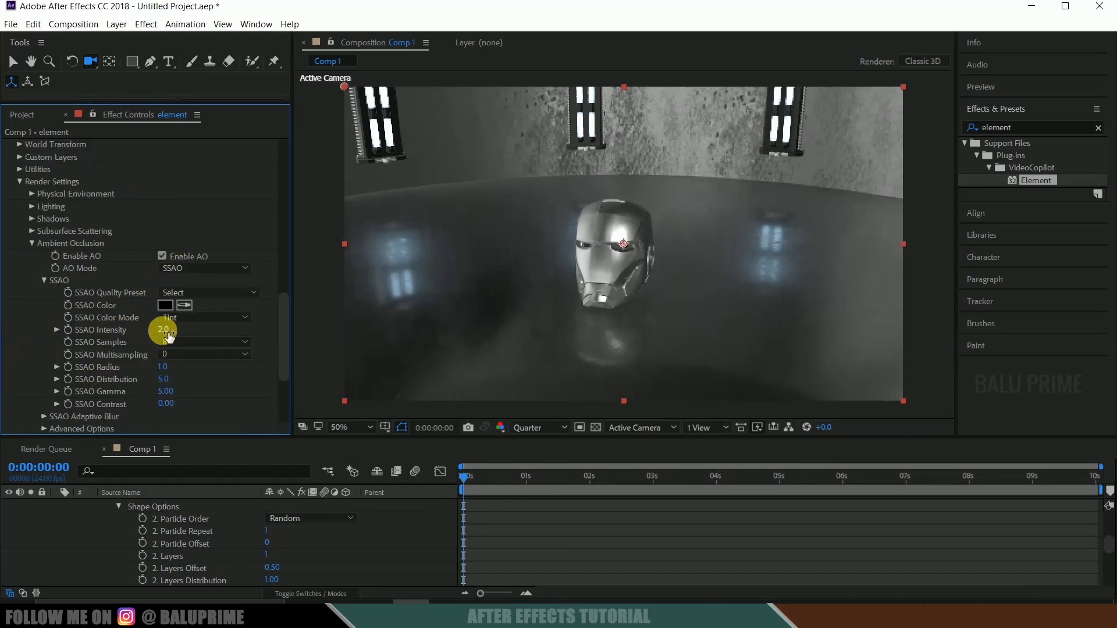
{"action": "type", "text": "25"}
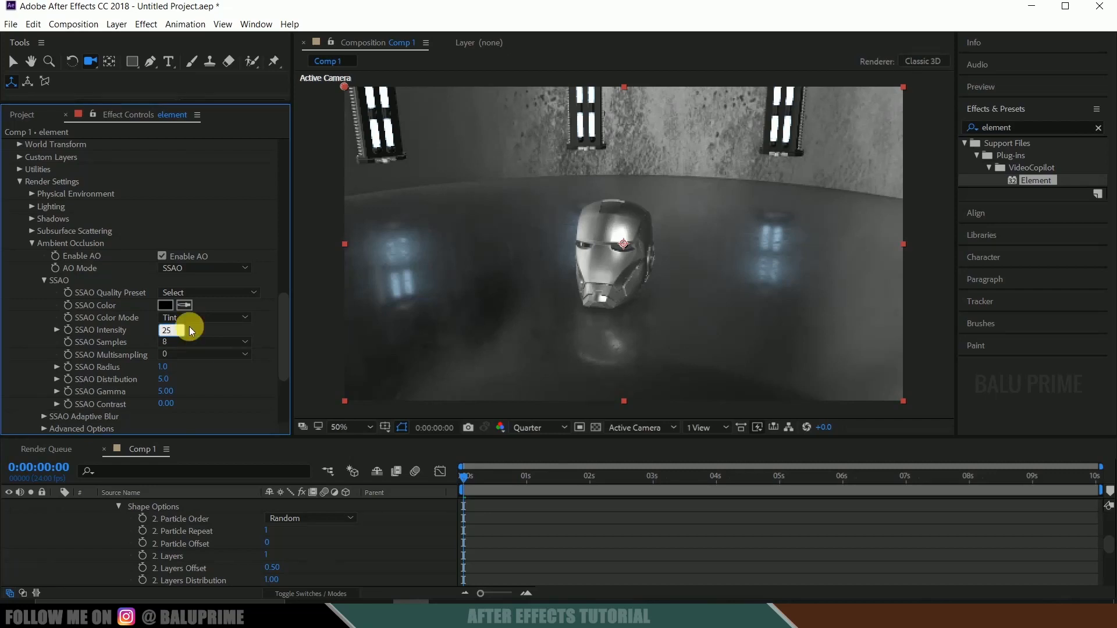
{"action": "key", "text": "Return"}
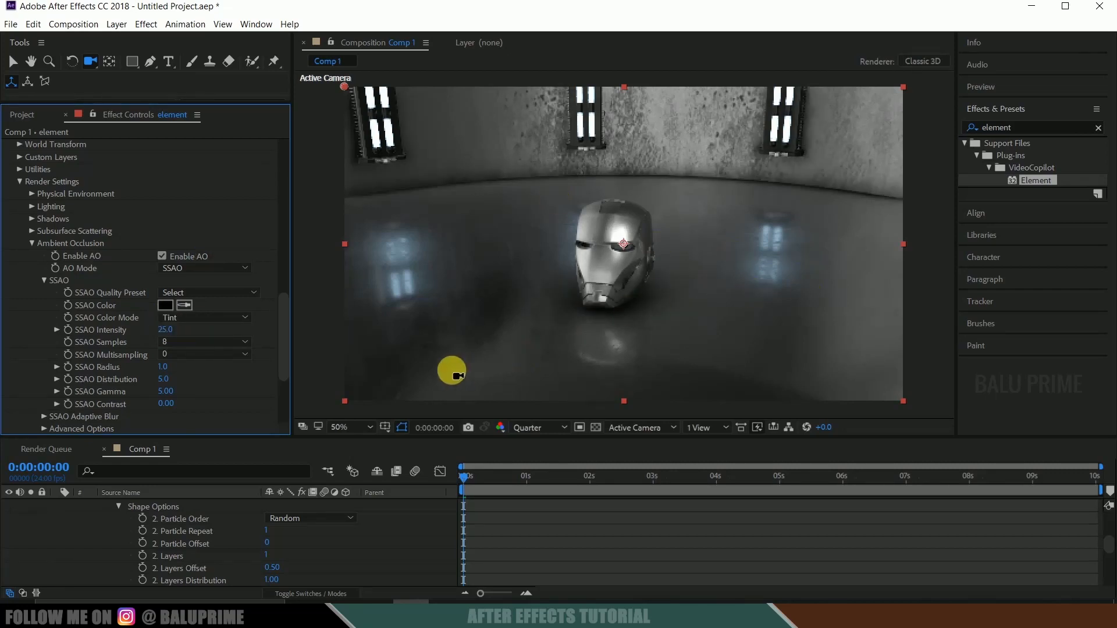
Set starting keyframes for Camera 1's Point of Interest and Position at 0:00:00:00
{"action": "key", "text": "ctrl+shift+a"}
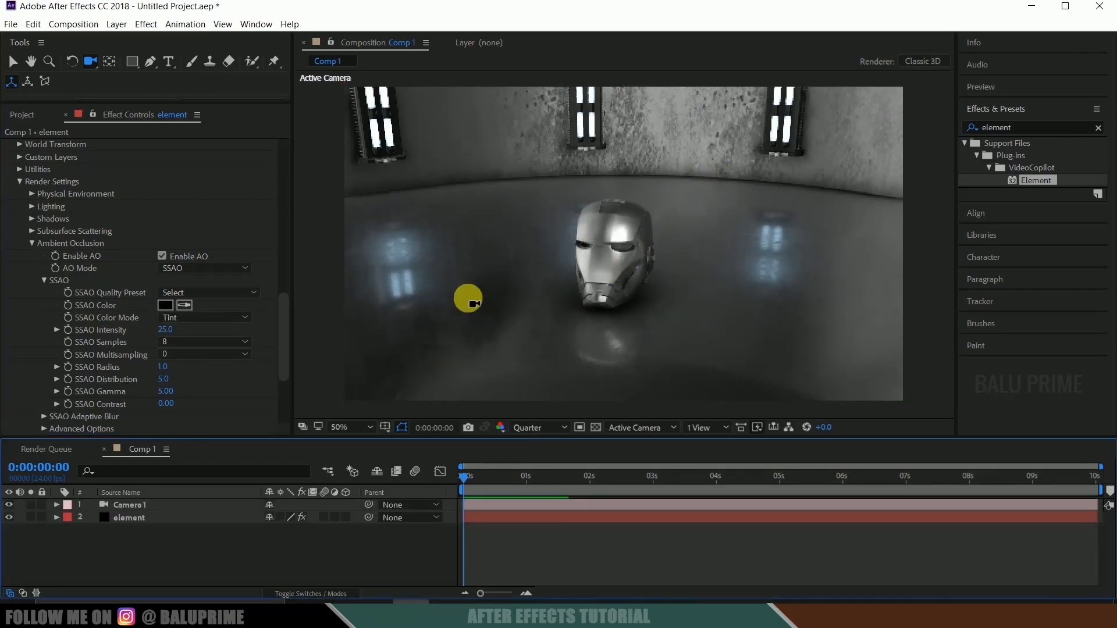
{"action": "left_click", "coordinate": [125, 505]}
{"action": "left_click", "coordinate": [56, 505]}
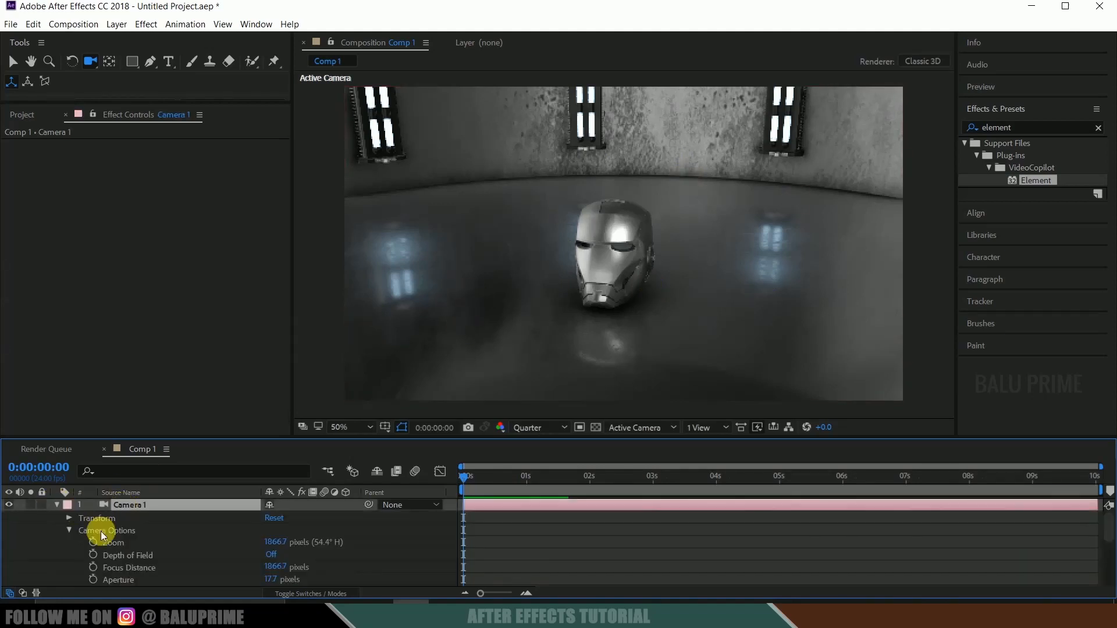
{"action": "left_click", "coordinate": [68, 518]}
{"action": "scroll", "coordinate": [102, 522], "scroll_direction": "down", "scroll_amount": 1}
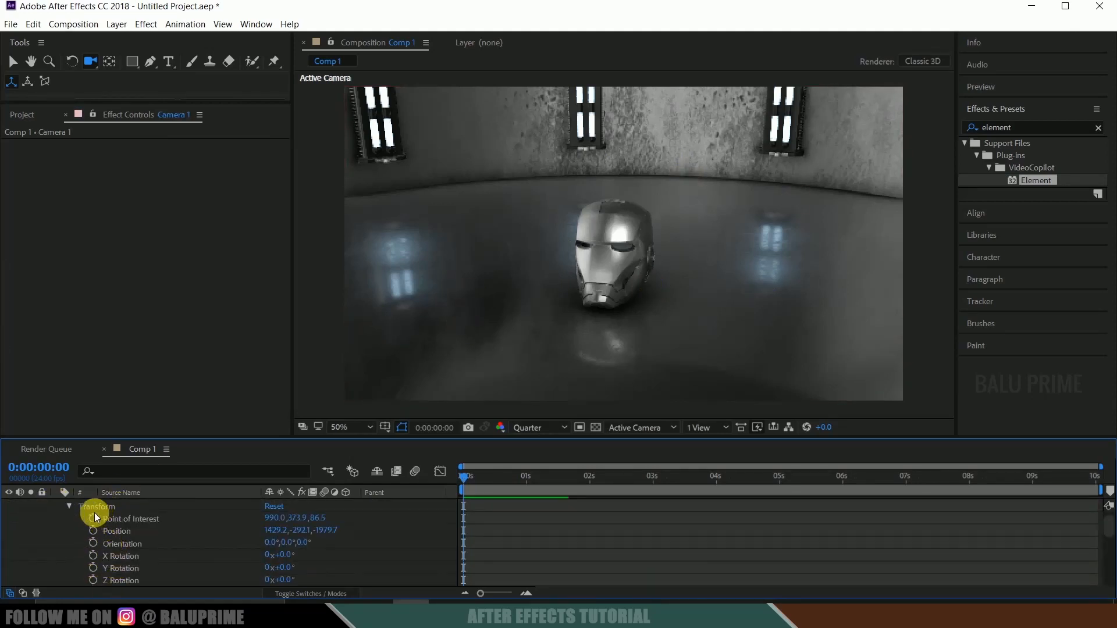
{"action": "left_click", "coordinate": [93, 518]}
{"action": "left_click", "coordinate": [93, 532]}
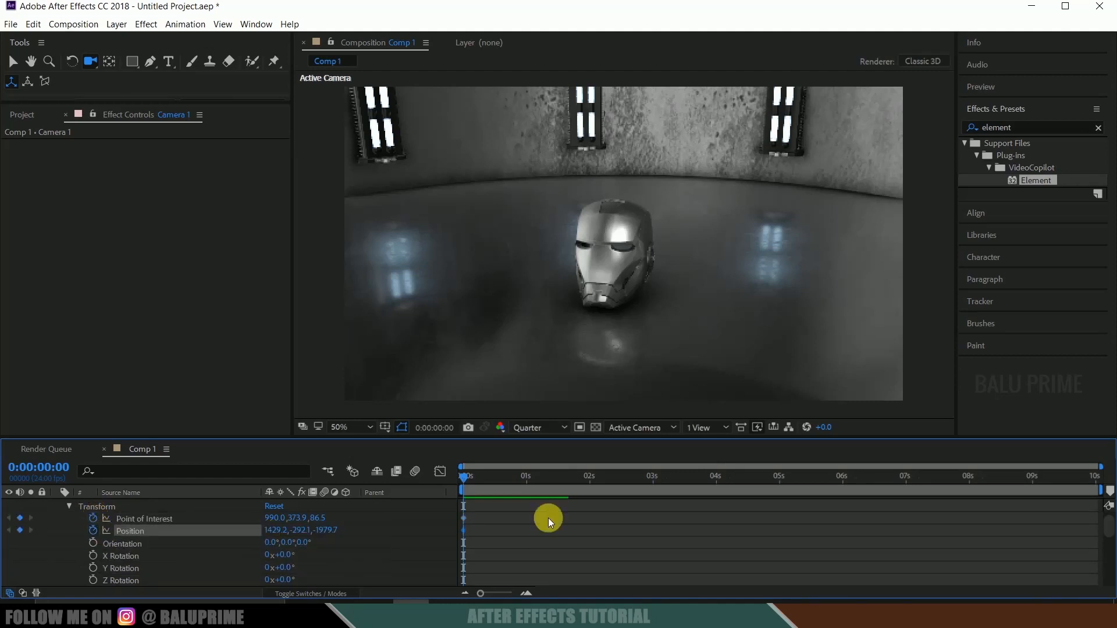
Orbit Camera 1 around the helmet at 0:00:10:00 to a Position of about 2627, -311, -1239, and preview the camera move
{"action": "key", "text": "End"}
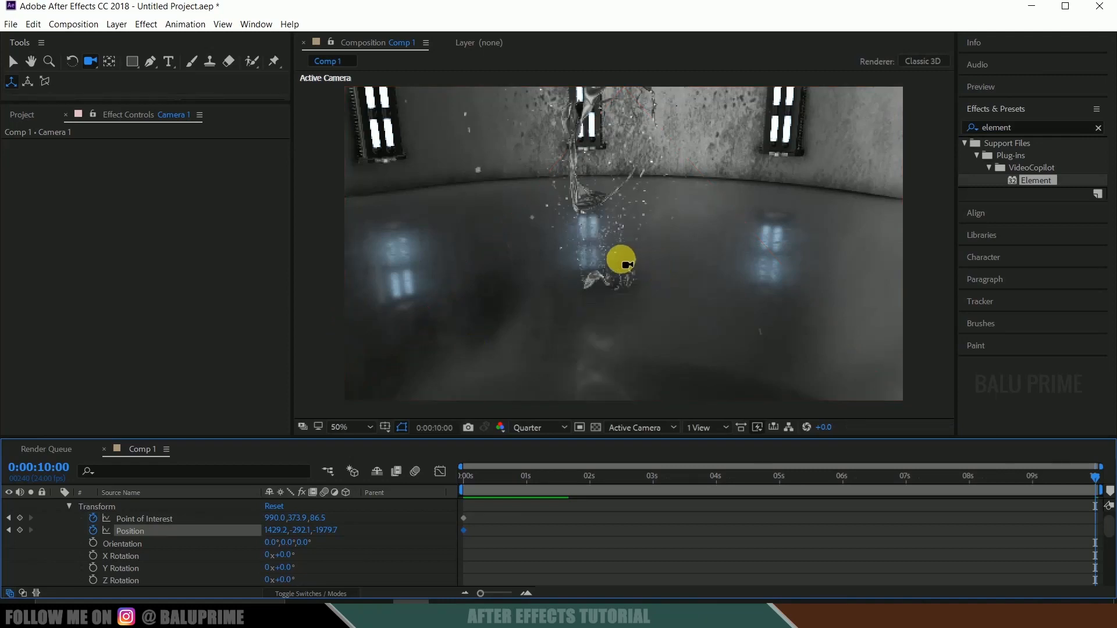
{"action": "left_click_drag", "start_coordinate": [597, 257], "coordinate": [554, 261]}
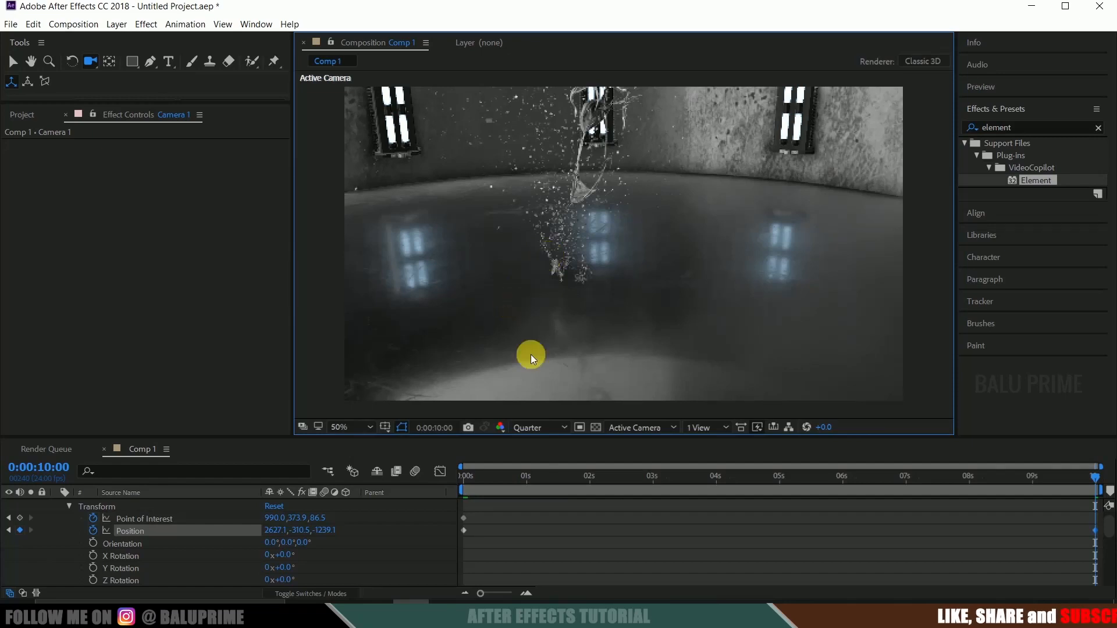
{"action": "key", "text": "space"}
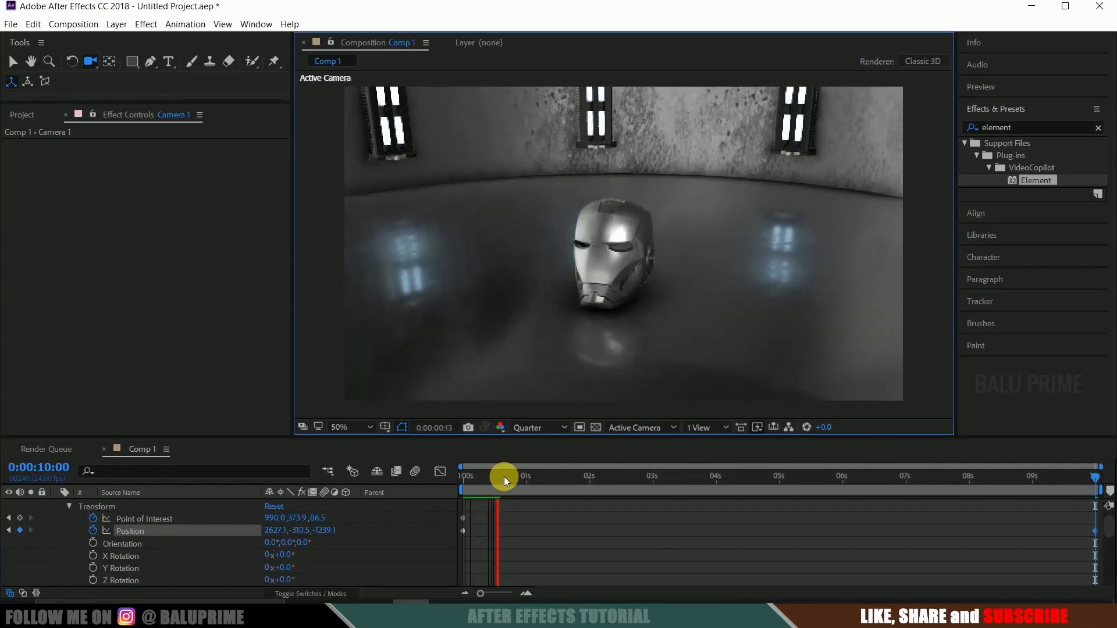